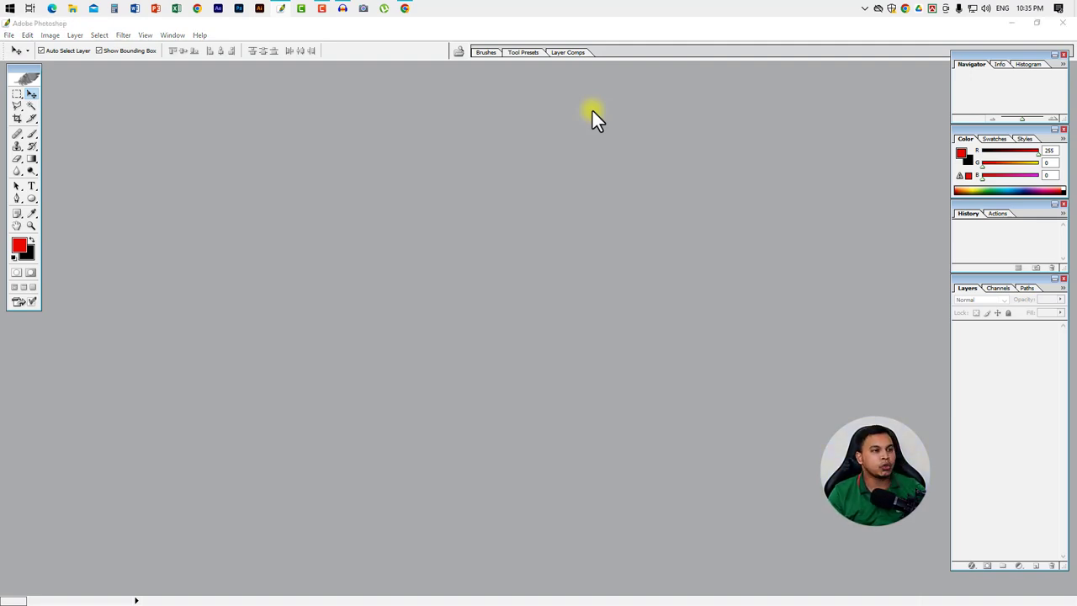
- Open DSC00410 from drive E > Video Elements > Photos
{"action": "double_click", "coordinate": [592, 108]}
{"action": "left_click", "coordinate": [37, 177]}
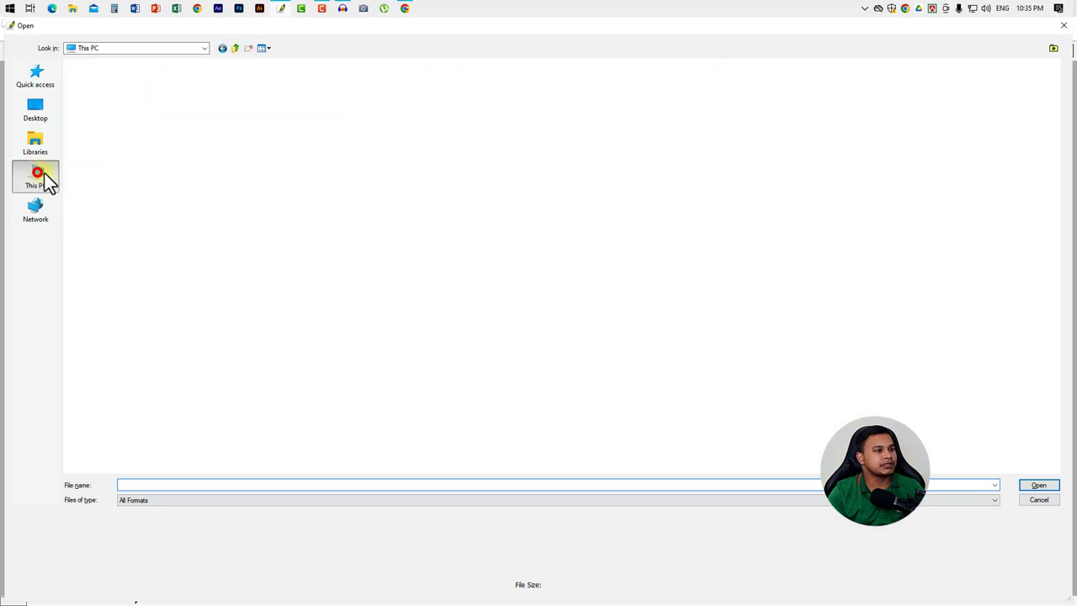
{"action": "double_click", "coordinate": [384, 128]}
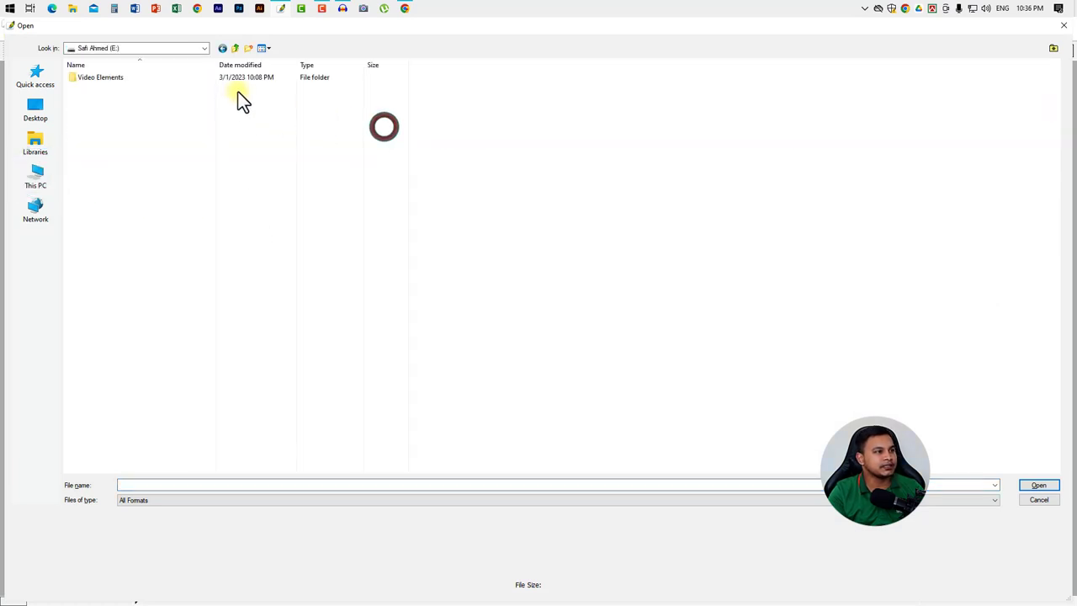
{"action": "double_click", "coordinate": [97, 77]}
{"action": "double_click", "coordinate": [81, 87]}
{"action": "left_click", "coordinate": [440, 205]}
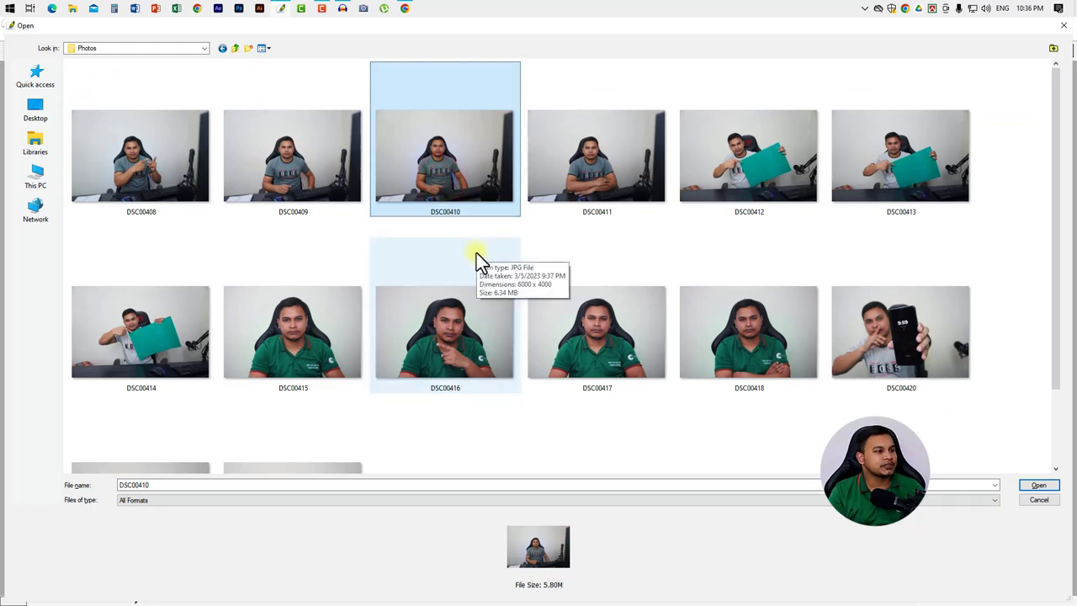
{"action": "key", "text": "Return"}
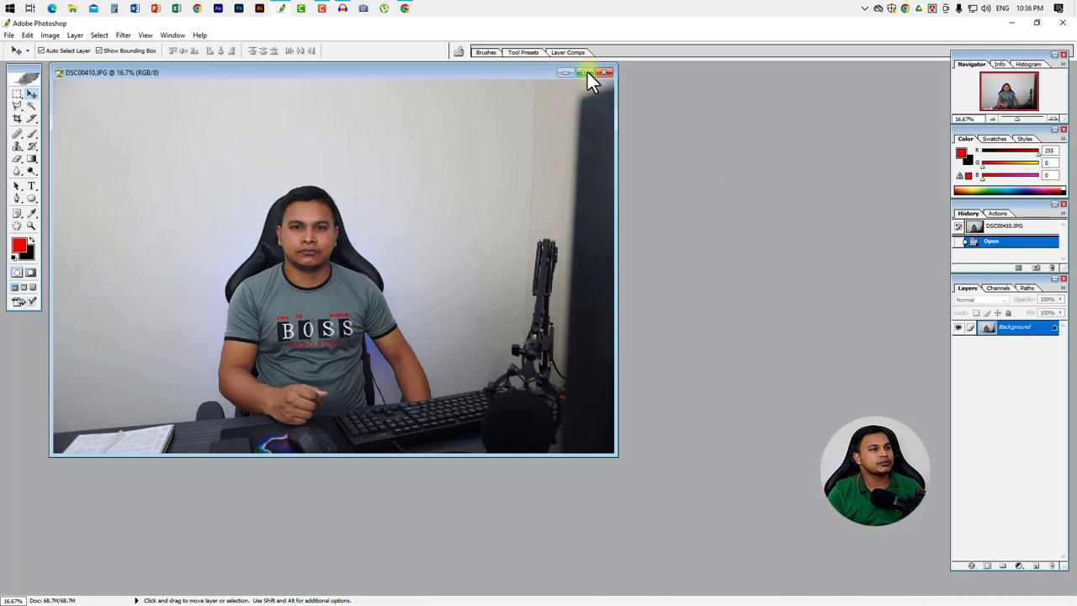
- Maximize the DSC00410 window, zoom in on the face, then zoom back out to 25%
{"action": "left_click", "coordinate": [585, 72]}
{"action": "key", "text": "ctrl+space"}
{"action": "left_click", "coordinate": [535, 318]}
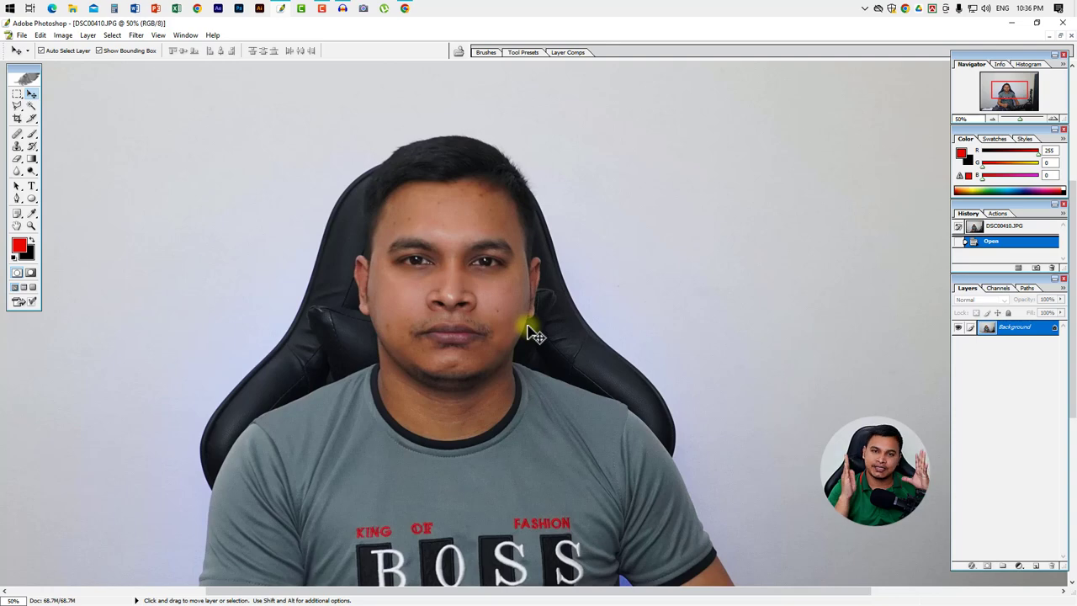
{"action": "left_click", "coordinate": [383, 378], "text": "alt"}
{"action": "left_click", "coordinate": [525, 435], "text": "alt"}
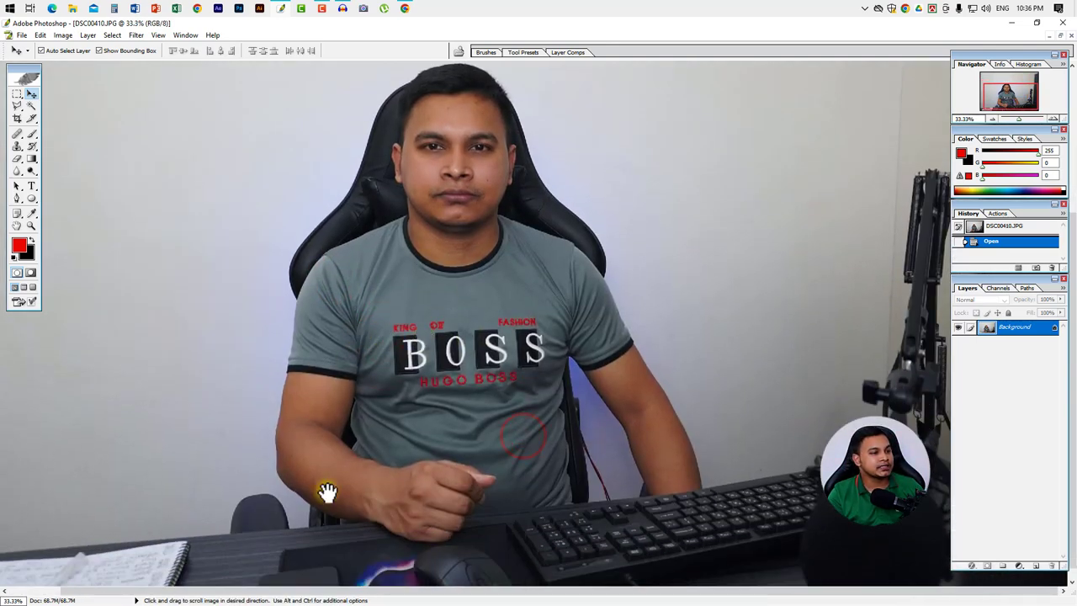
{"action": "left_click", "coordinate": [405, 358], "text": "alt"}
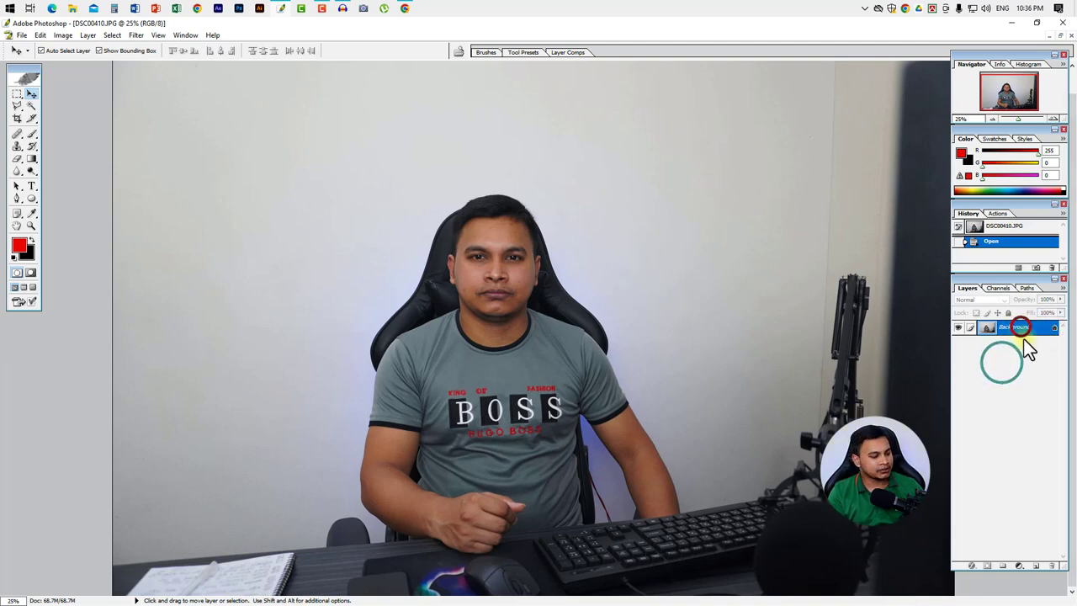
- Duplicate the photo onto Layer 1 and hide the Background layer
{"action": "key", "text": "ctrl+j"}
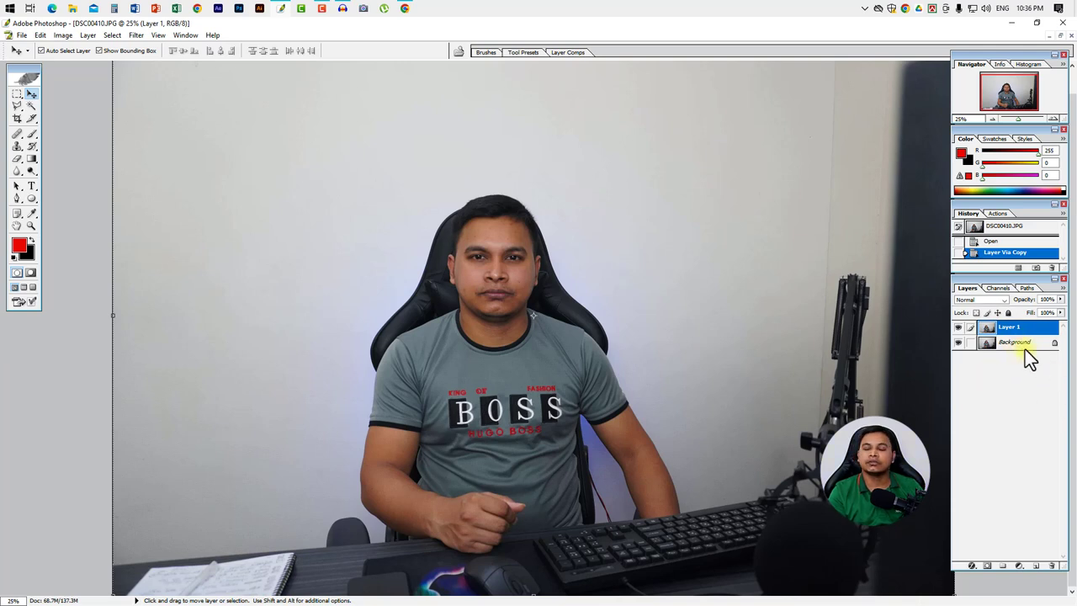
{"action": "left_click", "coordinate": [960, 343]}
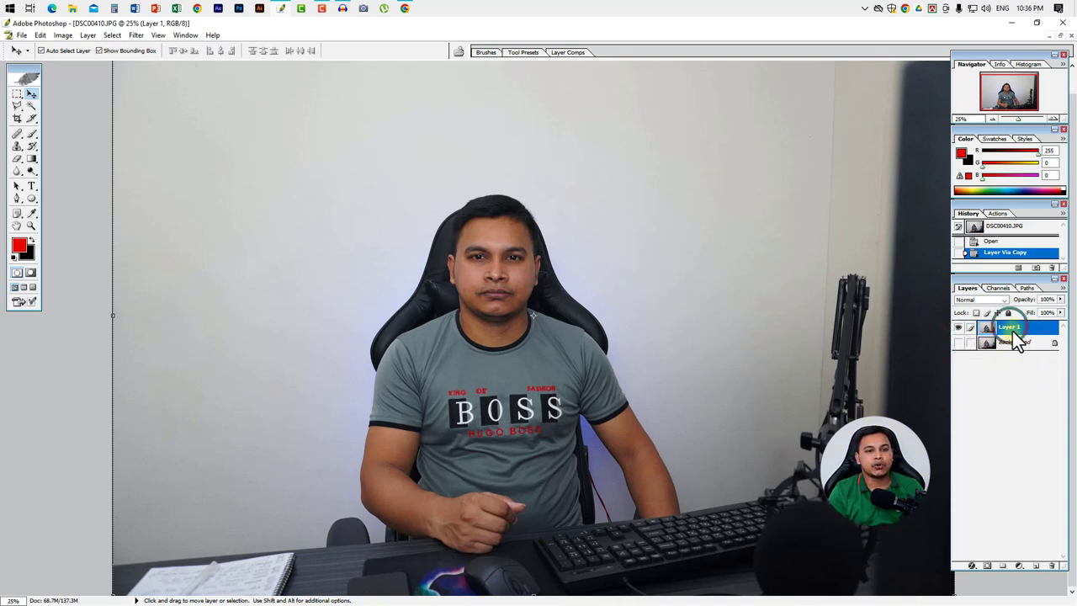
{"action": "left_click", "coordinate": [559, 324]}
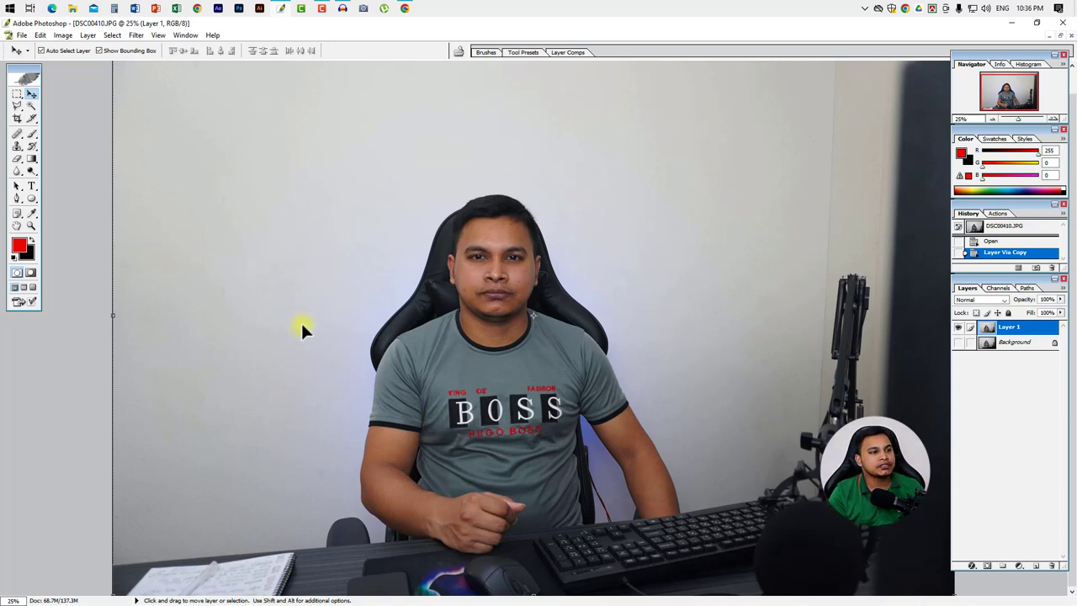
- Cycle through the lasso, edge-snapping and colour-based selection tools
{"action": "left_click", "coordinate": [15, 108]}
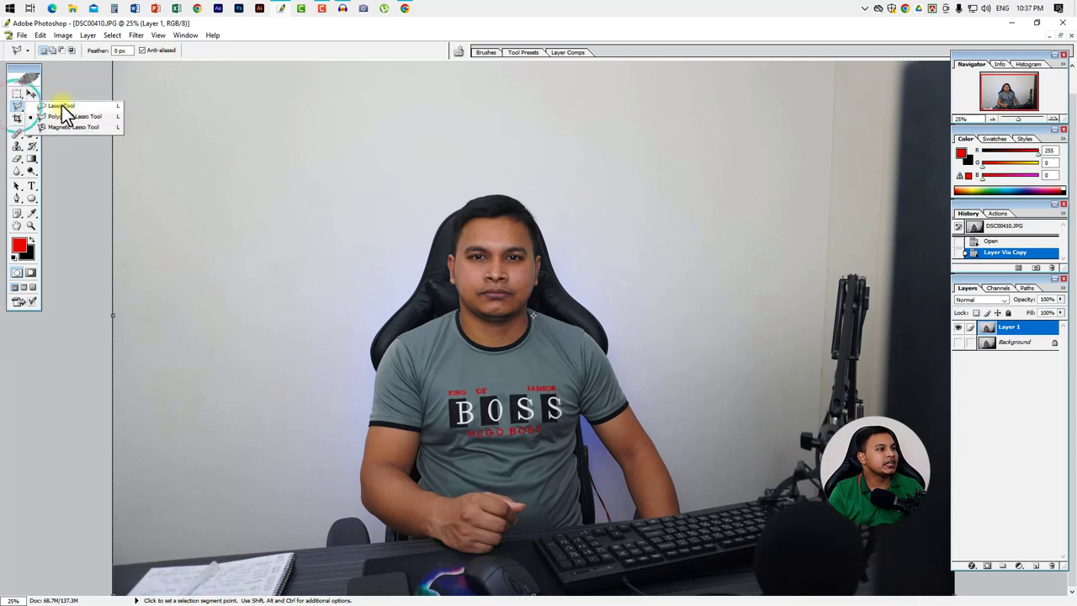
{"action": "left_click", "coordinate": [73, 127]}
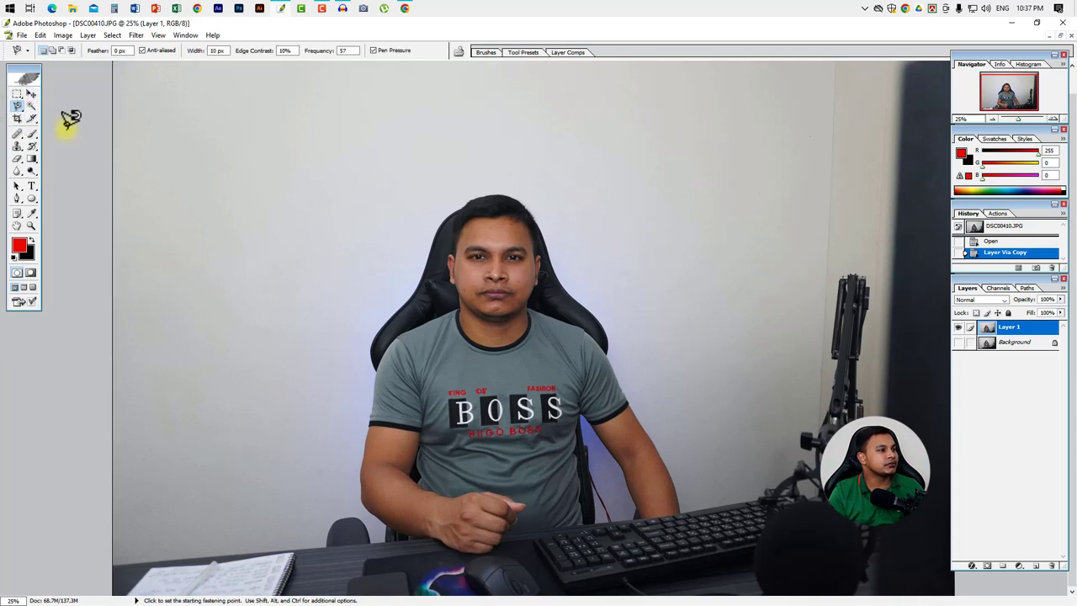
{"action": "left_click", "coordinate": [31, 105]}
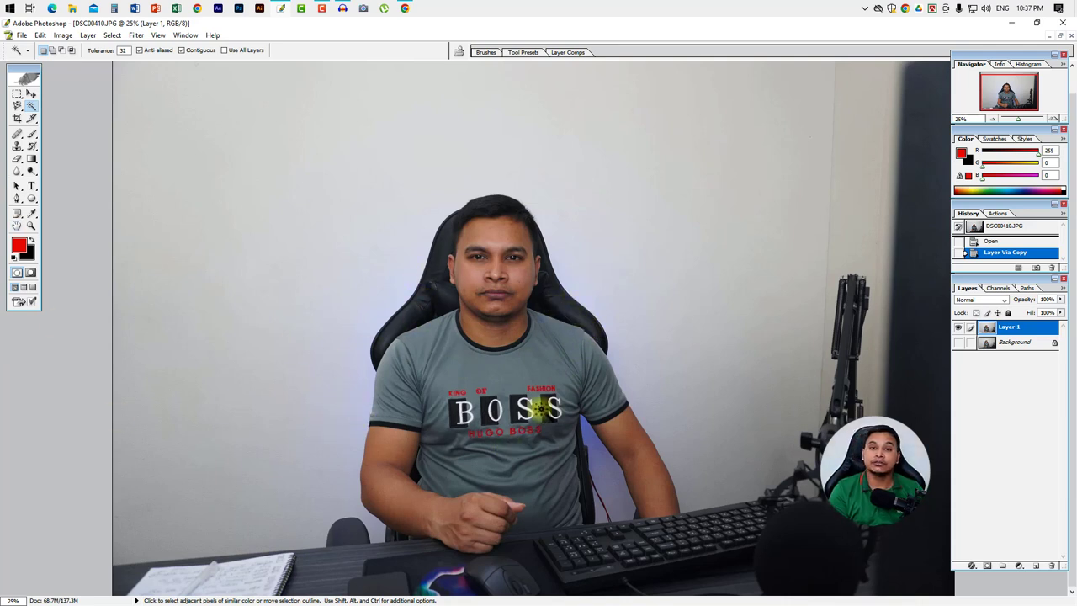
- Test-delete a marquee rectangle of wall, undo it, and zoom in on the arm with the Pen tool
{"action": "left_click", "coordinate": [17, 94]}
{"action": "left_click_drag", "start_coordinate": [281, 198], "coordinate": [325, 274]}
{"action": "key", "text": "Delete"}
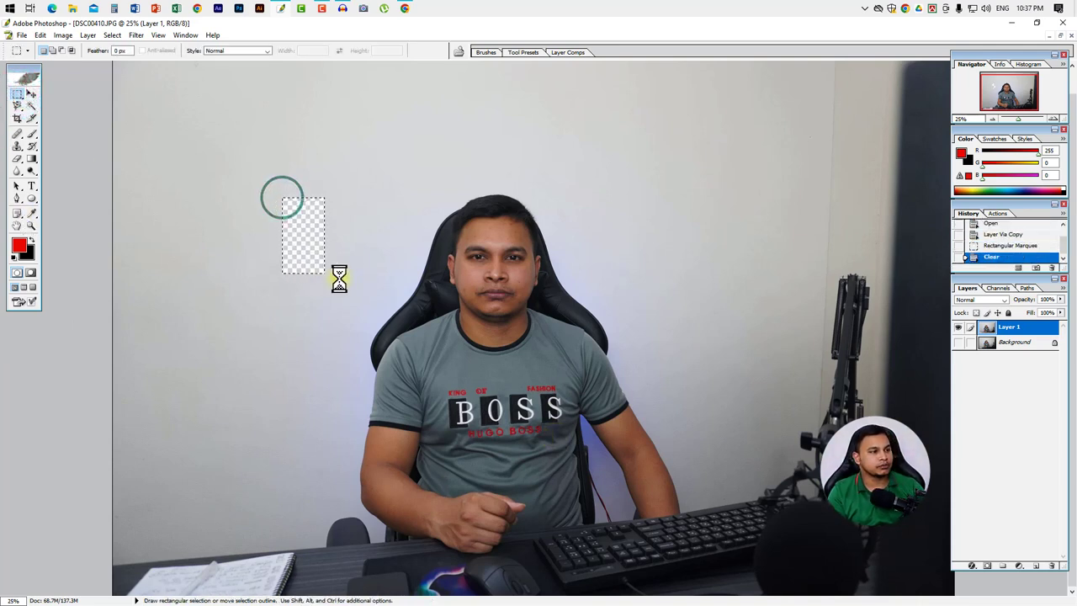
{"action": "key", "text": "ctrl+z"}
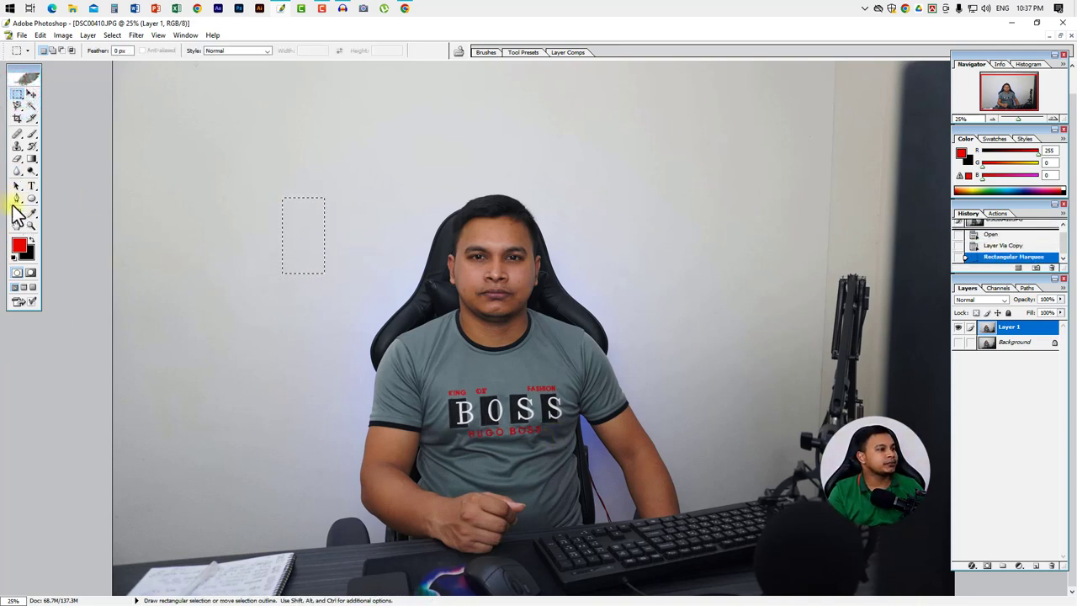
{"action": "left_click", "coordinate": [17, 199]}
{"action": "left_click", "coordinate": [409, 404], "text": "ctrl"}
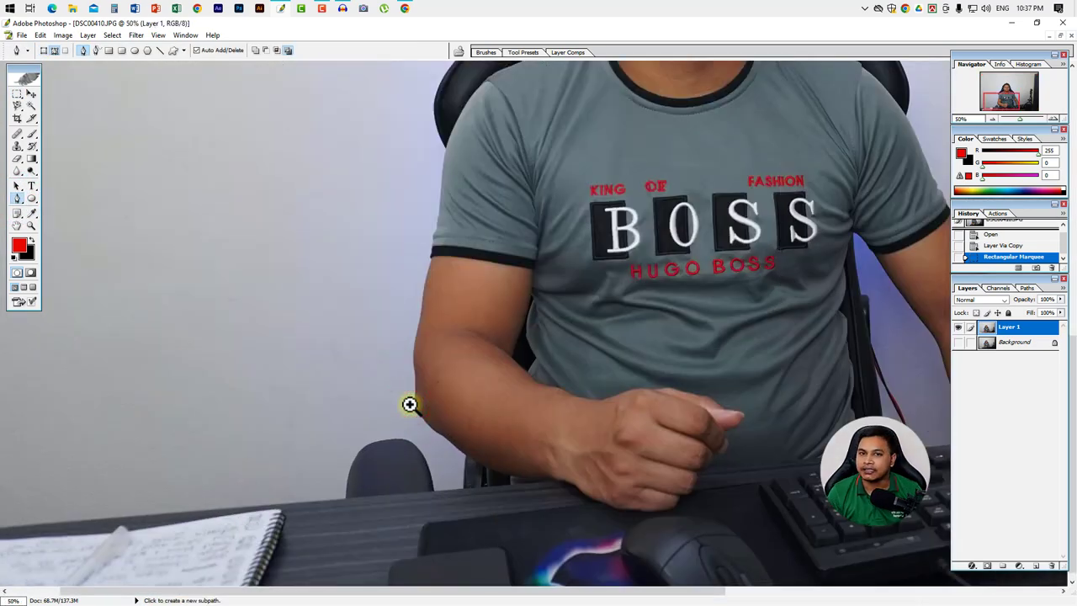
- Zoom in on the sleeve and place pen anchors up its edge to the top
{"action": "left_click", "coordinate": [506, 218], "text": "ctrl"}
{"action": "left_click", "coordinate": [611, 194], "text": "ctrl"}
{"action": "left_click", "coordinate": [429, 317], "text": "ctrl"}
{"action": "left_click", "coordinate": [407, 414], "text": "ctrl"}
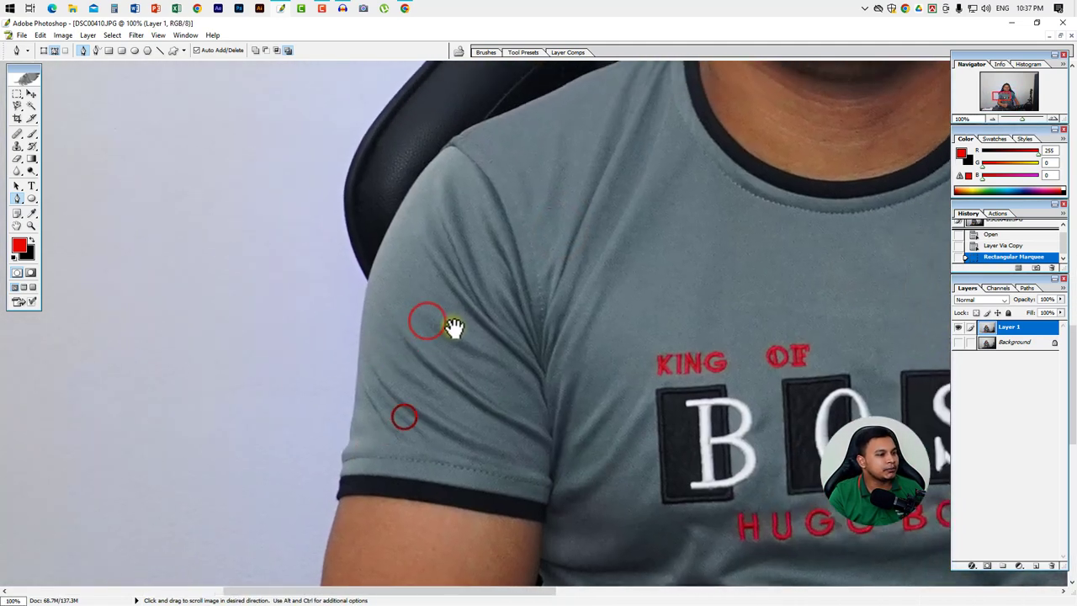
{"action": "left_click", "coordinate": [325, 557]}
{"action": "left_click", "coordinate": [337, 508]}
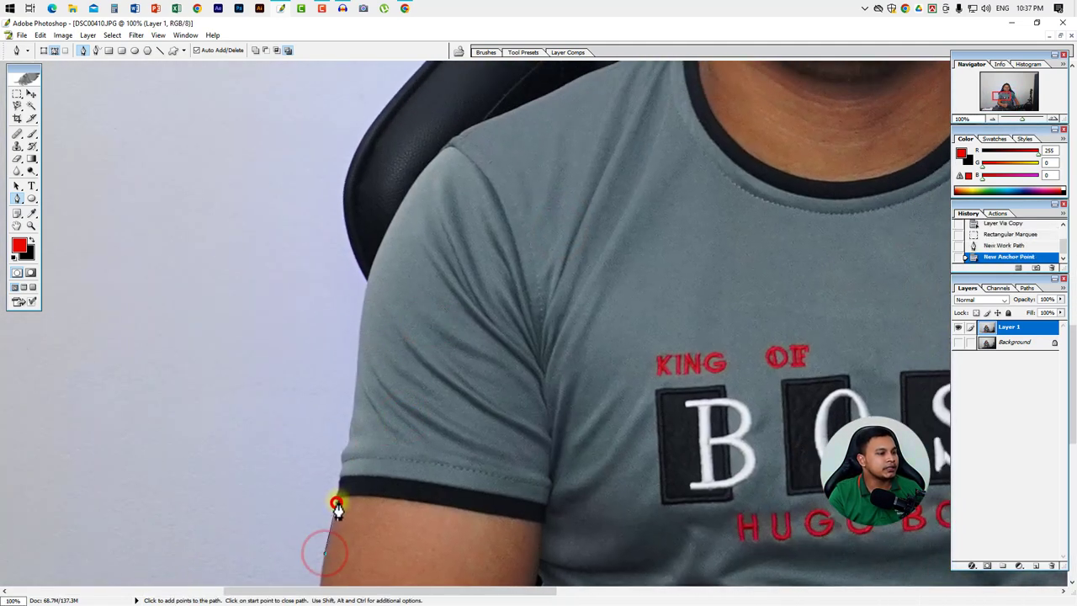
{"action": "left_click", "coordinate": [336, 501]}
{"action": "left_click", "coordinate": [341, 482]}
{"action": "left_click", "coordinate": [343, 465]}
{"action": "left_click", "coordinate": [345, 450]}
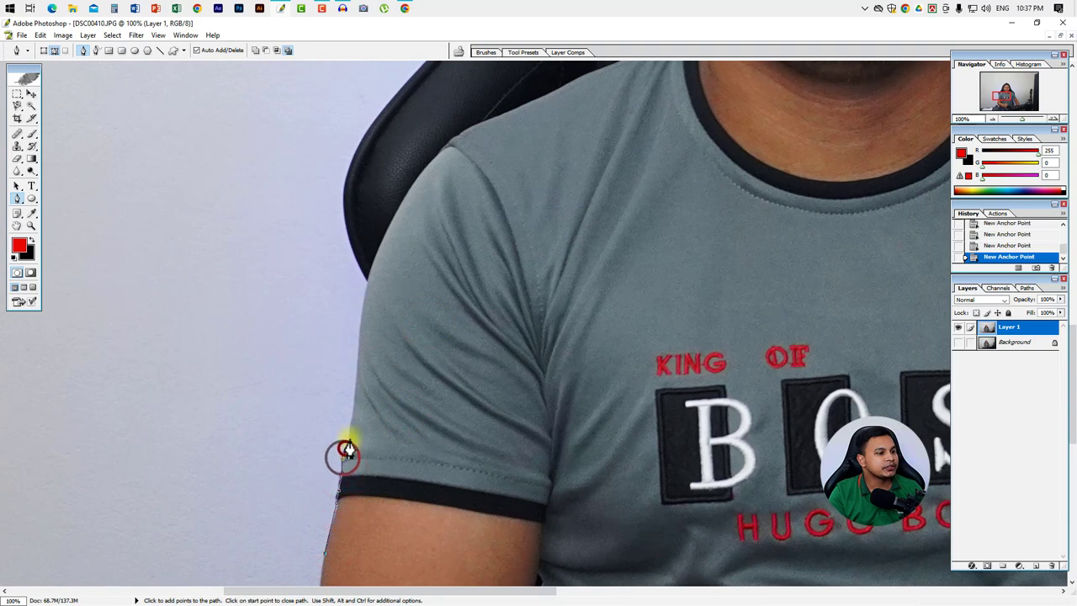
{"action": "left_click", "coordinate": [353, 419]}
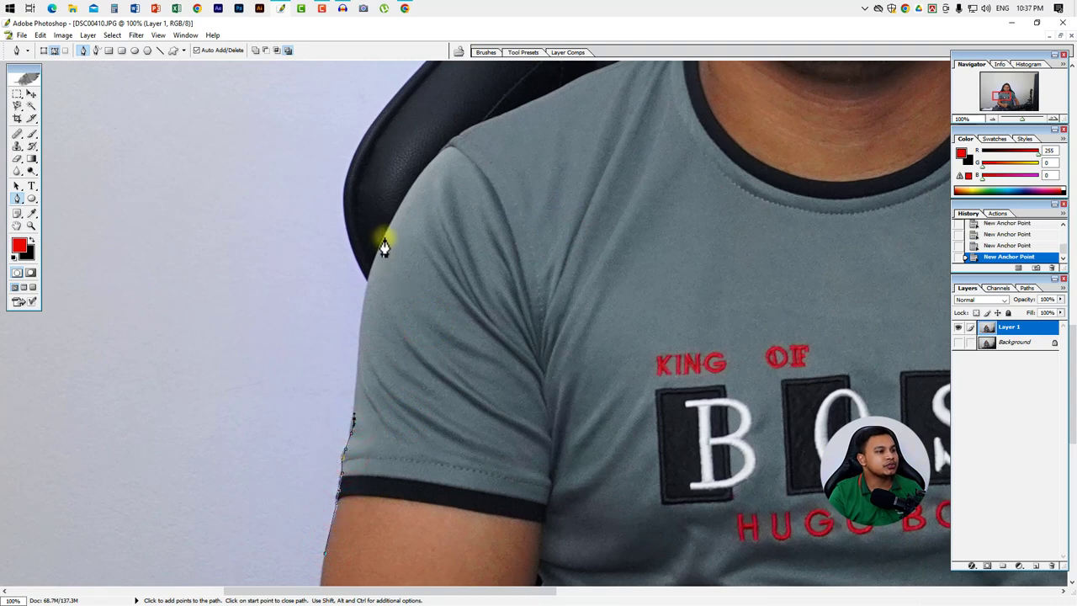
- Continue the path with curved anchors over the shoulder and up the jaw beside the ear
{"action": "left_click_drag", "start_coordinate": [383, 239], "coordinate": [415, 174]}
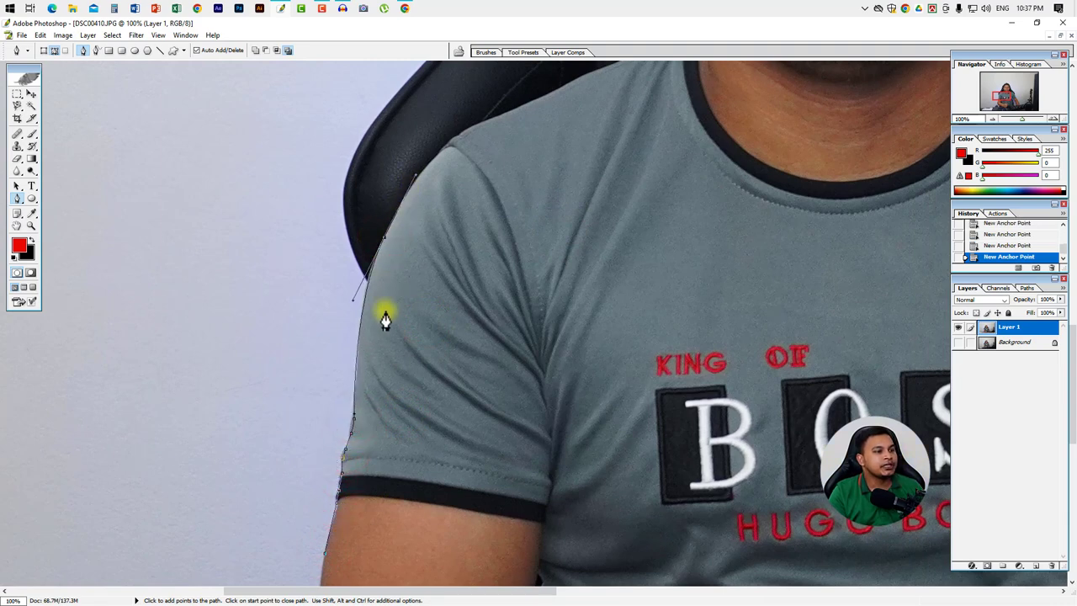
{"action": "key", "text": "ctrl+space"}
{"action": "left_click", "coordinate": [399, 232]}
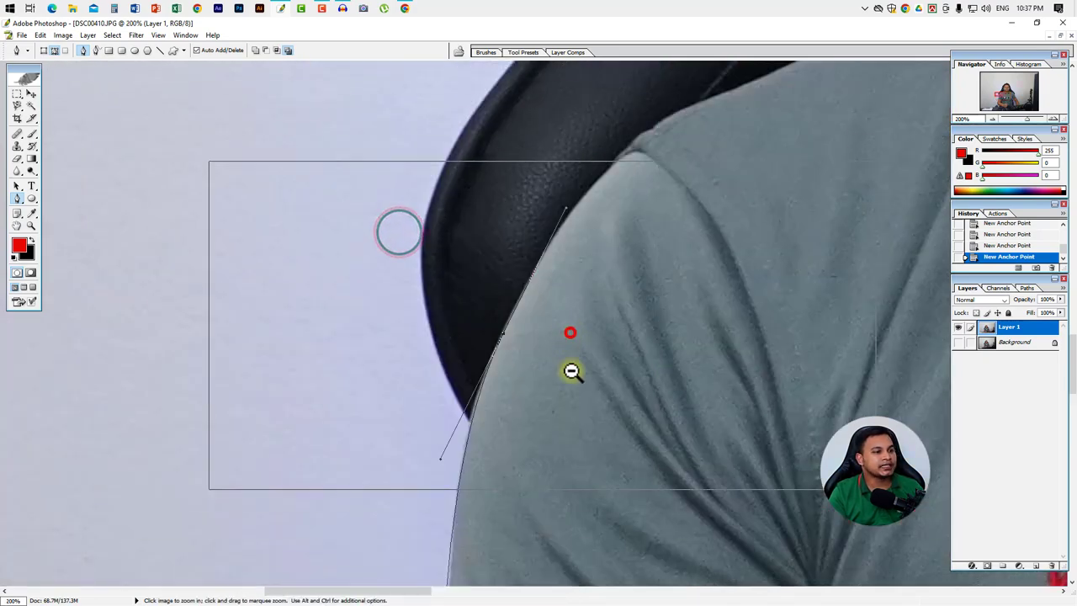
{"action": "left_click", "coordinate": [572, 373], "text": "alt"}
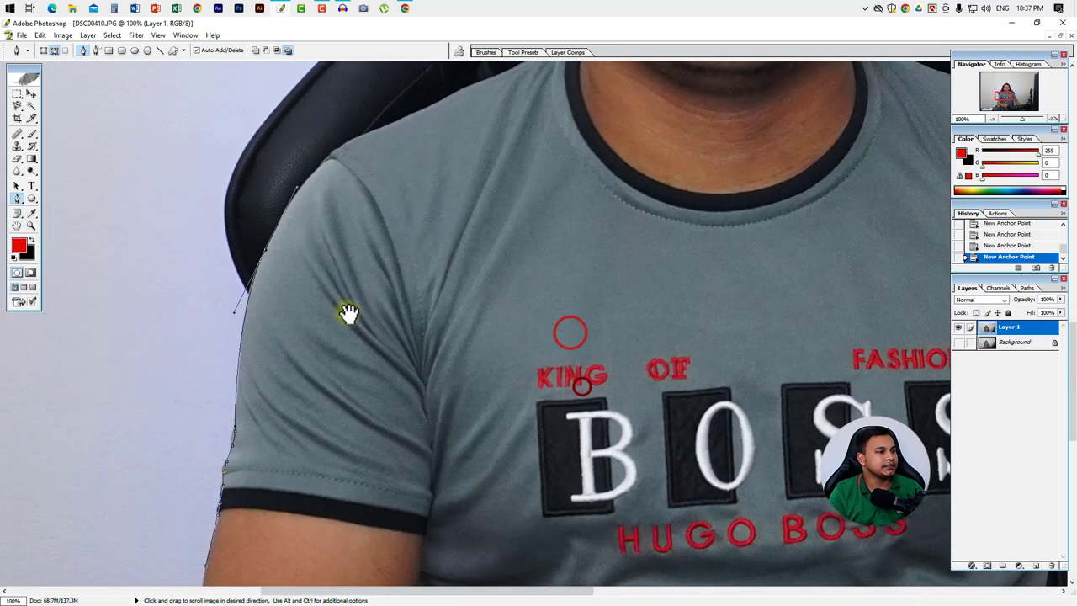
{"action": "left_click", "coordinate": [266, 254]}
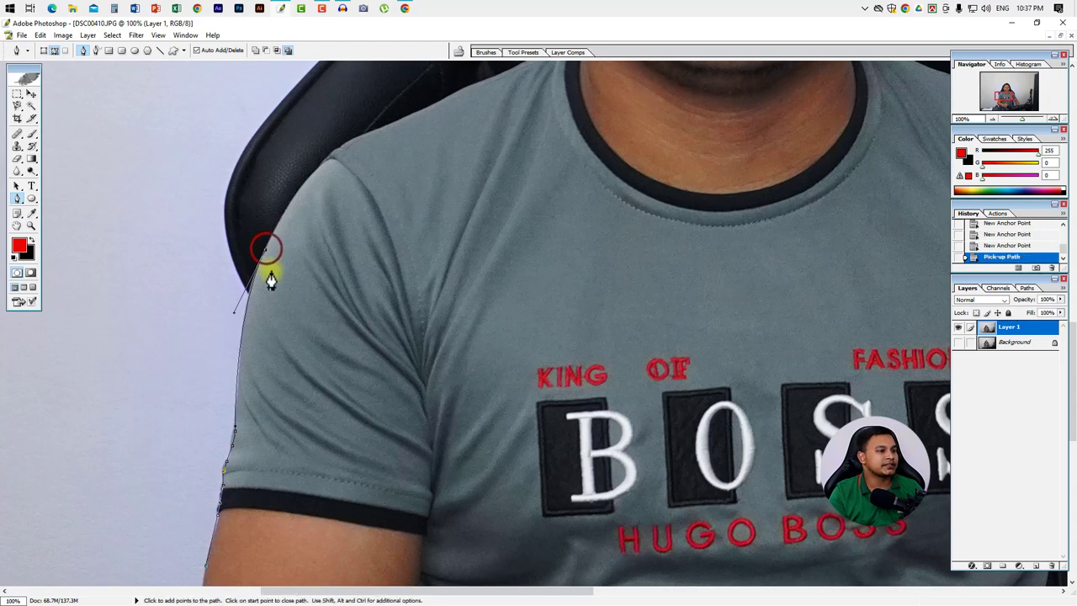
{"action": "mouse_move", "coordinate": [411, 163]}
{"action": "left_mouse_down"}
{"action": "mouse_move", "coordinate": [310, 276]}
{"action": "mouse_move", "coordinate": [299, 271]}
{"action": "left_mouse_up"}
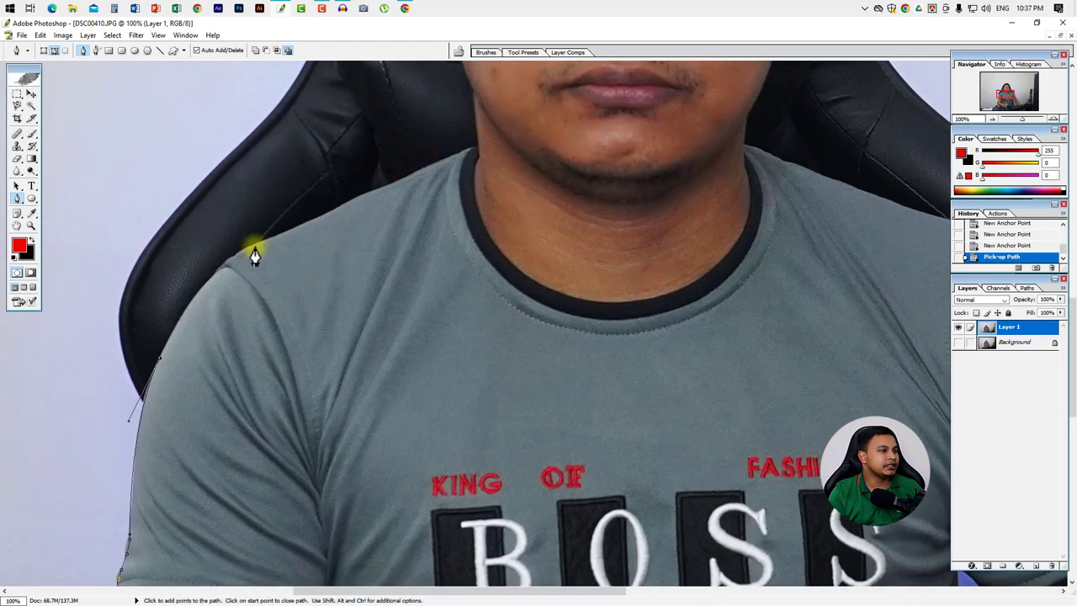
{"action": "mouse_move", "coordinate": [265, 240]}
{"action": "left_mouse_down"}
{"action": "mouse_move", "coordinate": [632, 278]}
{"action": "mouse_move", "coordinate": [210, 143]}
{"action": "mouse_move", "coordinate": [381, 221]}
{"action": "left_mouse_up"}
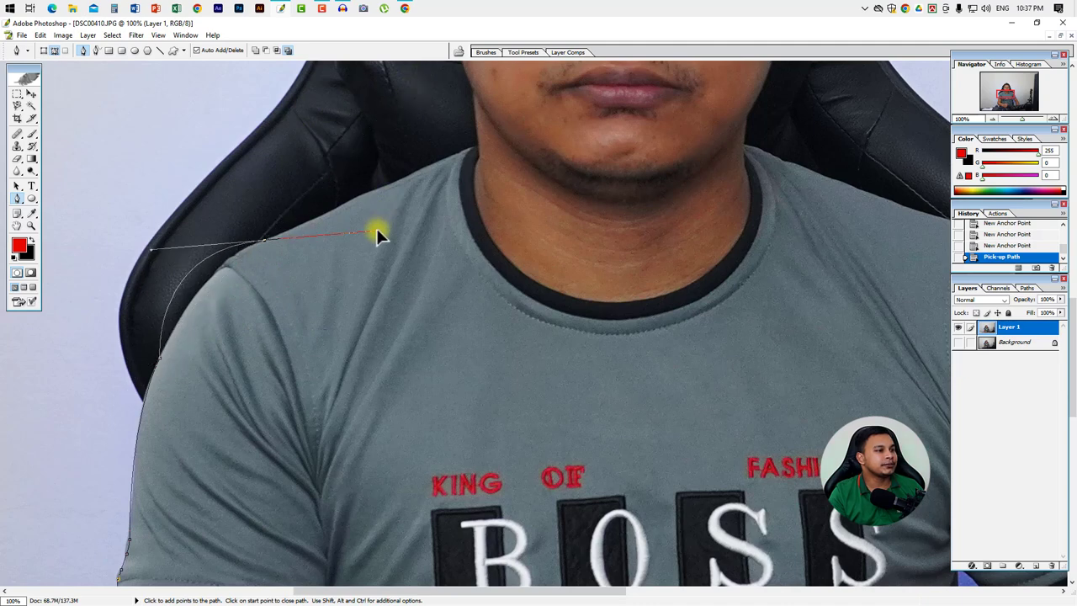
{"action": "mouse_move", "coordinate": [381, 221]}
{"action": "left_mouse_down"}
{"action": "mouse_move", "coordinate": [320, 234]}
{"action": "mouse_move", "coordinate": [331, 217]}
{"action": "left_mouse_up"}
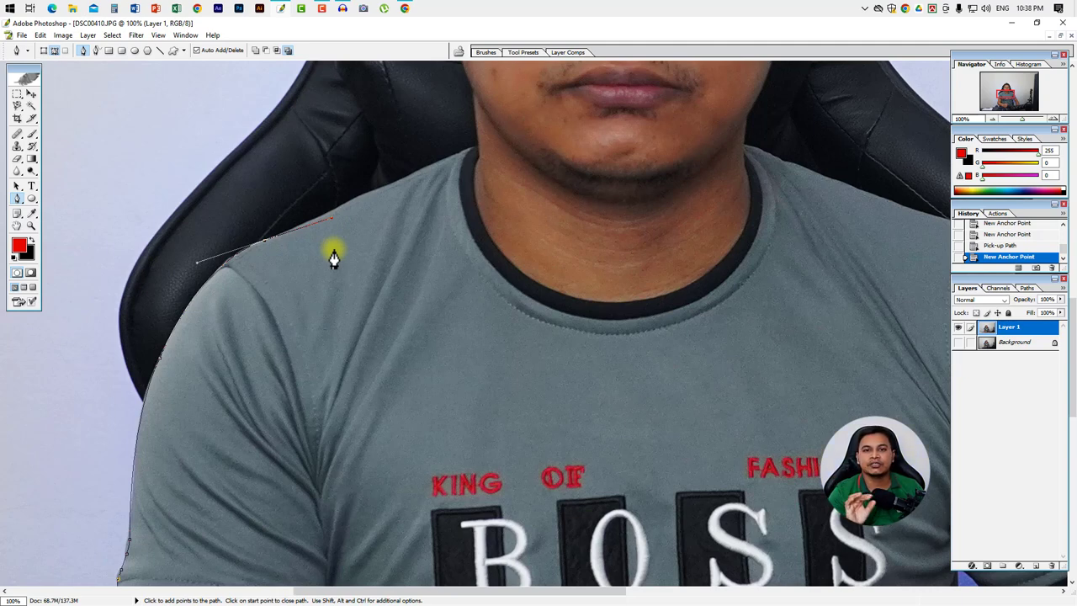
{"action": "left_click", "coordinate": [265, 244]}
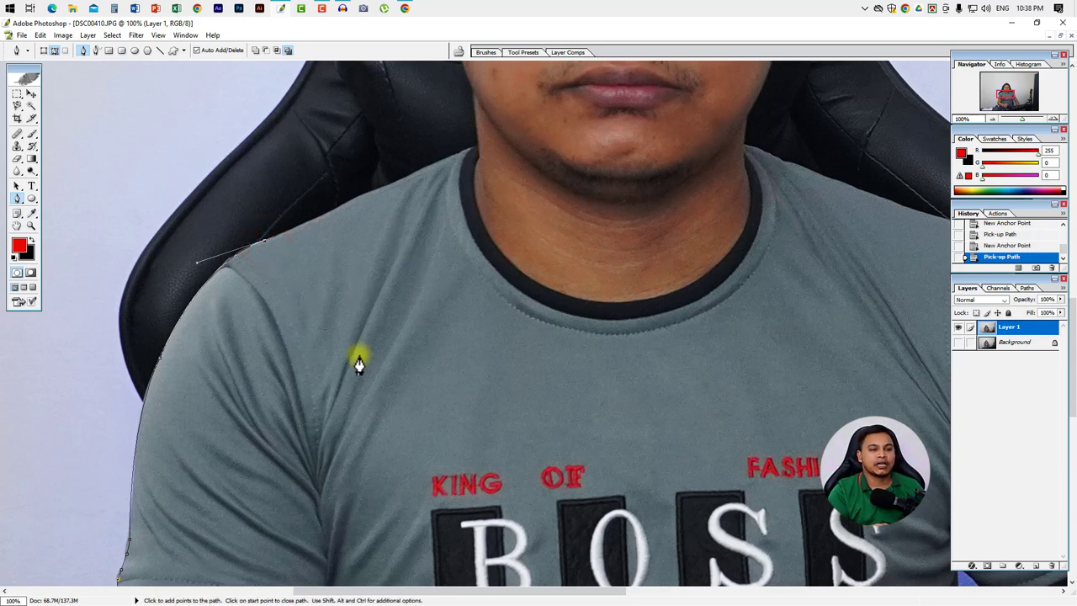
{"action": "key", "text": "ctrl+plus"}
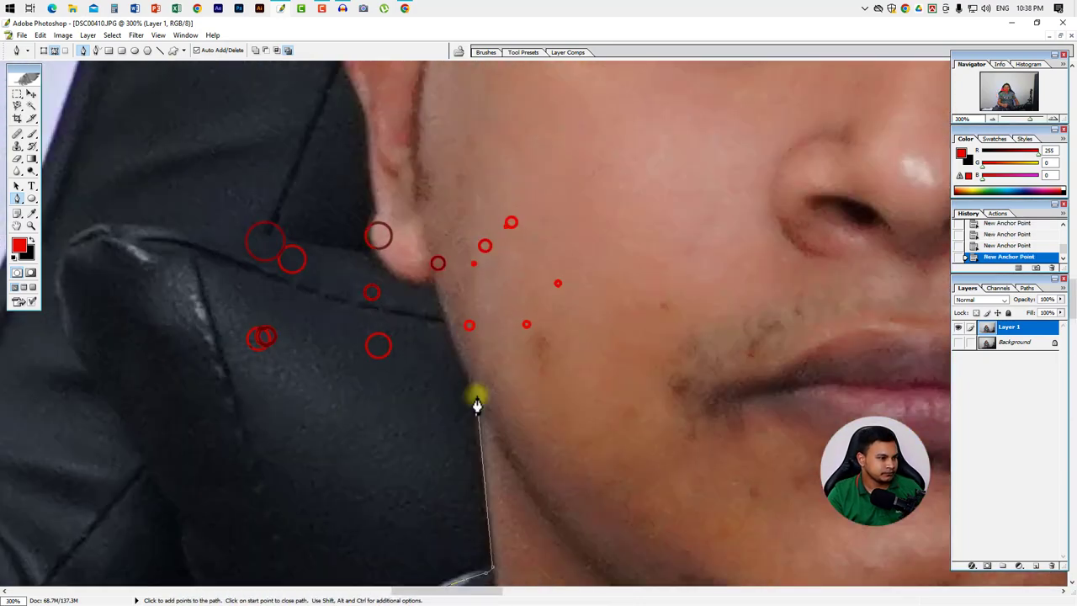
{"action": "key", "text": "ctrl+plus"}
{"action": "left_click", "coordinate": [371, 180]}
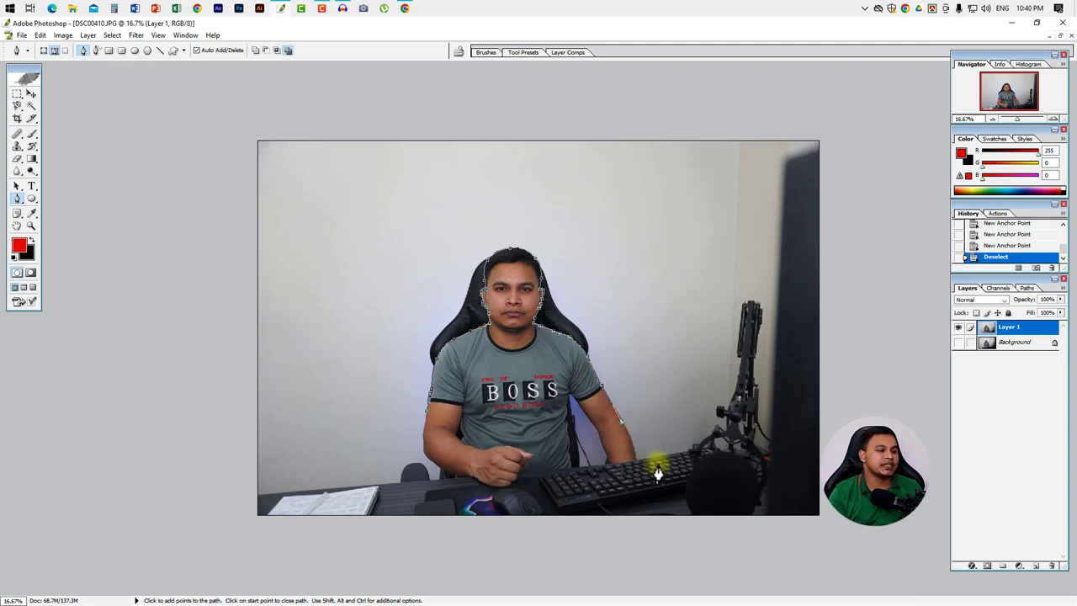
- Extend the path out around the photo's right, top, left and bottom edges and back up the arm
{"action": "left_click", "coordinate": [690, 531]}
{"action": "left_click", "coordinate": [826, 531]}
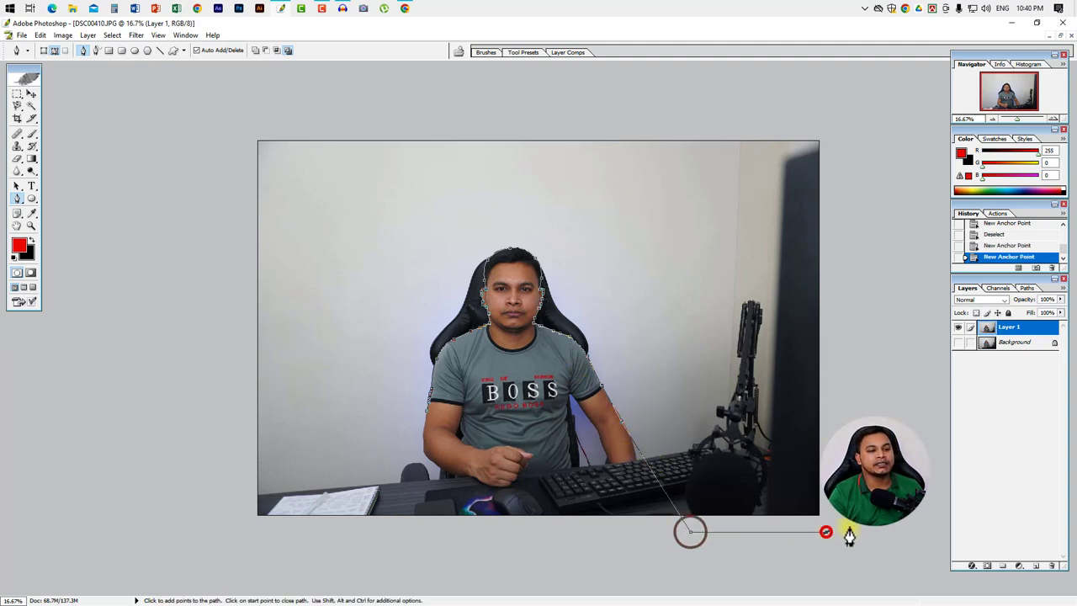
{"action": "left_click", "coordinate": [893, 278]}
{"action": "left_click", "coordinate": [870, 155]}
{"action": "left_click", "coordinate": [857, 108]}
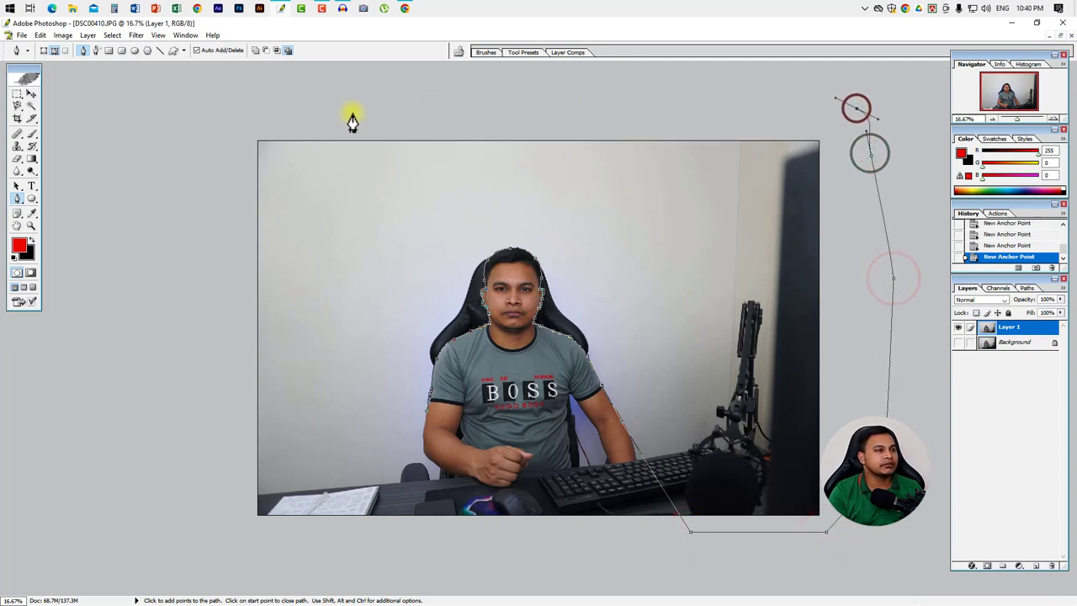
{"action": "left_click", "coordinate": [230, 101]}
{"action": "left_click", "coordinate": [163, 244]}
{"action": "left_click", "coordinate": [150, 286]}
{"action": "left_click", "coordinate": [152, 547]}
{"action": "left_click", "coordinate": [353, 562]}
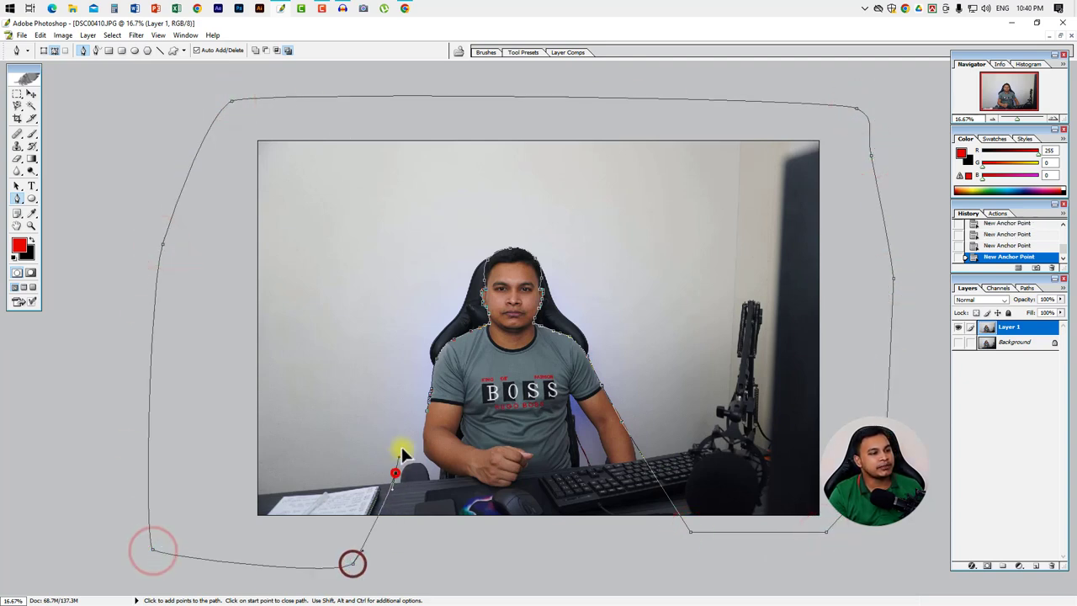
{"action": "left_click", "coordinate": [396, 463]}
{"action": "left_click", "coordinate": [420, 425]}
- Zoom in near the elbow and shoulder, then zoom back out to the whole image
{"action": "left_click", "coordinate": [421, 416], "text": "ctrl+space"}
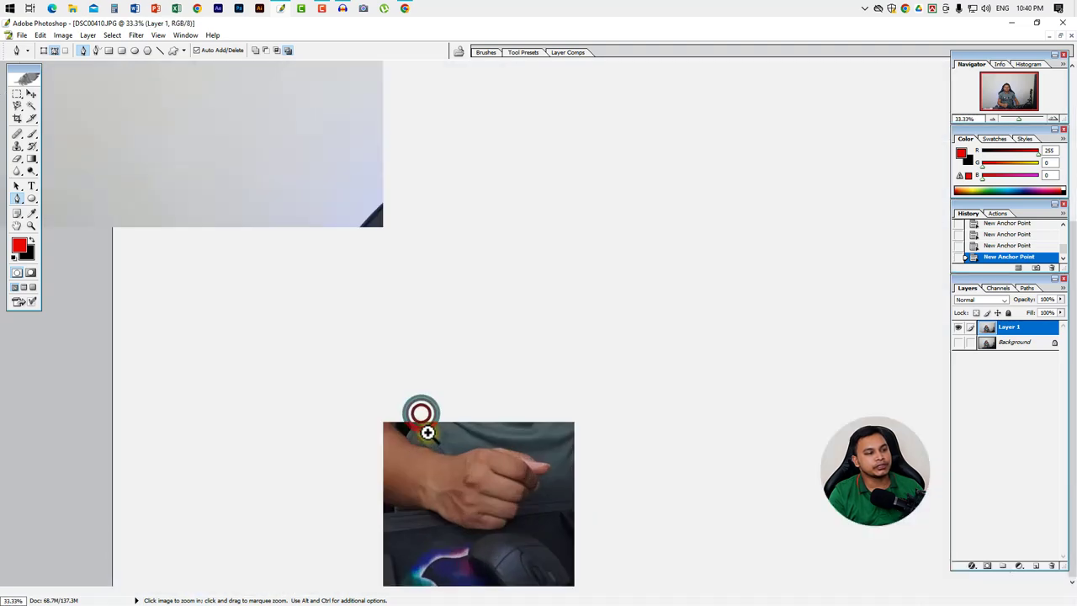
{"action": "left_click_drag", "start_coordinate": [419, 290], "coordinate": [379, 417]}
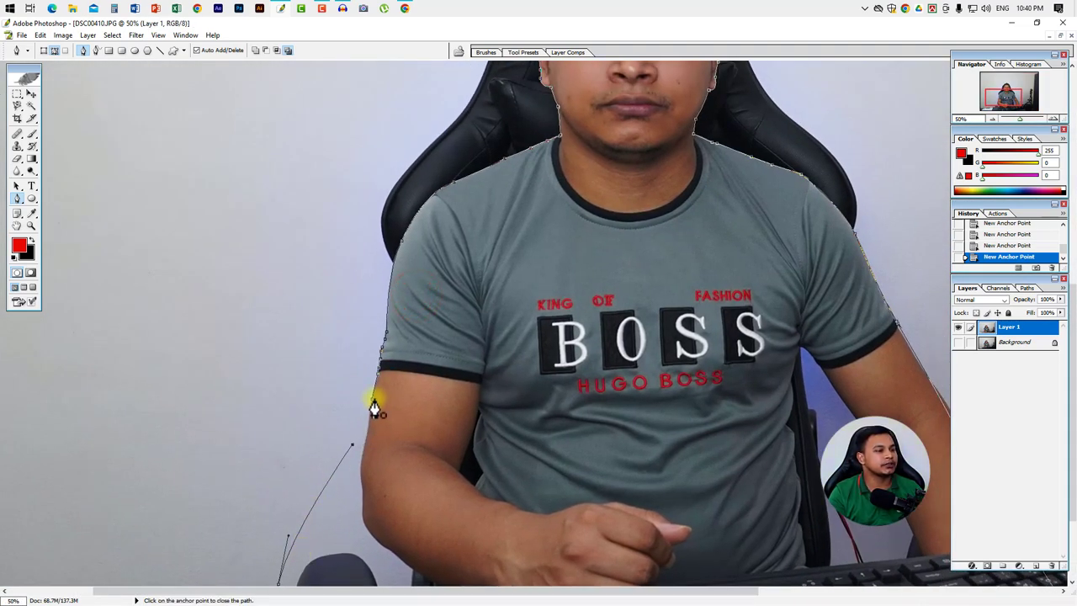
{"action": "left_click", "coordinate": [539, 222], "text": "ctrl+alt+space"}
{"action": "left_click", "coordinate": [545, 307], "text": "ctrl+alt+space"}
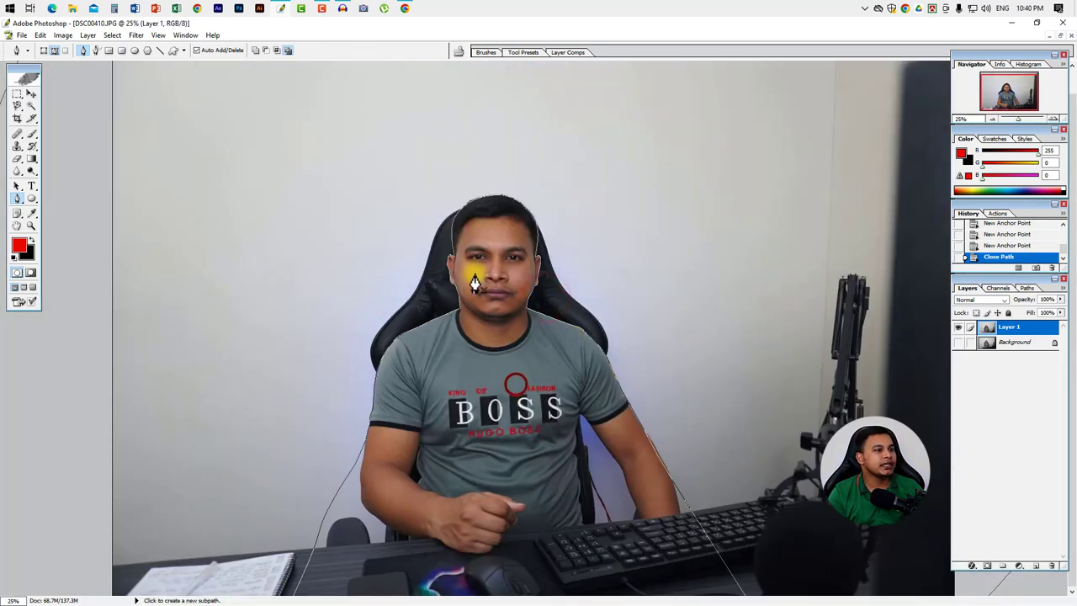
{"action": "left_click", "coordinate": [669, 429], "text": "ctrl+alt+space"}
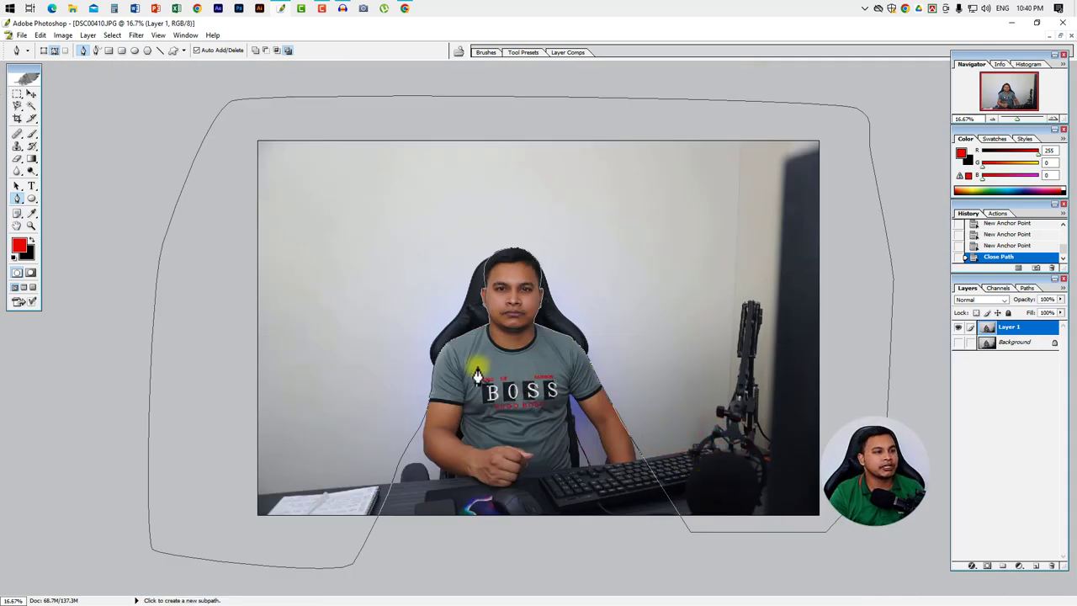
- Convert the path to a selection with Make Selection and delete the background
{"action": "right_click", "coordinate": [436, 301]}
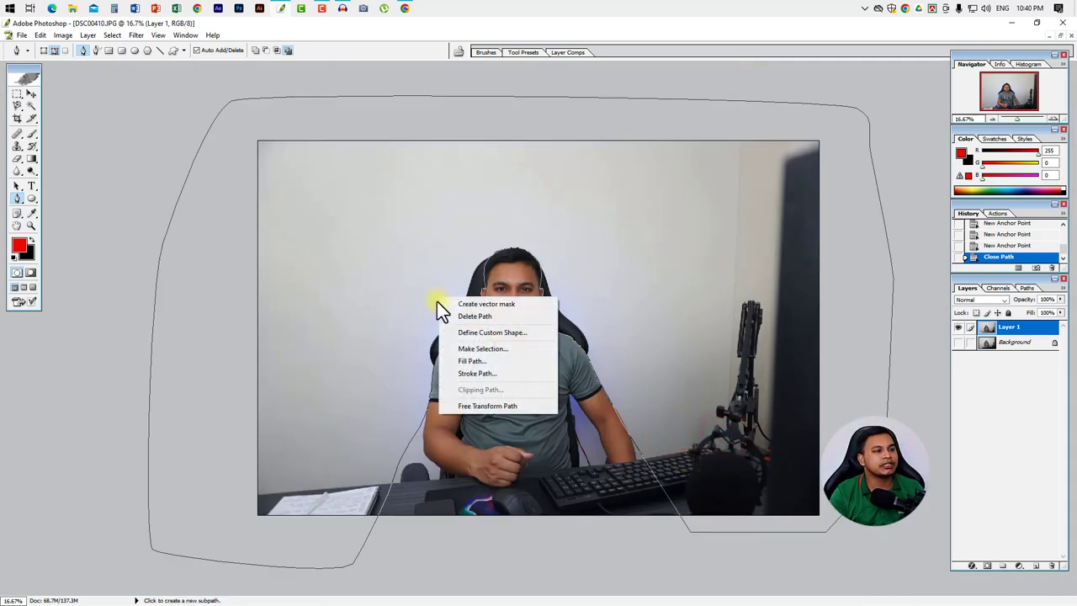
{"action": "left_click", "coordinate": [485, 349]}
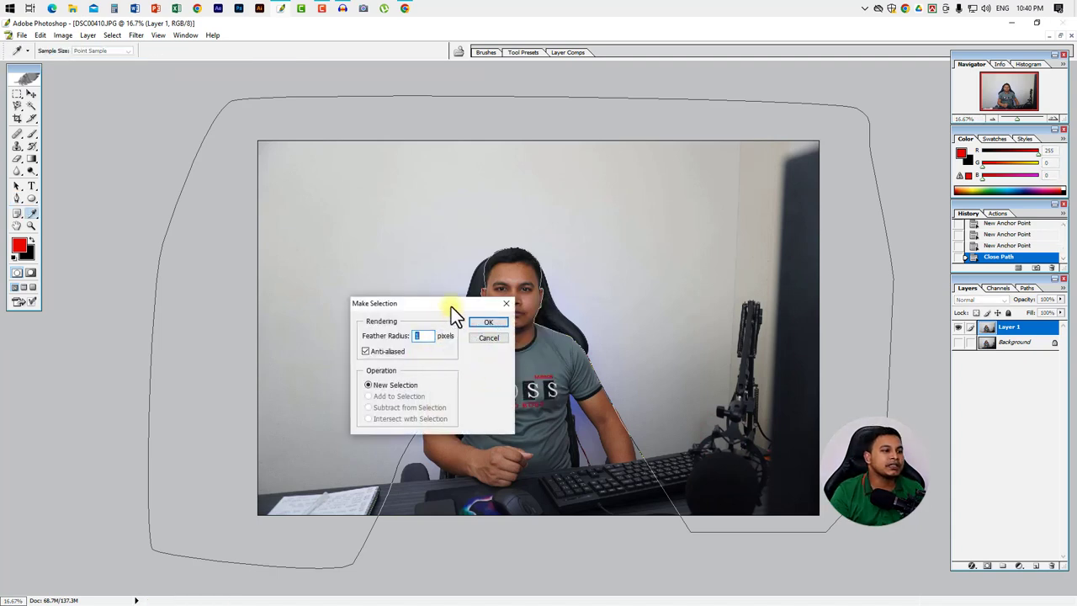
{"action": "left_click_drag", "start_coordinate": [450, 306], "coordinate": [382, 263]}
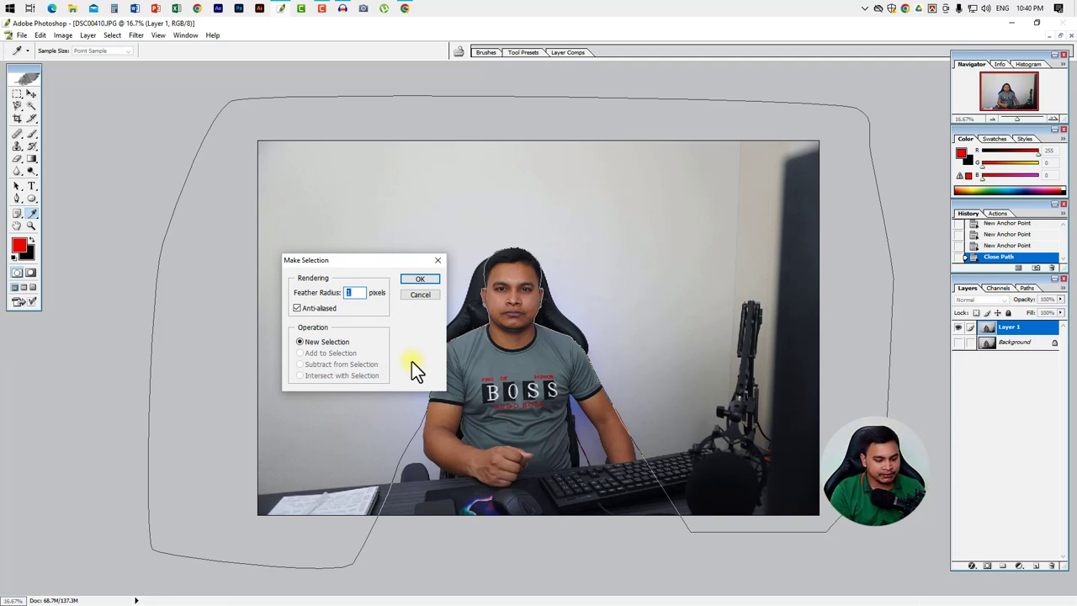
{"action": "left_click", "coordinate": [422, 278]}
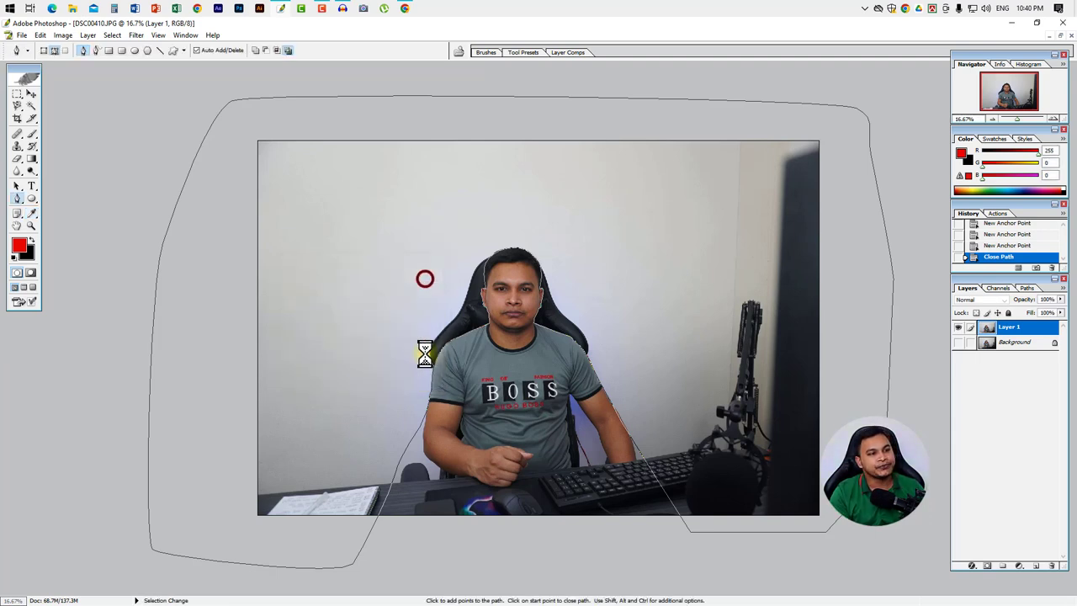
{"action": "left_click", "coordinate": [530, 284]}
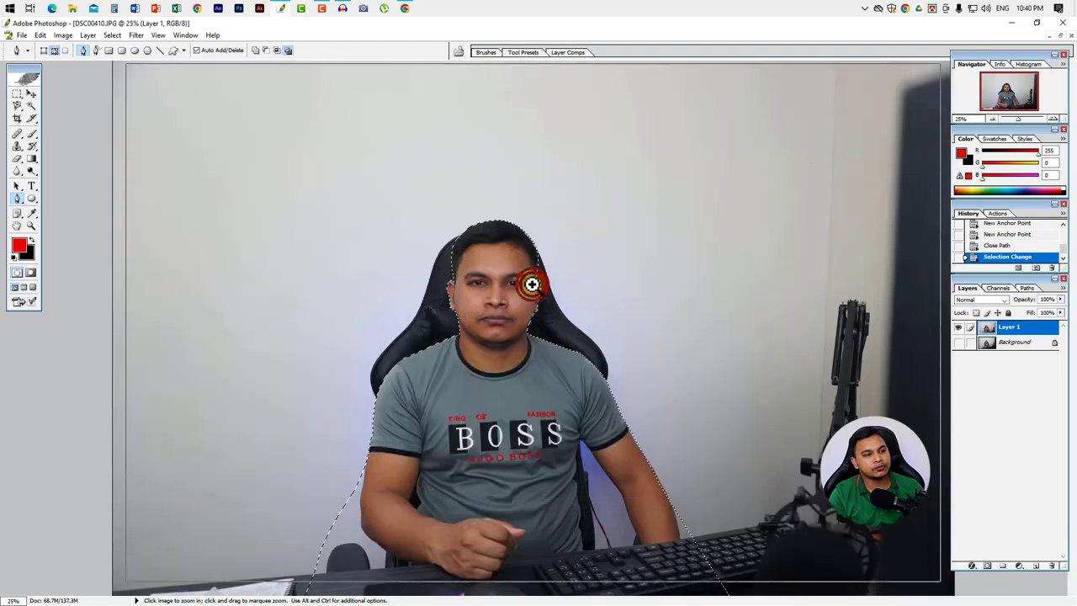
{"action": "left_click", "coordinate": [531, 284]}
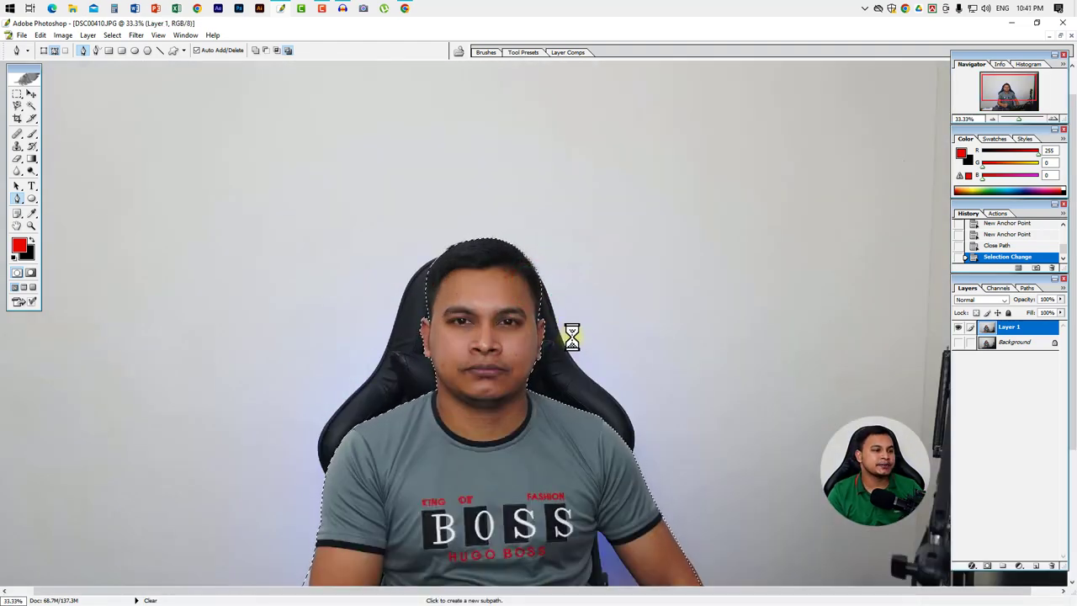
{"action": "key", "text": "Delete"}
- Zoom in to inspect the cut edge around the face, then back out to the whole cut-out
{"action": "left_click", "coordinate": [455, 312]}
{"action": "left_click", "coordinate": [454, 313]}
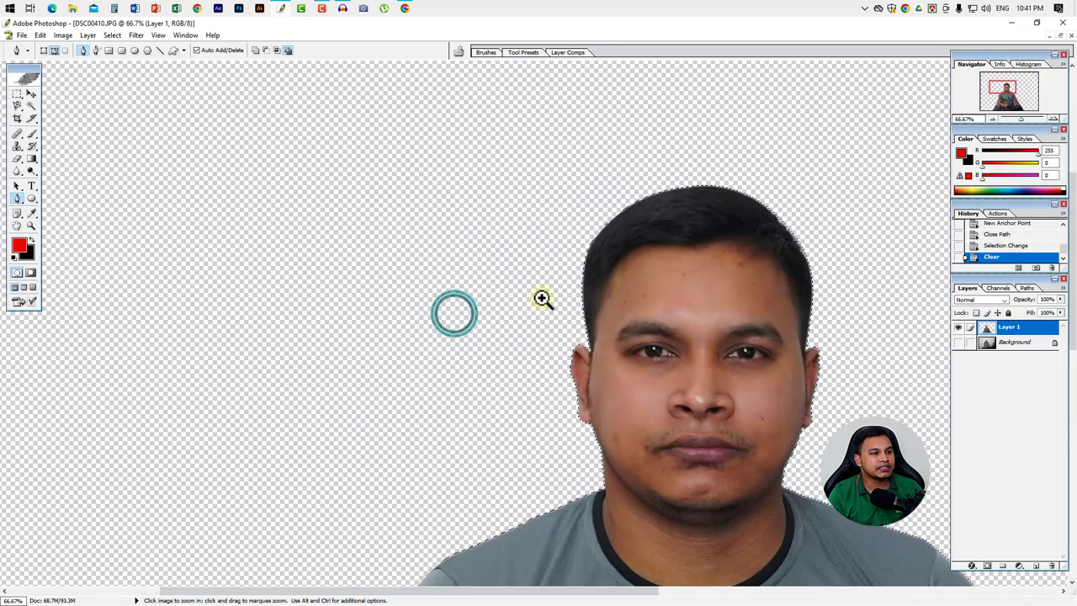
{"action": "left_click", "coordinate": [618, 314]}
{"action": "left_click", "coordinate": [507, 316]}
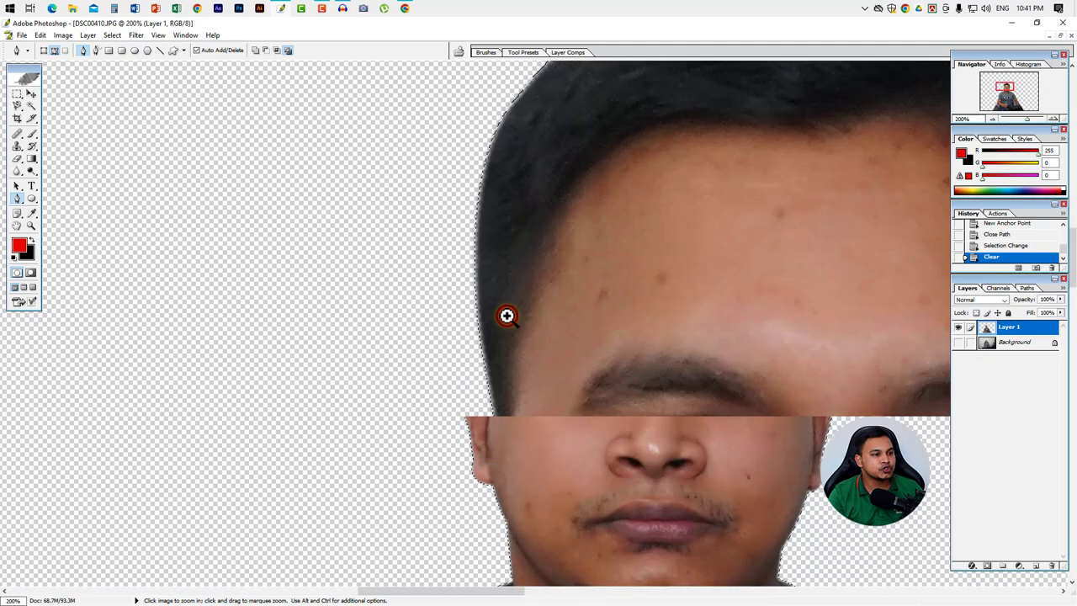
{"action": "scroll", "coordinate": [551, 373], "scroll_direction": "down", "scroll_amount": 2}
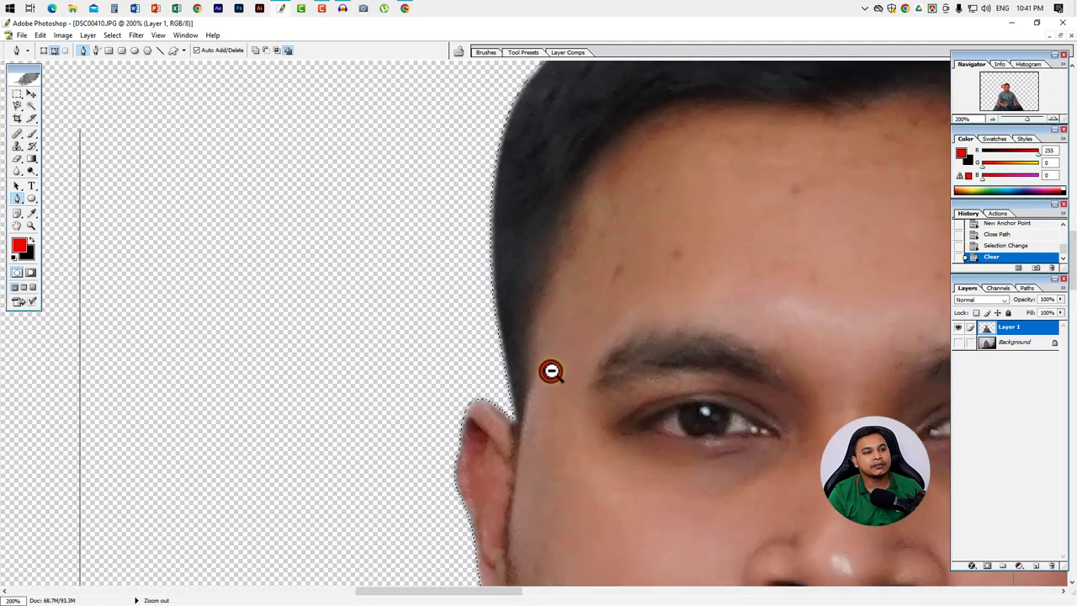
{"action": "left_click", "coordinate": [551, 371], "text": "alt"}
{"action": "left_click", "coordinate": [552, 369], "text": "alt"}
{"action": "left_click", "coordinate": [673, 379], "text": "alt"}
{"action": "left_click", "coordinate": [671, 383], "text": "alt"}
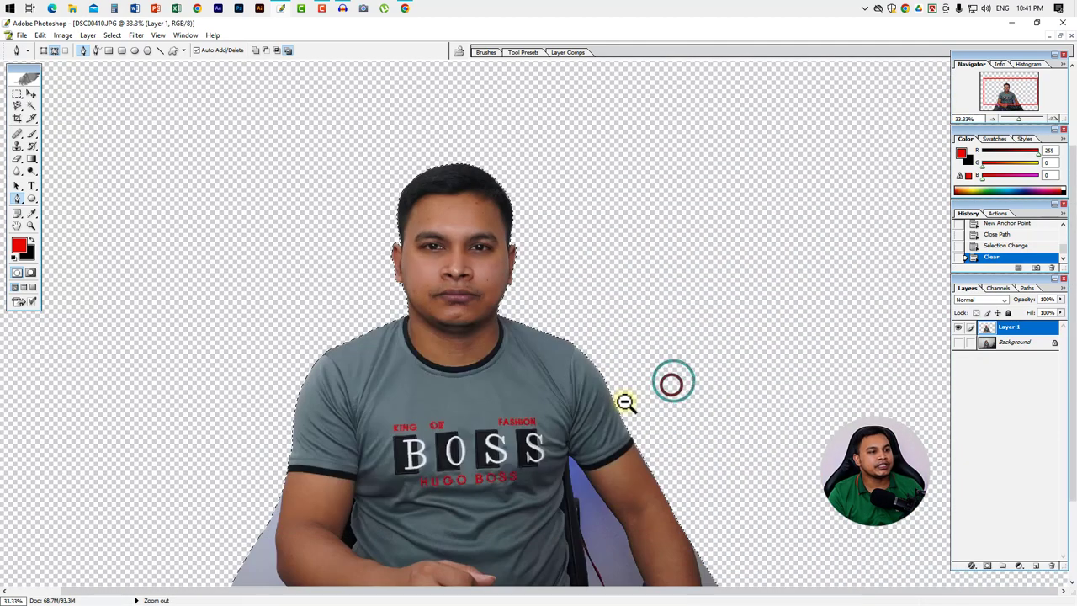
{"action": "left_click", "coordinate": [519, 303], "text": "alt"}
{"action": "left_click", "coordinate": [507, 269], "text": "ctrl"}
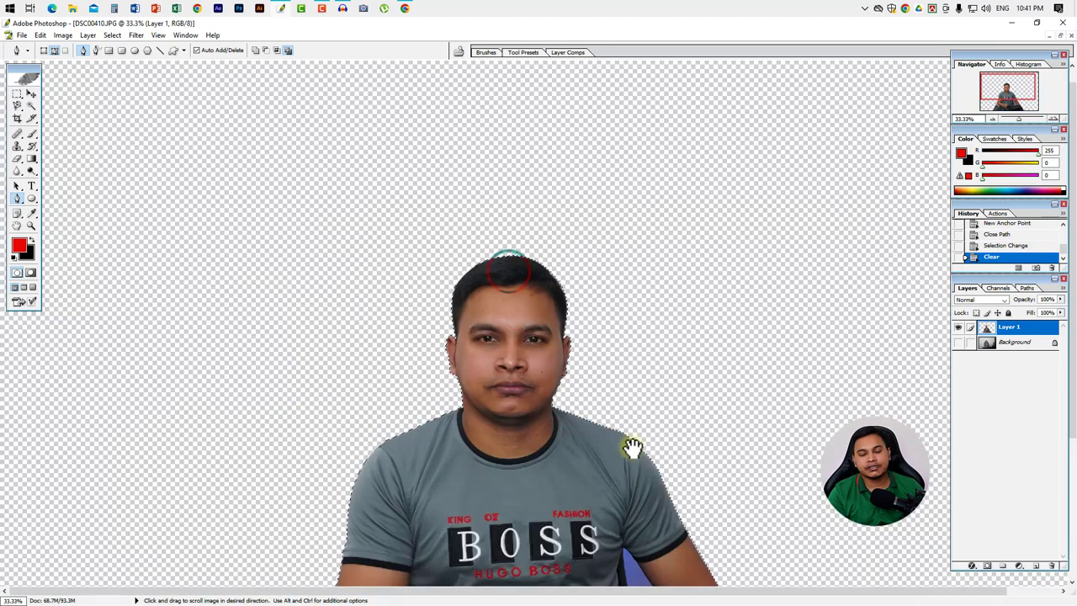
{"action": "left_click_drag", "start_coordinate": [633, 447], "coordinate": [594, 394]}
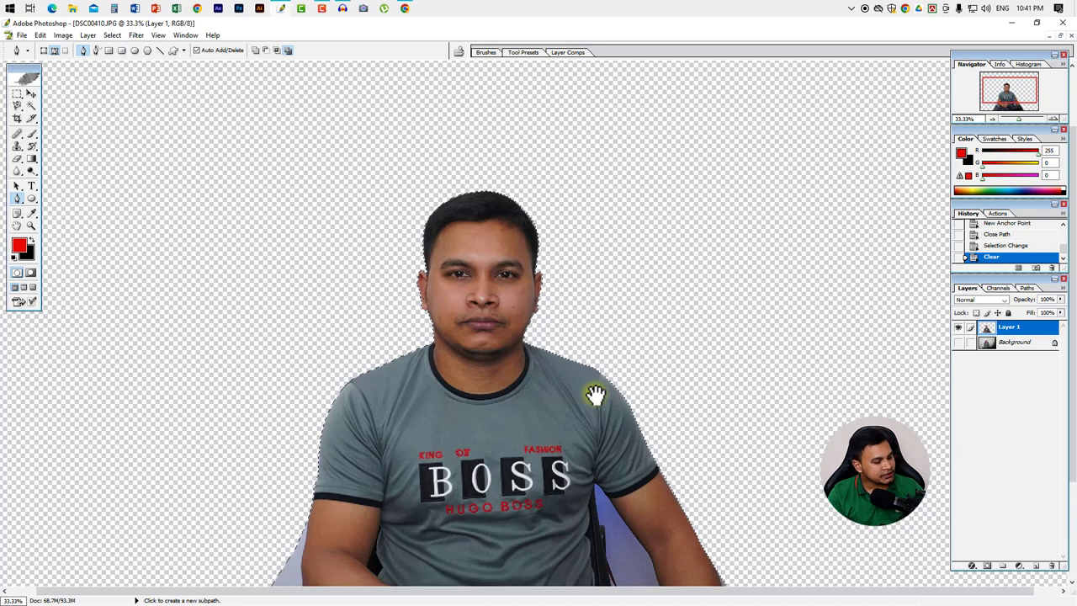
- Open the Feather dialog, cancel it without feathering, and zoom out to the whole image
{"action": "key", "text": "ctrl+alt+d"}
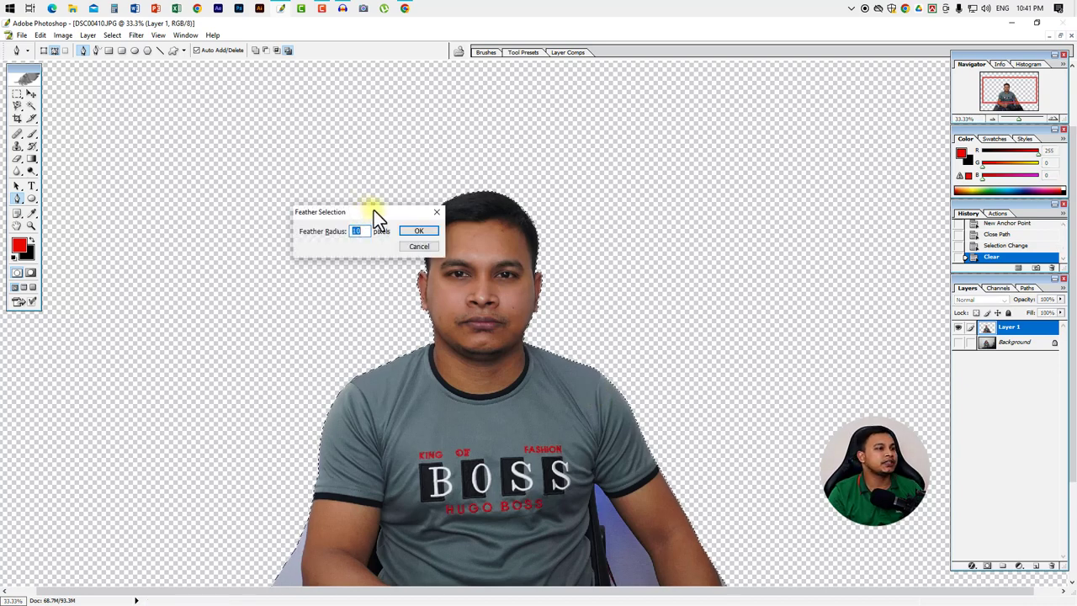
{"action": "left_click_drag", "start_coordinate": [364, 245], "coordinate": [379, 231]}
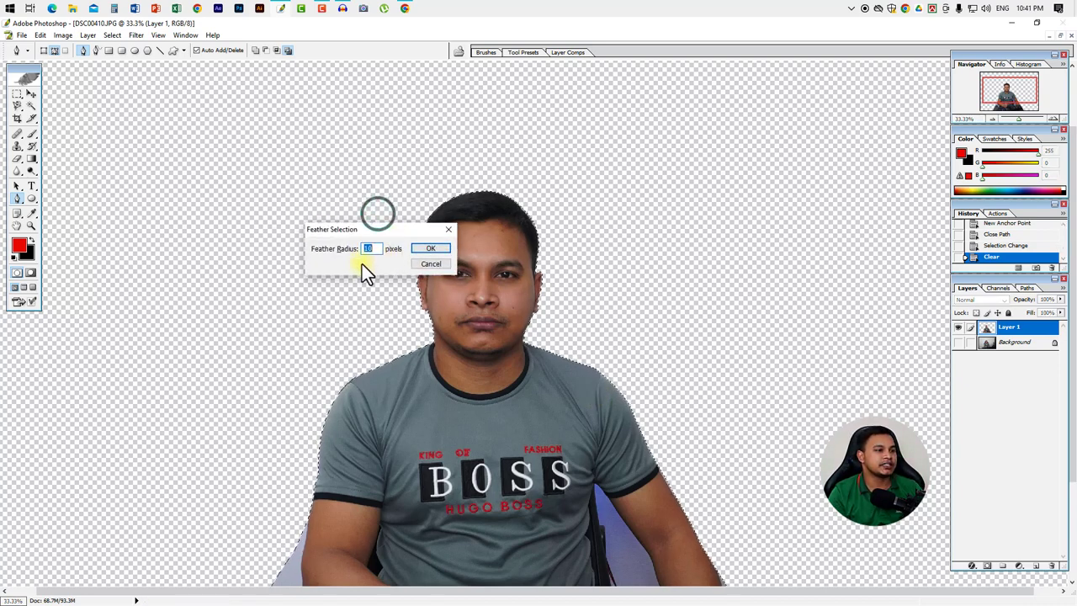
{"action": "left_click", "coordinate": [445, 229]}
{"action": "left_click", "coordinate": [514, 379], "text": "ctrl+alt"}
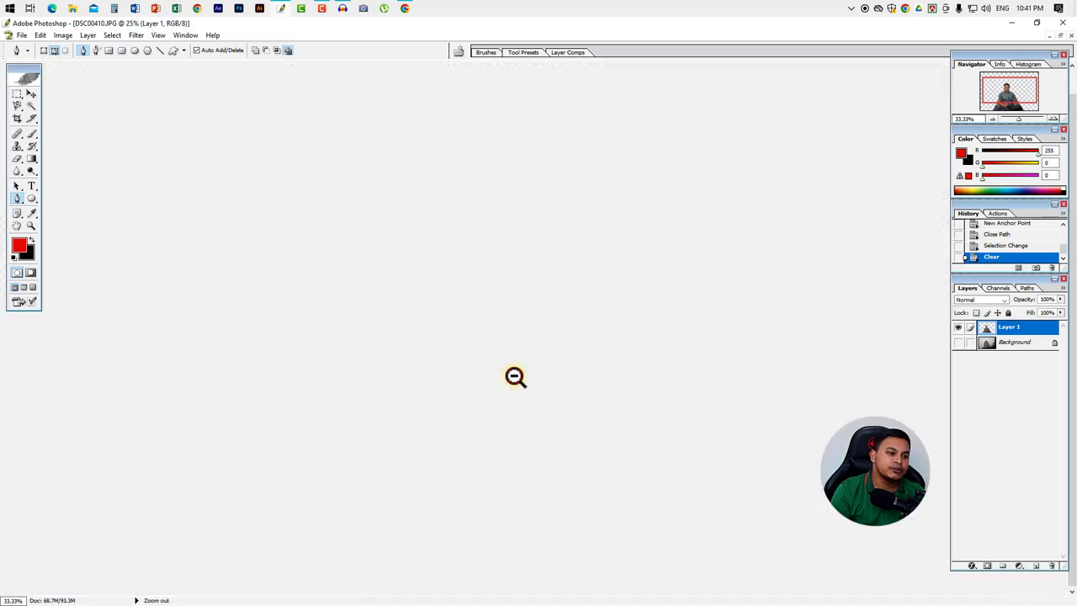
{"action": "left_click", "coordinate": [519, 373], "text": "ctrl+alt"}
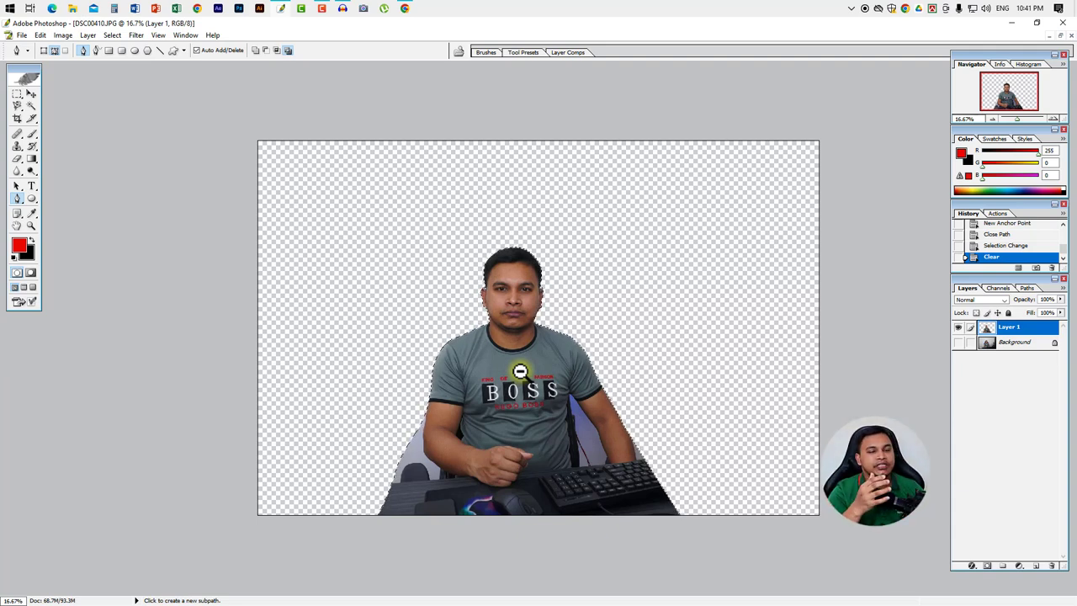
- Invert the selection with Select Inverse from the marquee's right-click menu
{"action": "left_click", "coordinate": [19, 93]}
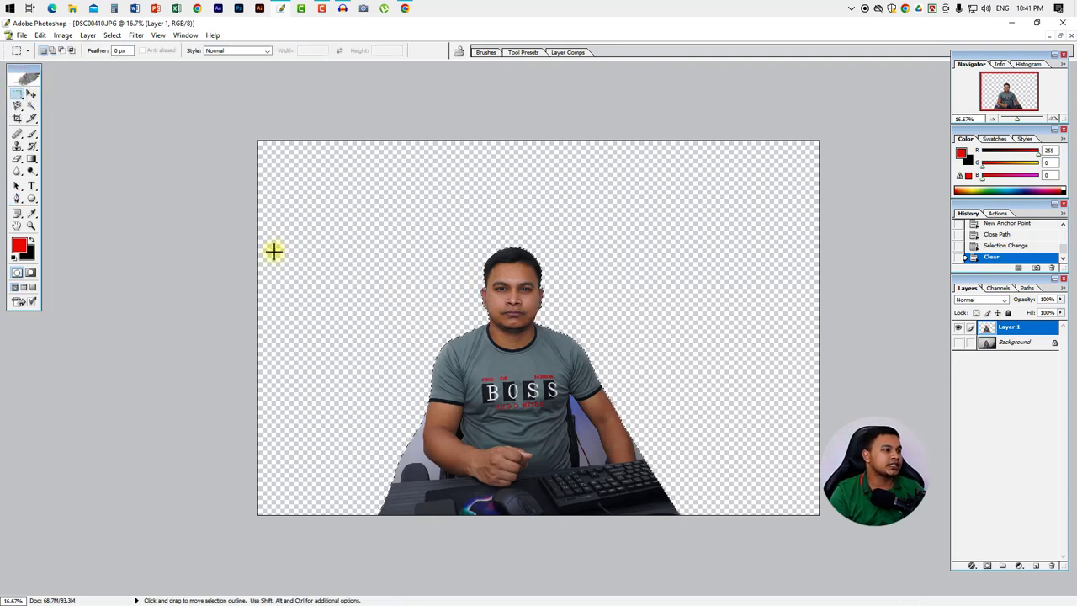
{"action": "right_click", "coordinate": [463, 318]}
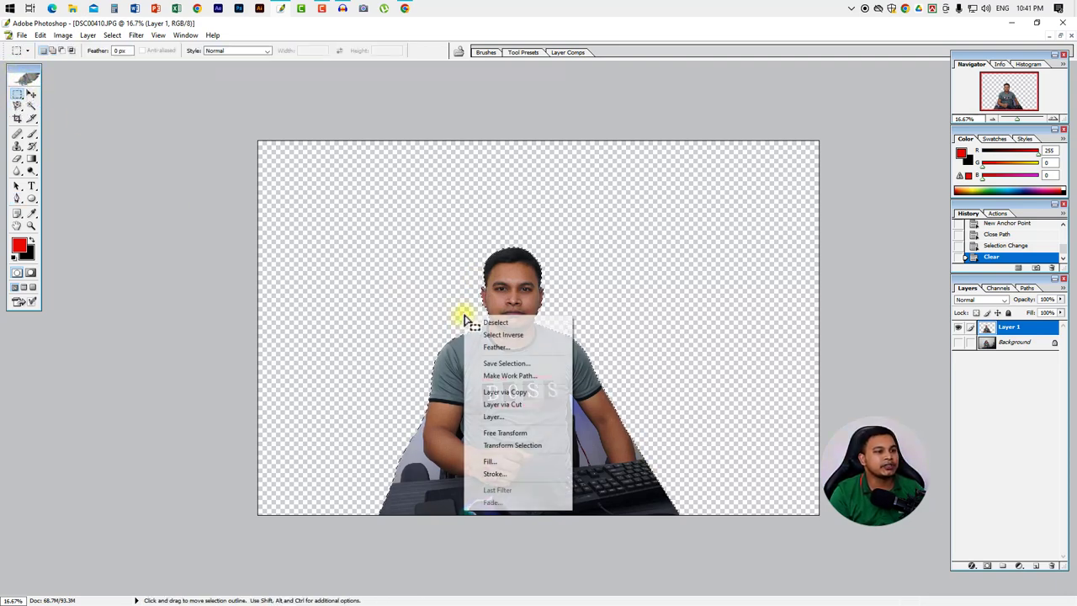
{"action": "left_click", "coordinate": [518, 335]}
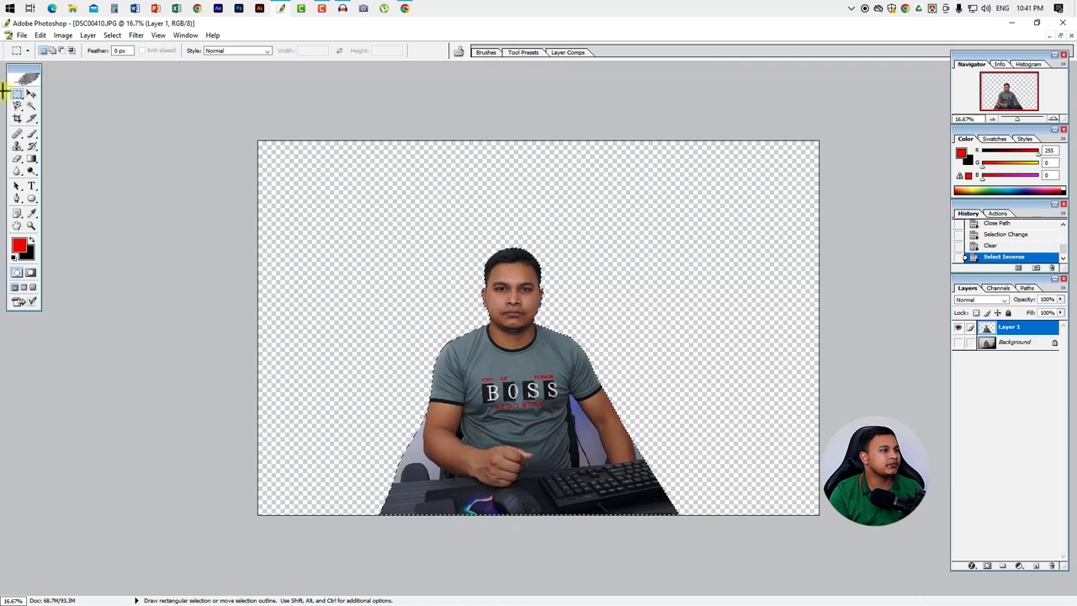
- Drag Layer 1 upward with the Move tool and zoom in to 33.3% on the person
{"action": "left_click", "coordinate": [31, 94]}
{"action": "mouse_move", "coordinate": [538, 431]}
{"action": "left_mouse_down"}
{"action": "mouse_move", "coordinate": [548, 384]}
{"action": "mouse_move", "coordinate": [570, 397]}
{"action": "mouse_move", "coordinate": [555, 384]}
{"action": "left_mouse_up"}
{"action": "key", "text": "z"}
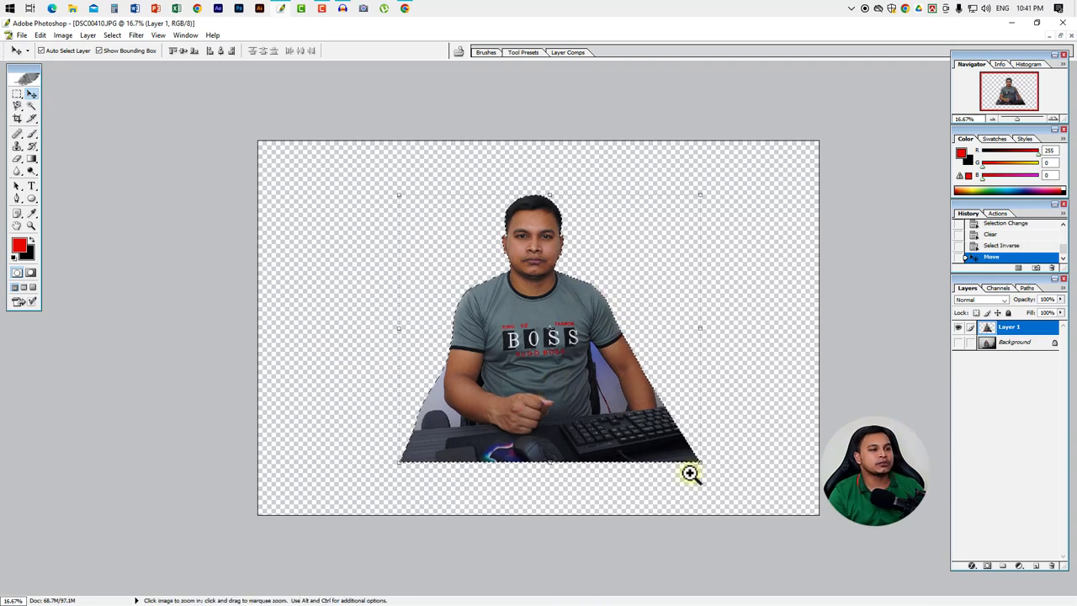
{"action": "left_click", "coordinate": [608, 282]}
{"action": "left_click", "coordinate": [565, 247]}
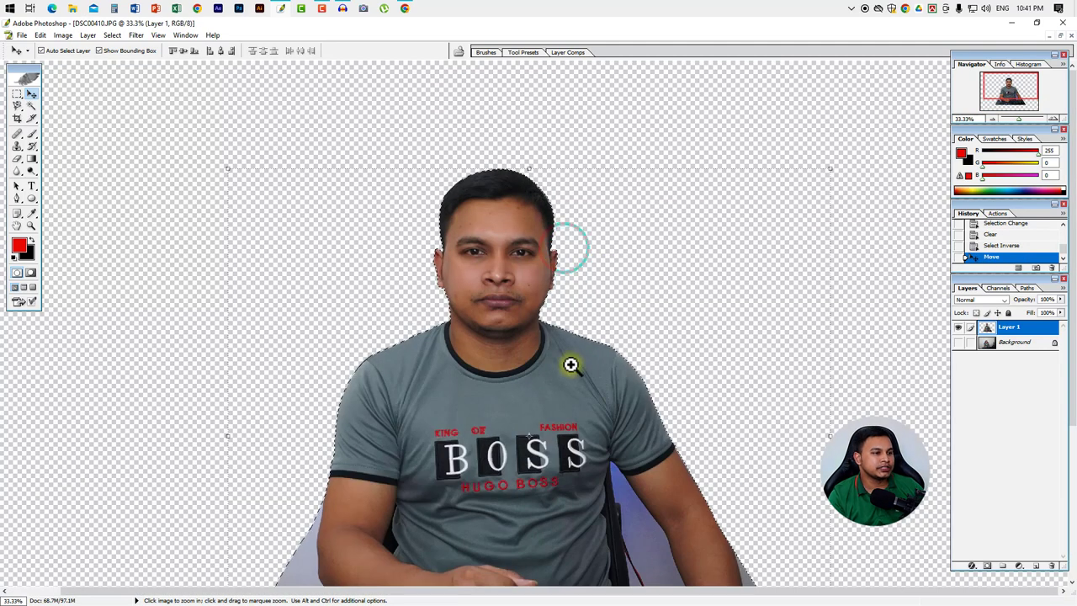
{"action": "left_click_drag", "start_coordinate": [571, 365], "coordinate": [557, 282]}
{"action": "key", "text": "v"}
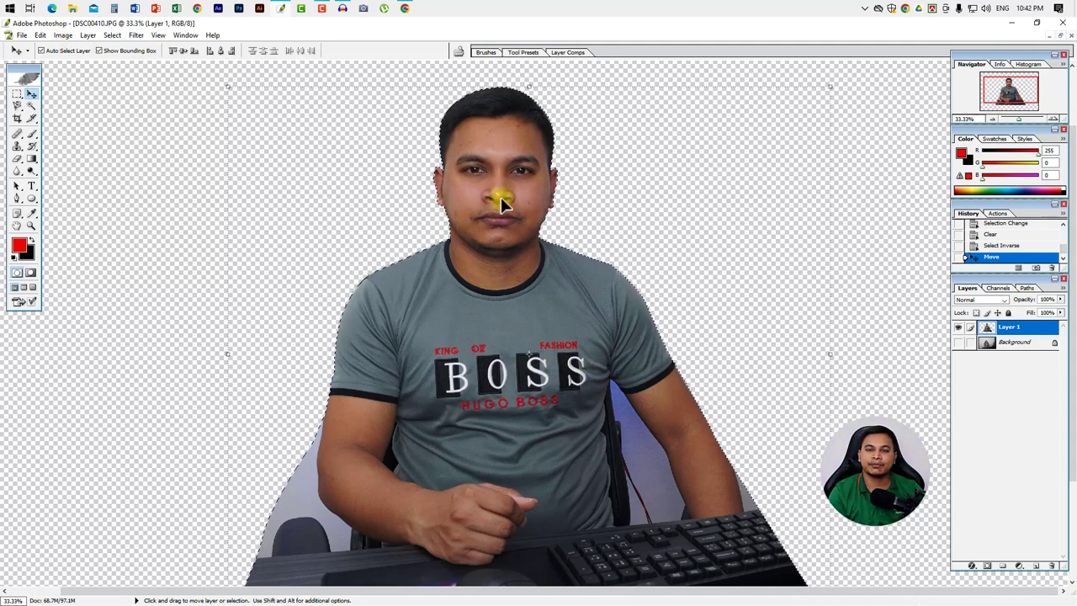
- Brighten Layer 1 with a Curves point raised from Input 118 to Output 137
{"action": "left_click", "coordinate": [63, 35]}
{"action": "left_click", "coordinate": [89, 64]}
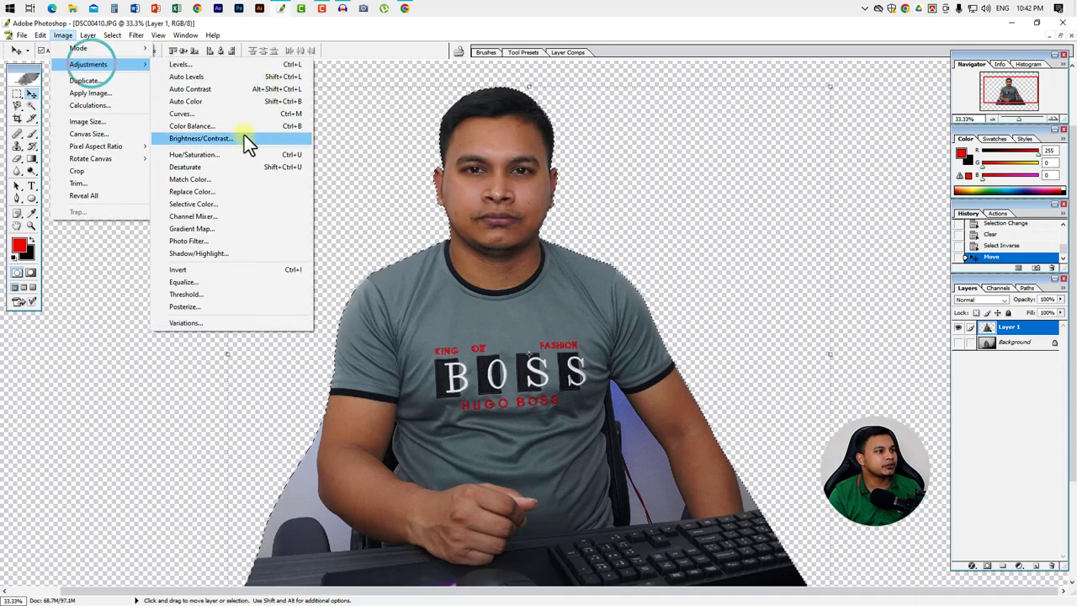
{"action": "left_click", "coordinate": [176, 115]}
{"action": "left_click", "coordinate": [184, 115]}
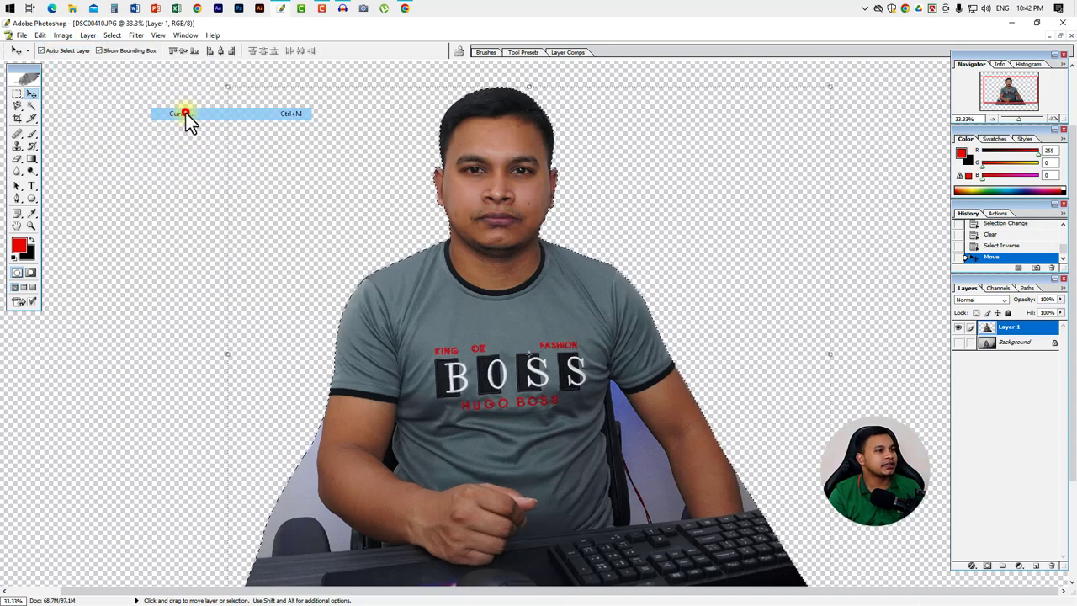
{"action": "mouse_move", "coordinate": [536, 205]}
{"action": "left_mouse_down"}
{"action": "mouse_move", "coordinate": [830, 137]}
{"action": "mouse_move", "coordinate": [768, 119]}
{"action": "left_mouse_up"}
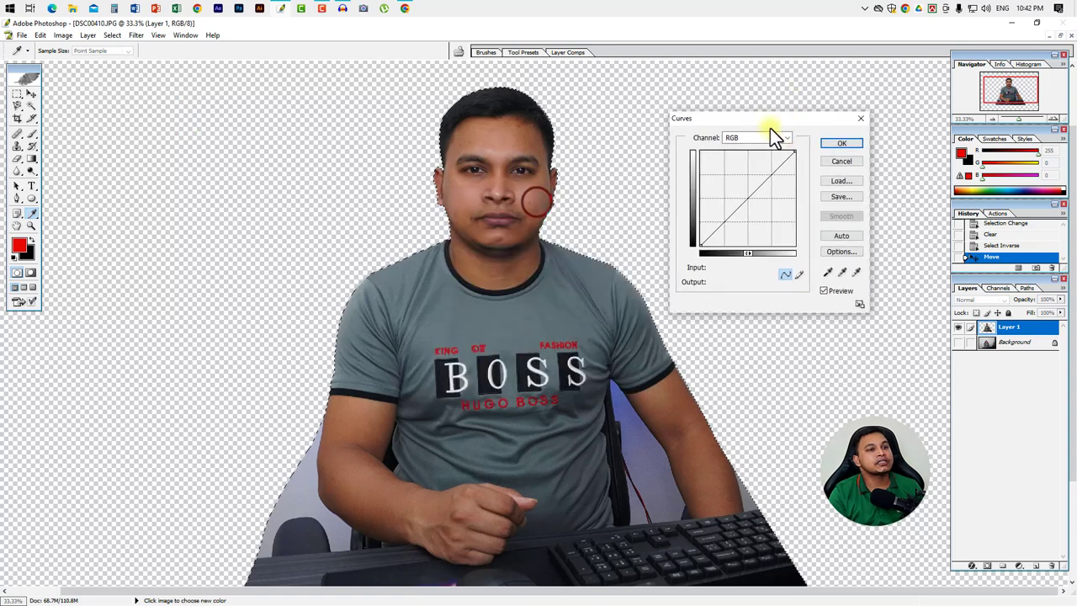
{"action": "left_click", "coordinate": [744, 195]}
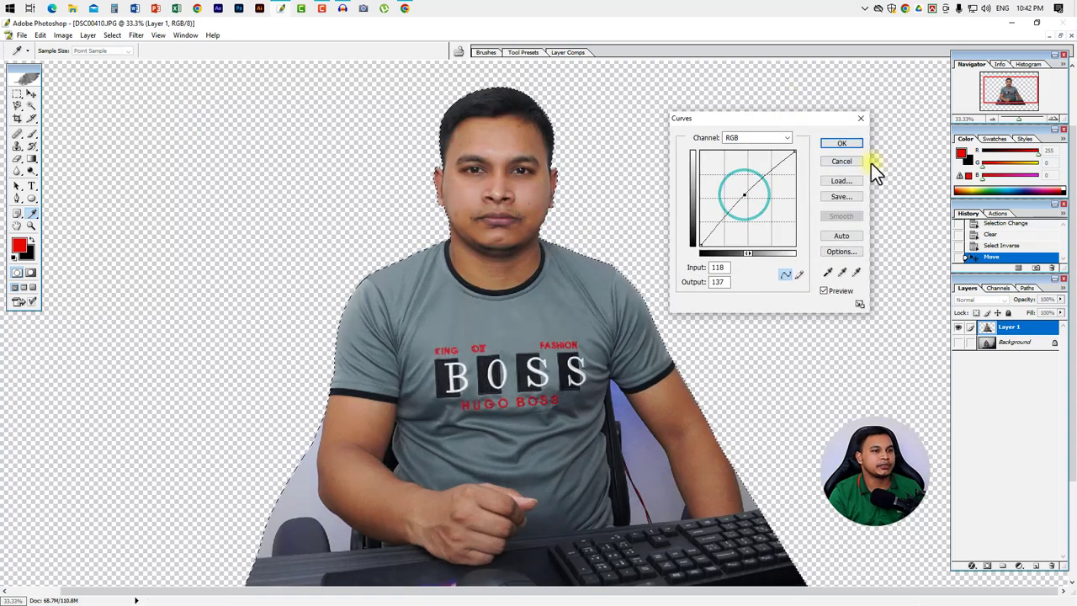
{"action": "left_click", "coordinate": [842, 144]}
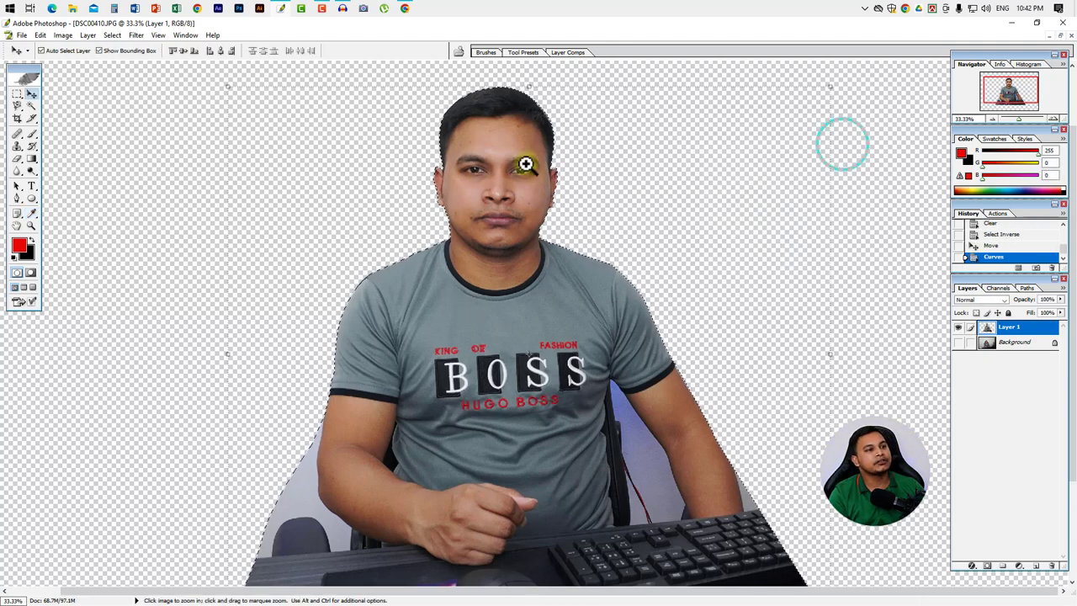
- Zoom in on the face and forehead and select the Healing Brush Tool
{"action": "left_click", "coordinate": [486, 196]}
{"action": "left_click", "coordinate": [483, 194]}
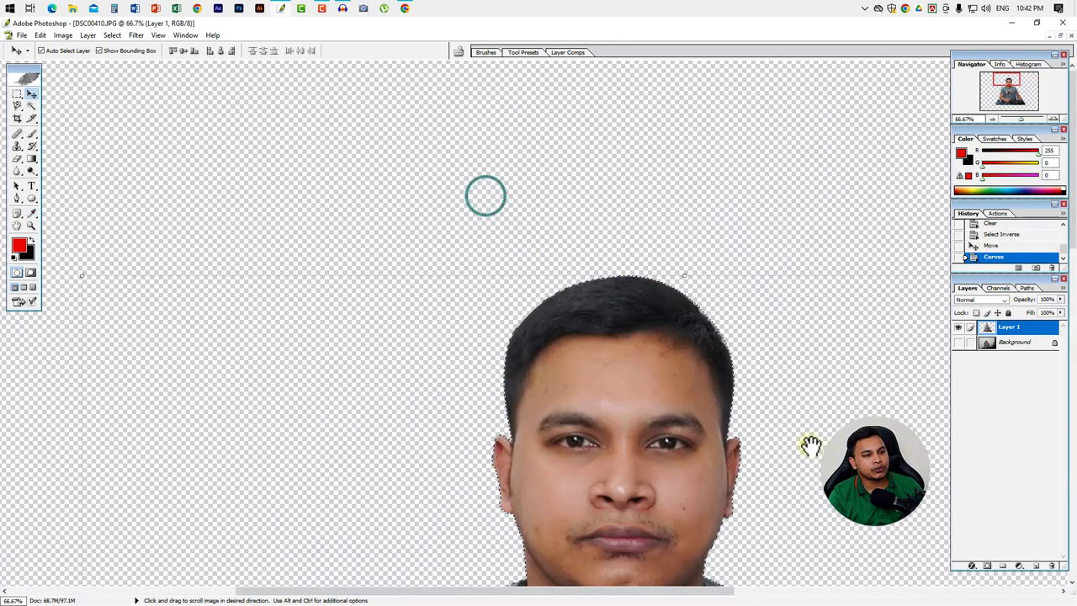
{"action": "left_click_drag", "start_coordinate": [810, 444], "coordinate": [641, 271]}
{"action": "left_click_drag", "start_coordinate": [559, 286], "coordinate": [560, 232]}
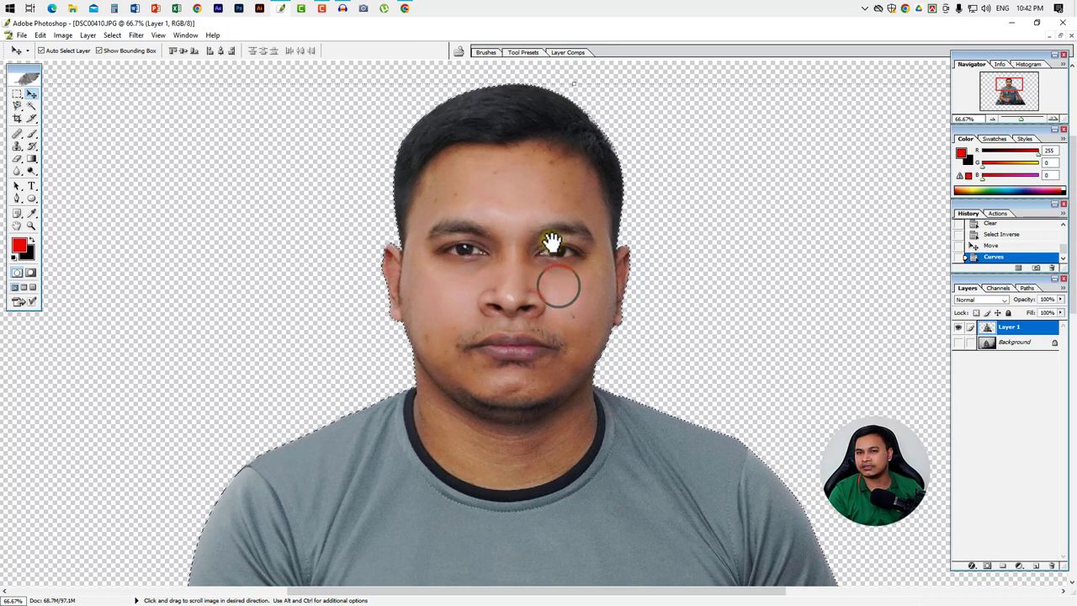
{"action": "left_click", "coordinate": [539, 188]}
{"action": "left_click_drag", "start_coordinate": [564, 308], "coordinate": [587, 197]}
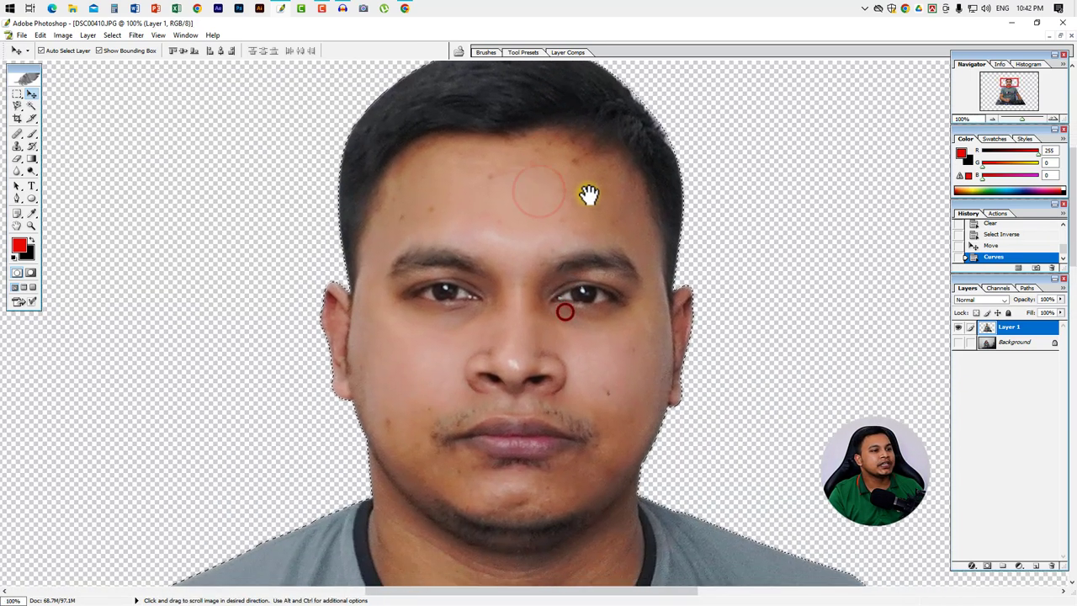
{"action": "left_click", "coordinate": [18, 134]}
{"action": "right_click", "coordinate": [19, 133]}
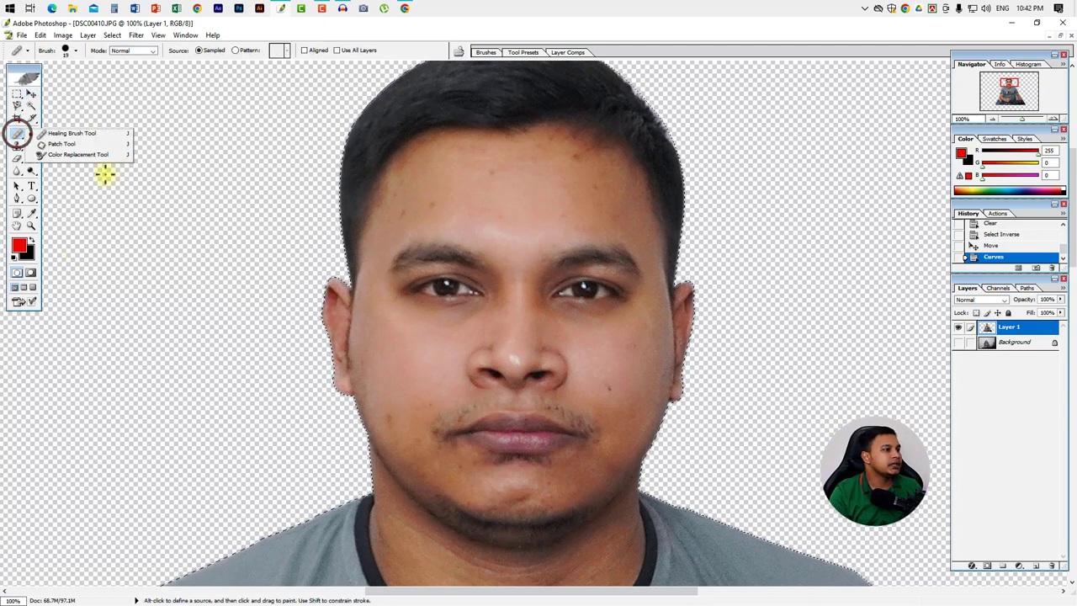
{"action": "left_click", "coordinate": [81, 133]}
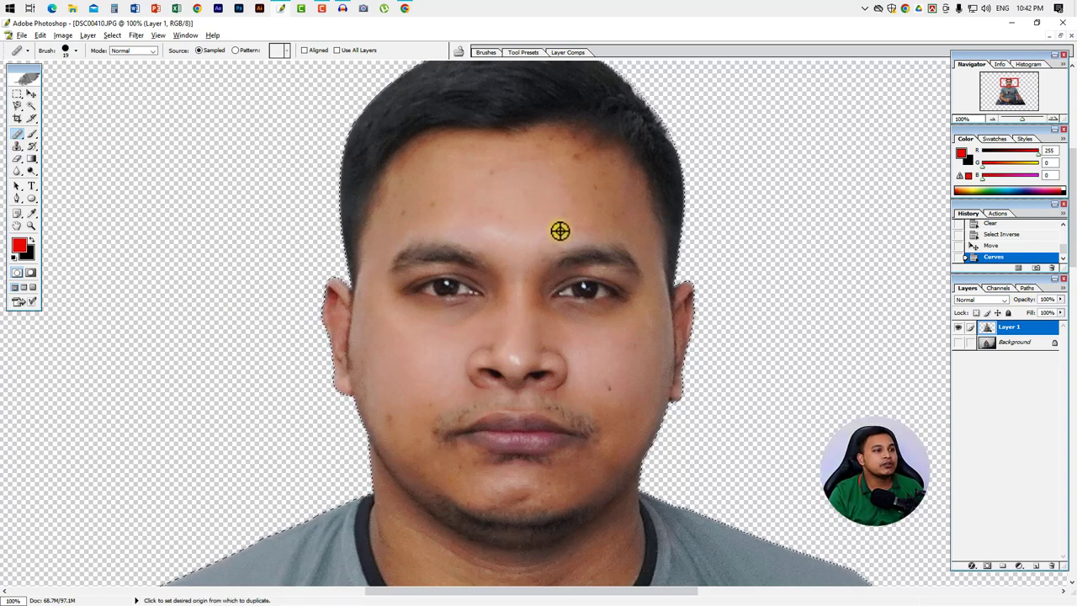
- Zoom in on the forehead, sample clean skin and heal the left forehead blemish
{"action": "key", "text": "ctrl+space"}
{"action": "left_click", "coordinate": [418, 213]}
{"action": "left_click", "coordinate": [589, 306], "text": "alt"}
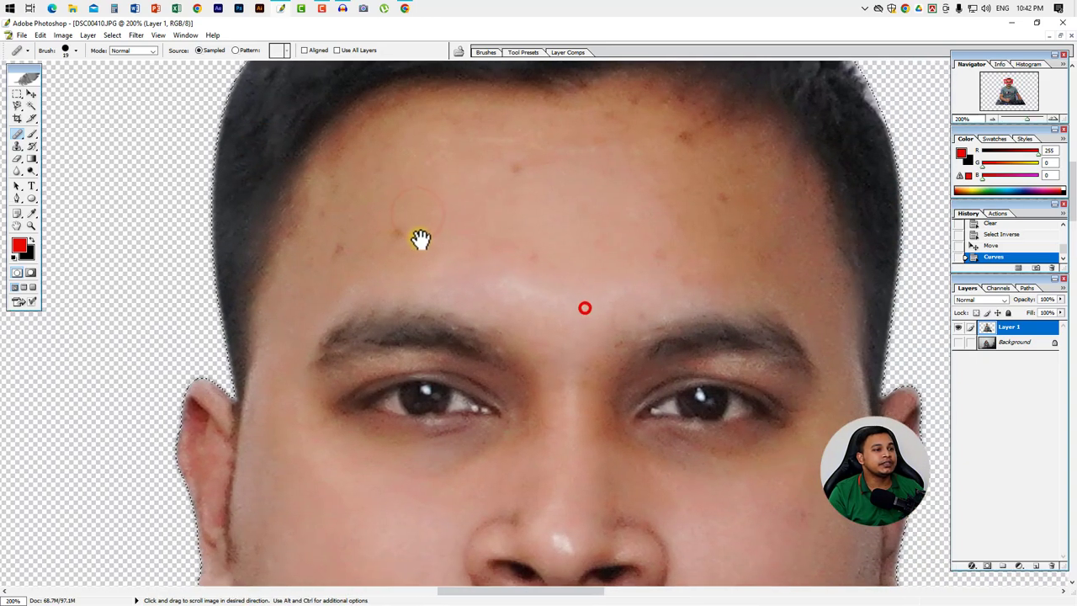
{"action": "left_click", "coordinate": [488, 264], "text": "alt"}
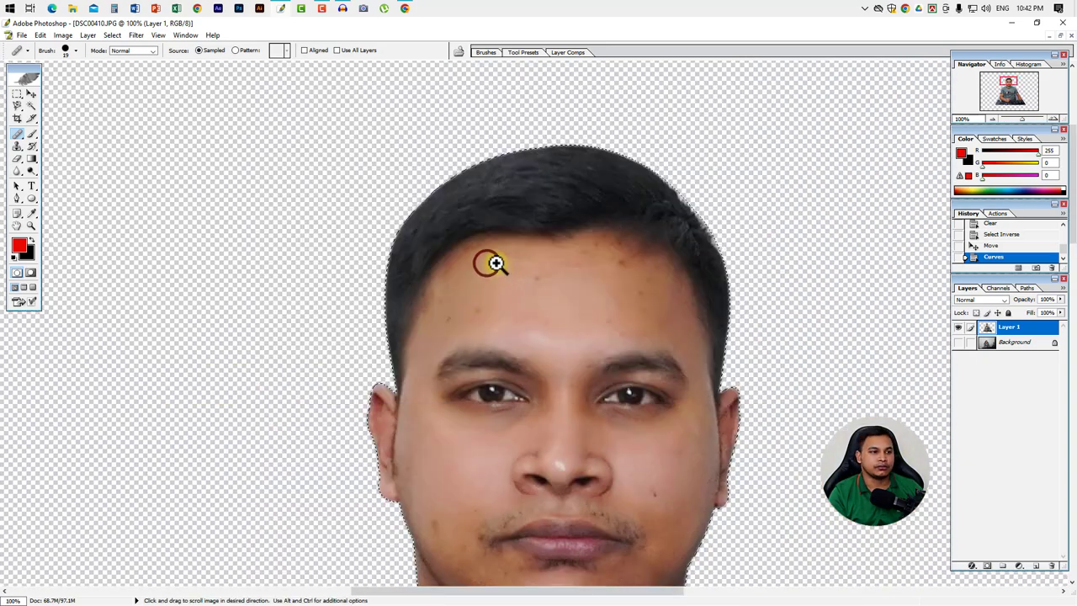
{"action": "left_click", "coordinate": [531, 365]}
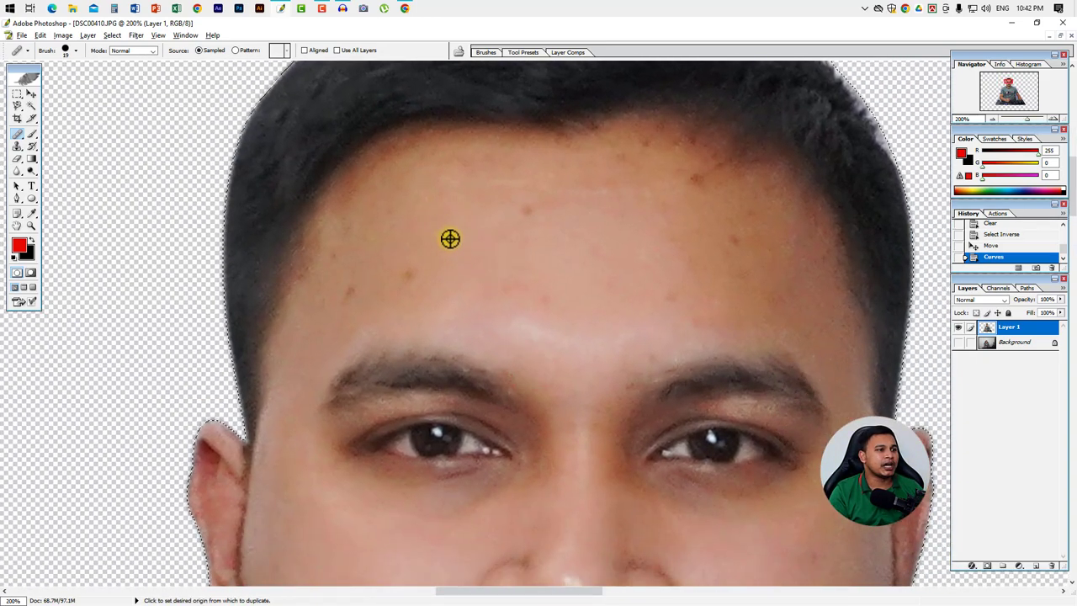
{"action": "left_click", "coordinate": [446, 231], "text": "alt"}
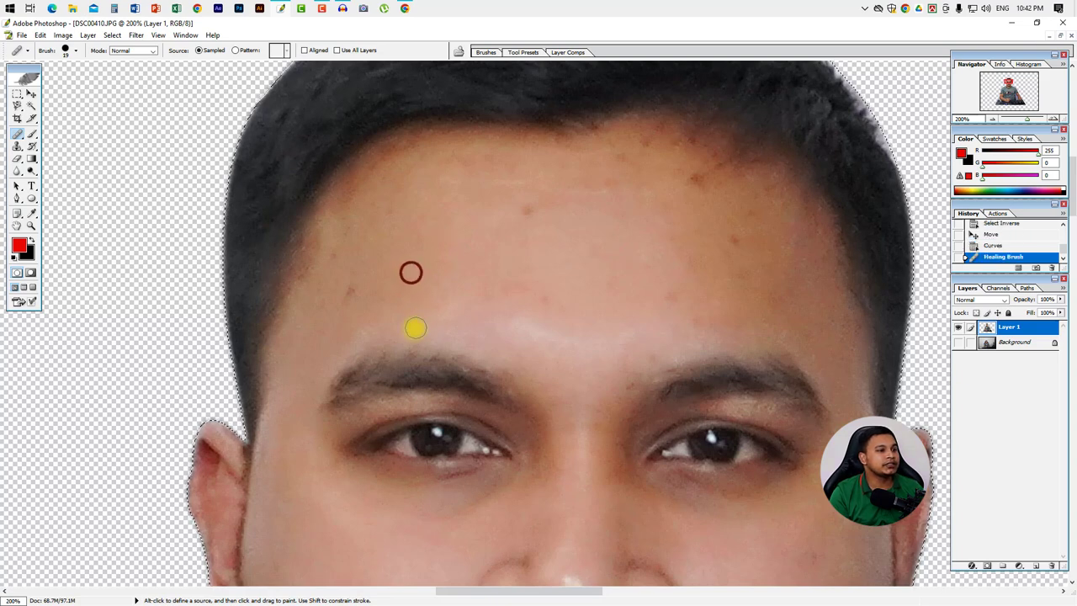
{"action": "left_click", "coordinate": [377, 277]}
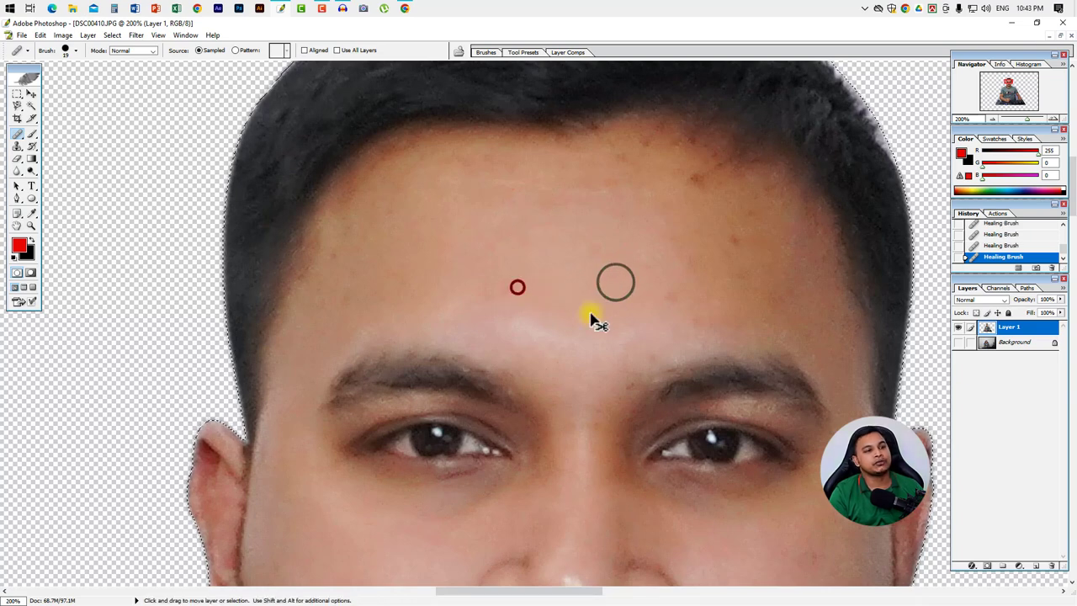
- Resample clean skin and heal the remaining spots on the upper and centre forehead
{"action": "left_click_drag", "start_coordinate": [782, 295], "coordinate": [548, 324]}
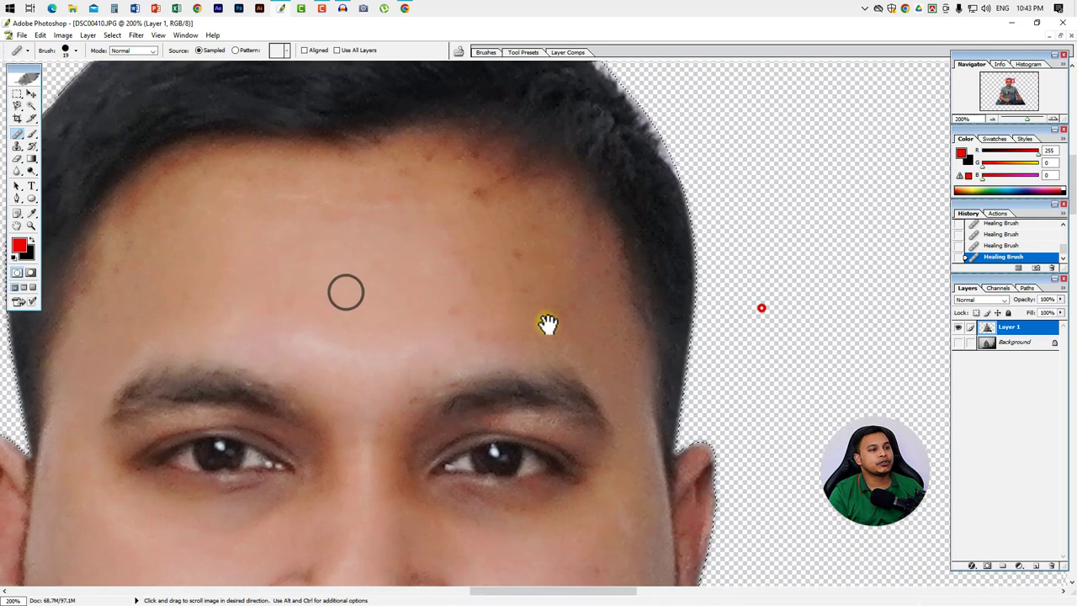
{"action": "left_click", "coordinate": [397, 194]}
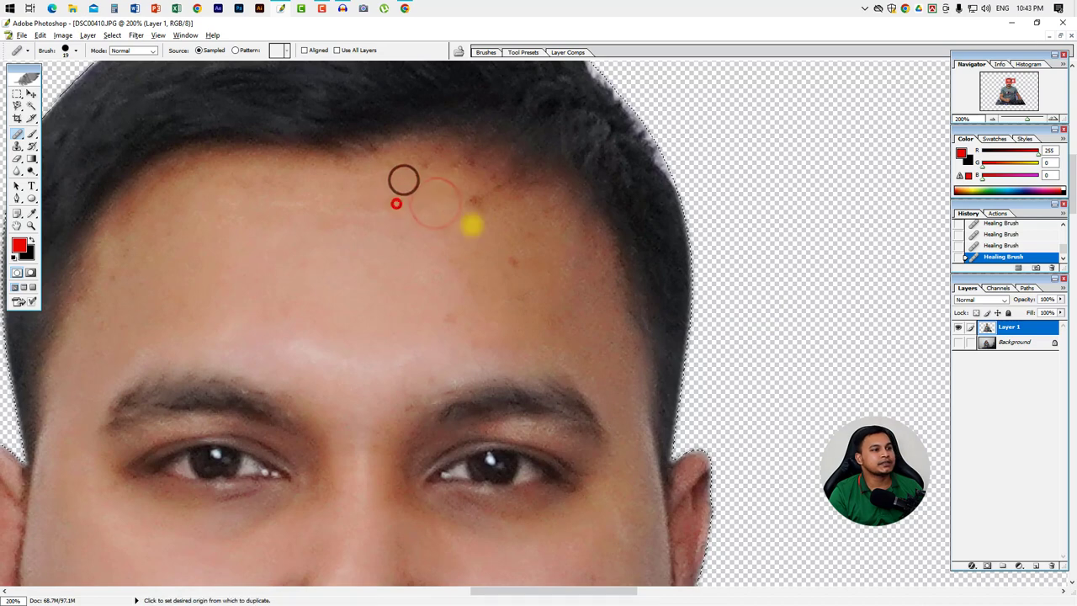
{"action": "left_click", "coordinate": [476, 197], "text": "alt"}
{"action": "left_click", "coordinate": [530, 276]}
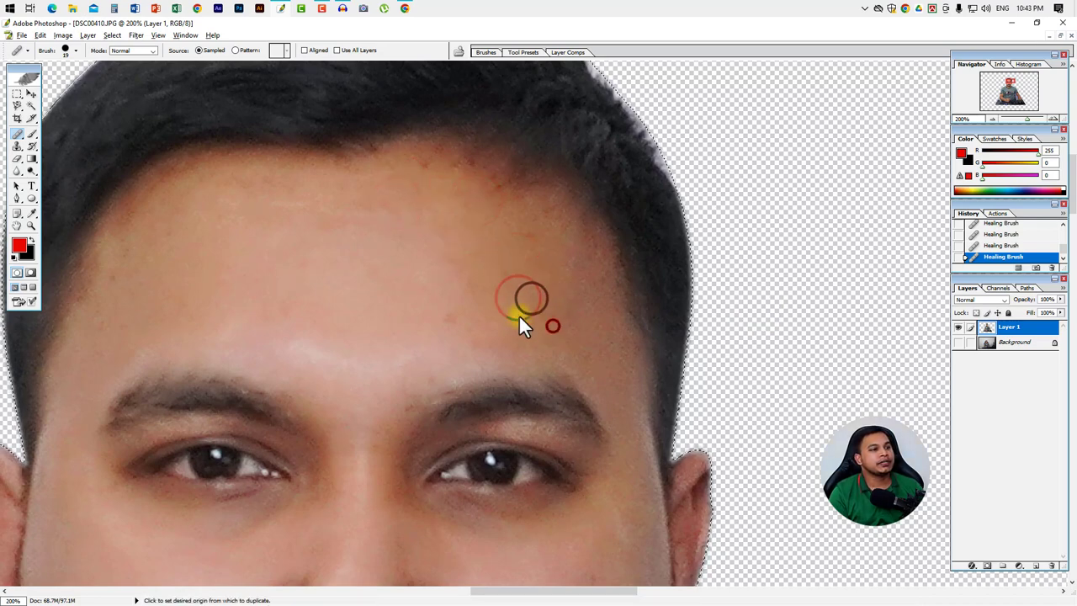
{"action": "left_click", "coordinate": [475, 295]}
{"action": "left_click", "coordinate": [437, 329]}
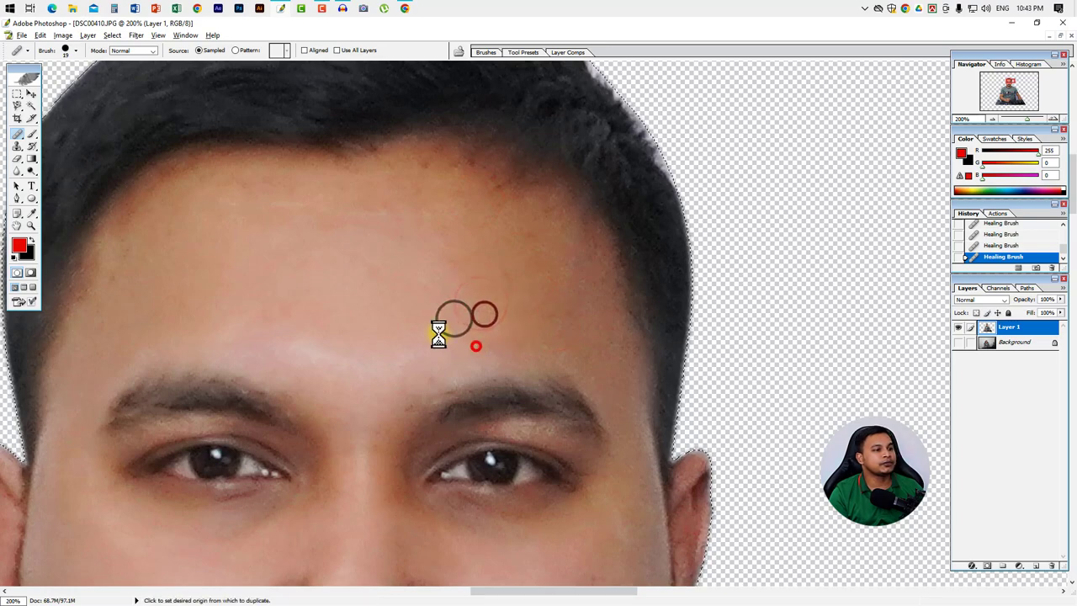
{"action": "left_click", "coordinate": [428, 294]}
{"action": "left_click", "coordinate": [423, 379]}
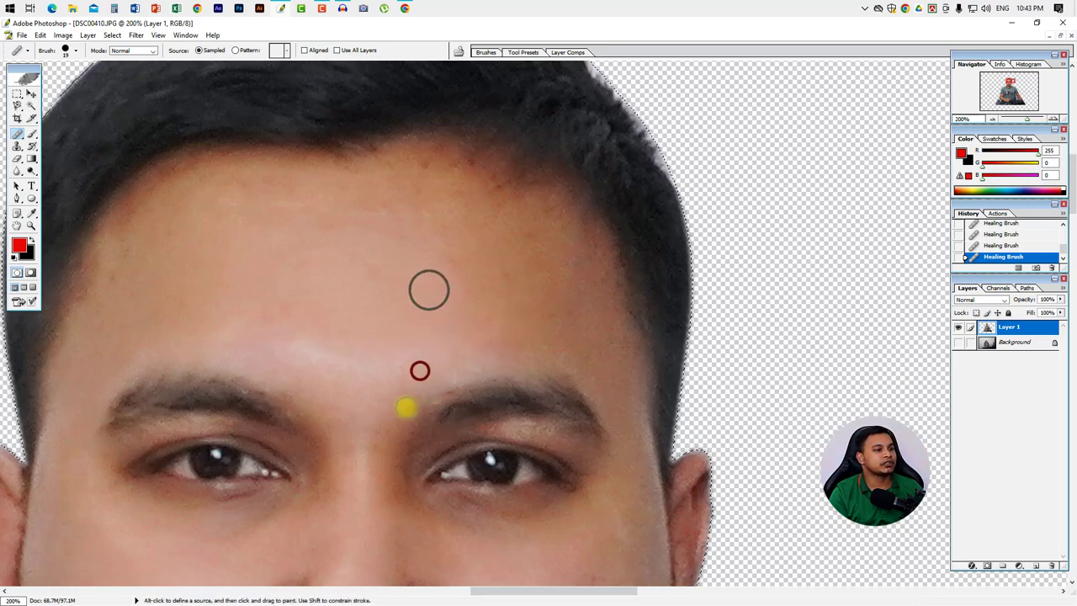
{"action": "key", "text": "ctrl+minus"}
- Sample clean cheek skin and heal the spots on the left cheek, right cheek and chin
{"action": "left_click", "coordinate": [499, 243]}
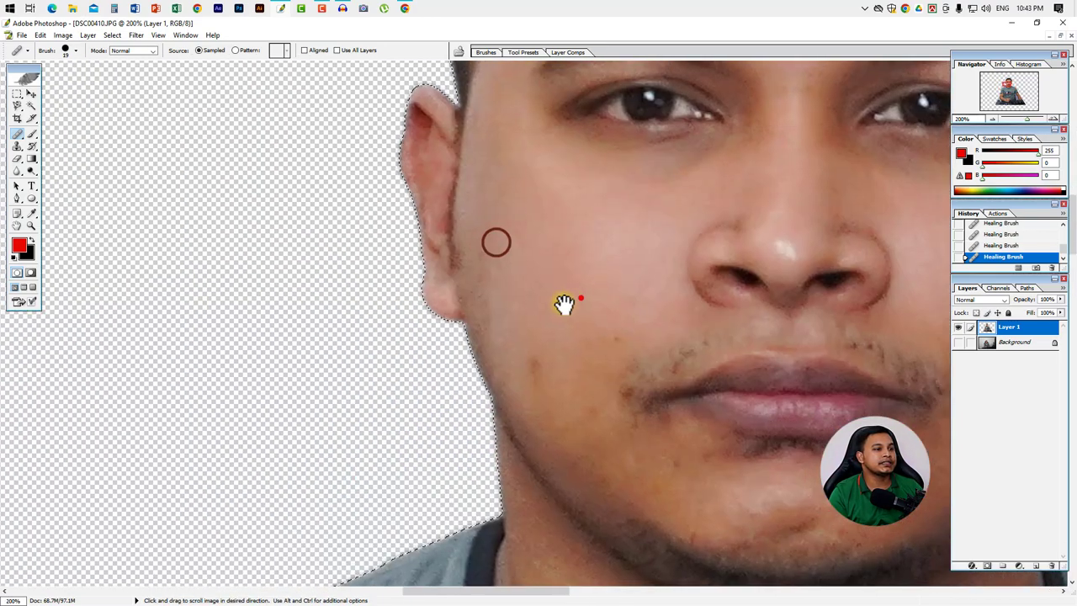
{"action": "left_click_drag", "start_coordinate": [564, 305], "coordinate": [298, 359]}
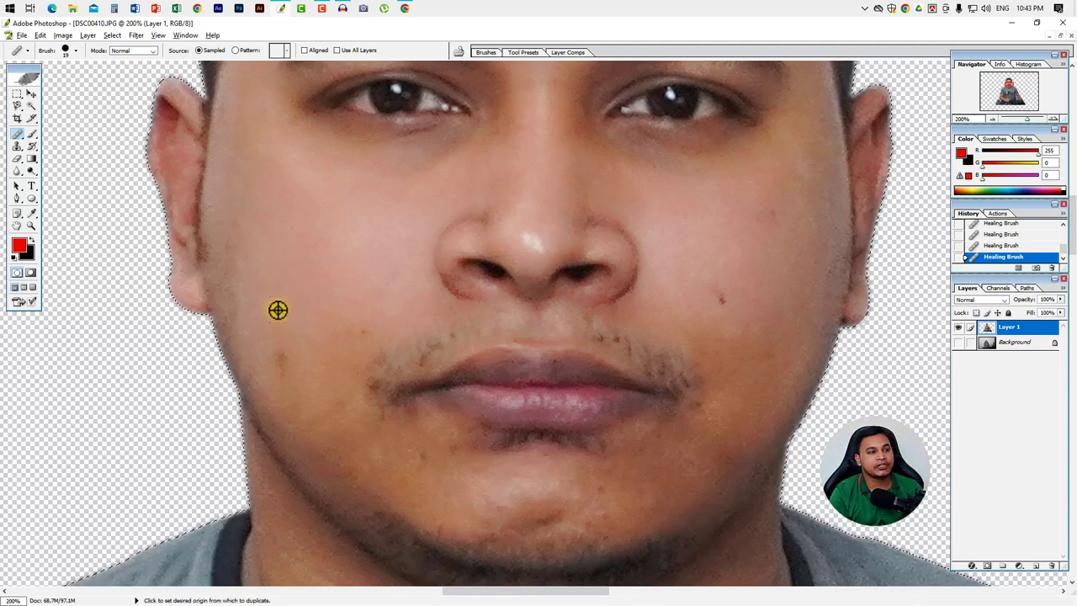
{"action": "left_click", "coordinate": [282, 319], "text": "alt"}
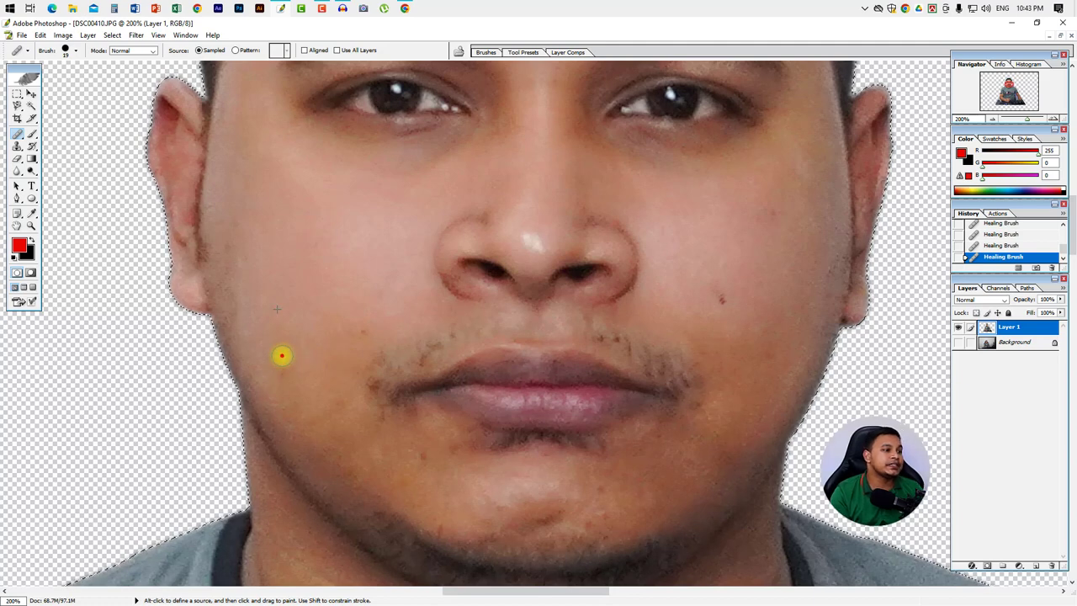
{"action": "left_click_drag", "start_coordinate": [282, 370], "coordinate": [311, 388]}
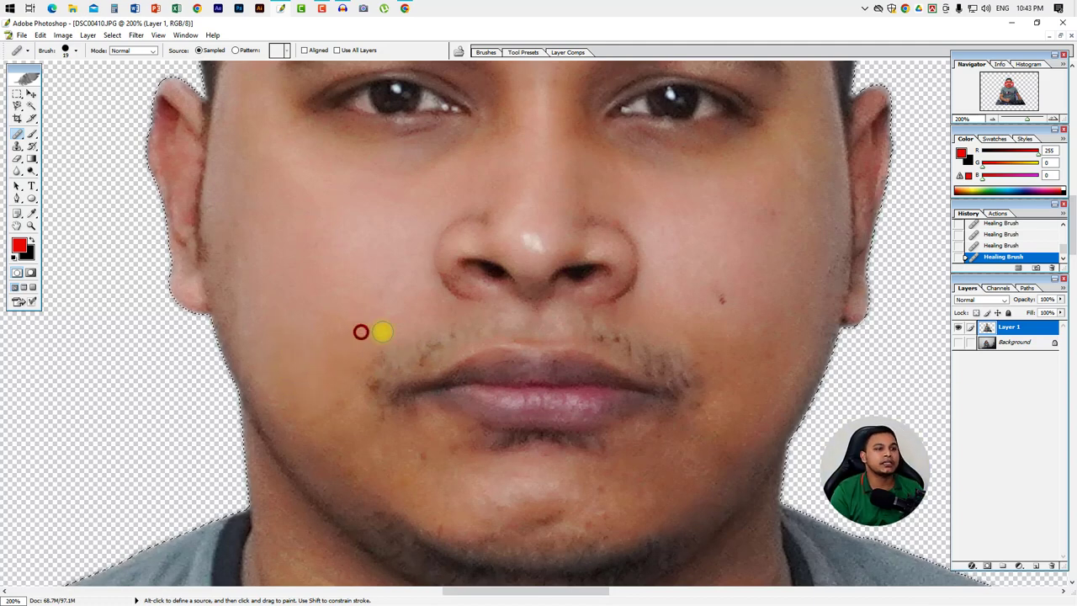
{"action": "left_click", "coordinate": [721, 299]}
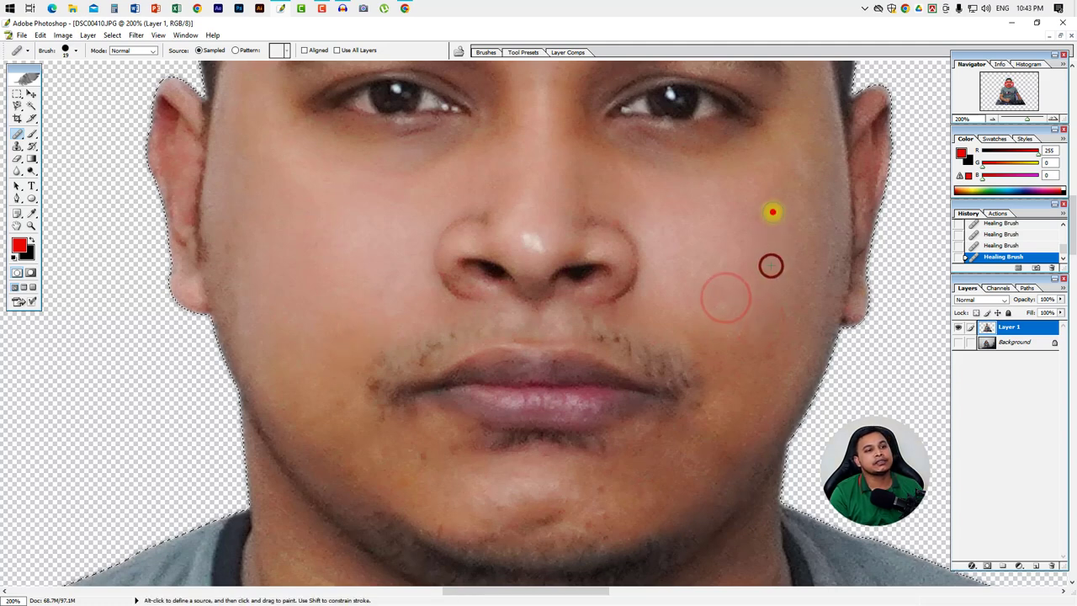
{"action": "left_click", "coordinate": [772, 212]}
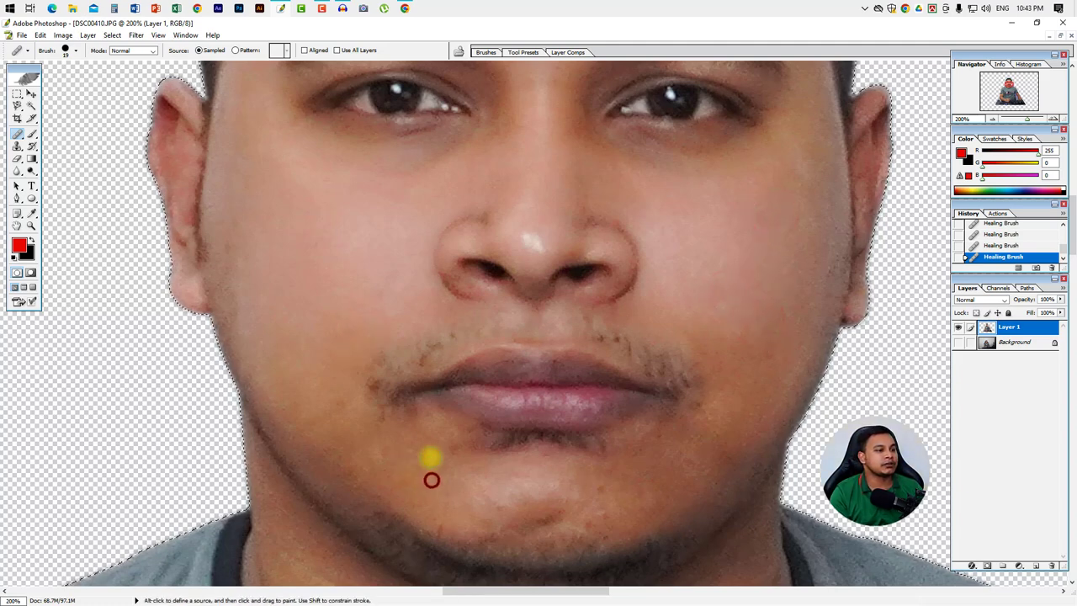
{"action": "left_click", "coordinate": [584, 487]}
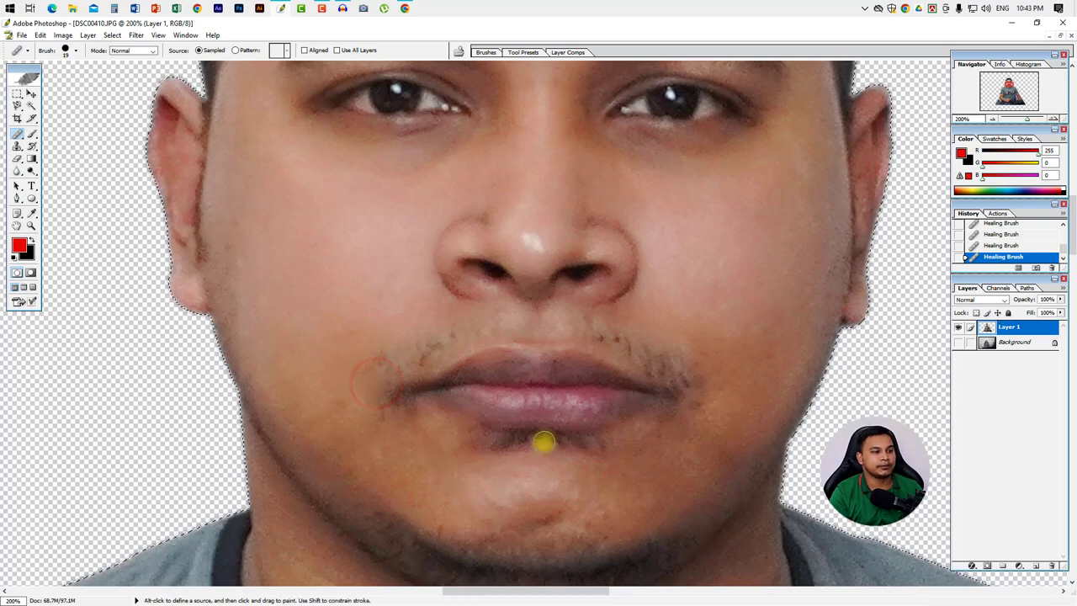
{"action": "left_click", "coordinate": [530, 402], "text": "alt"}
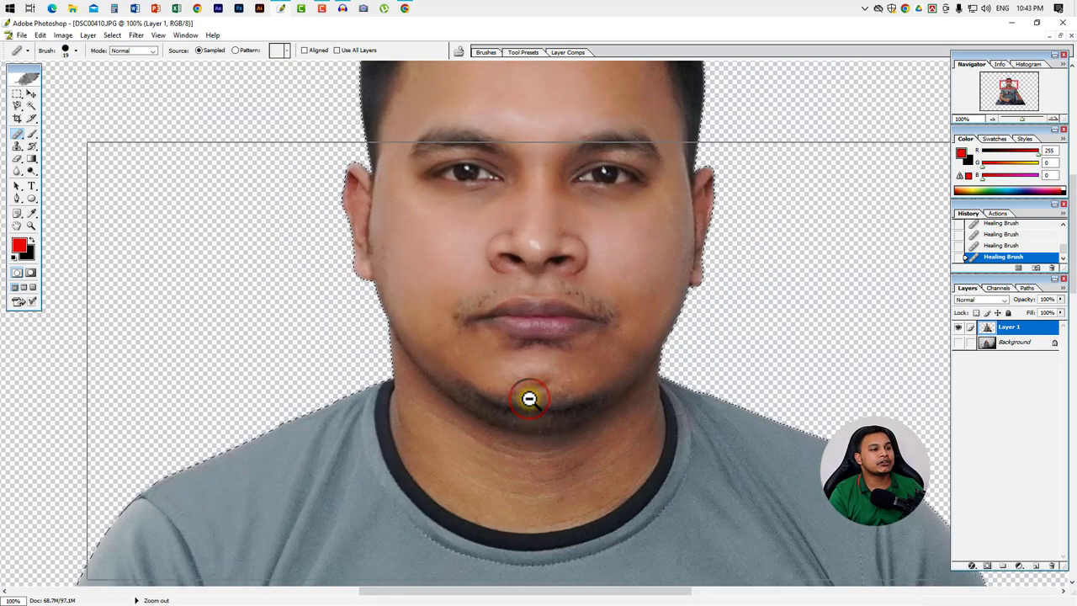
- Zoom out to review the face, heal a last left-cheek spot, and choose the 125-pixel Brush
{"action": "left_click", "coordinate": [528, 399], "text": "alt"}
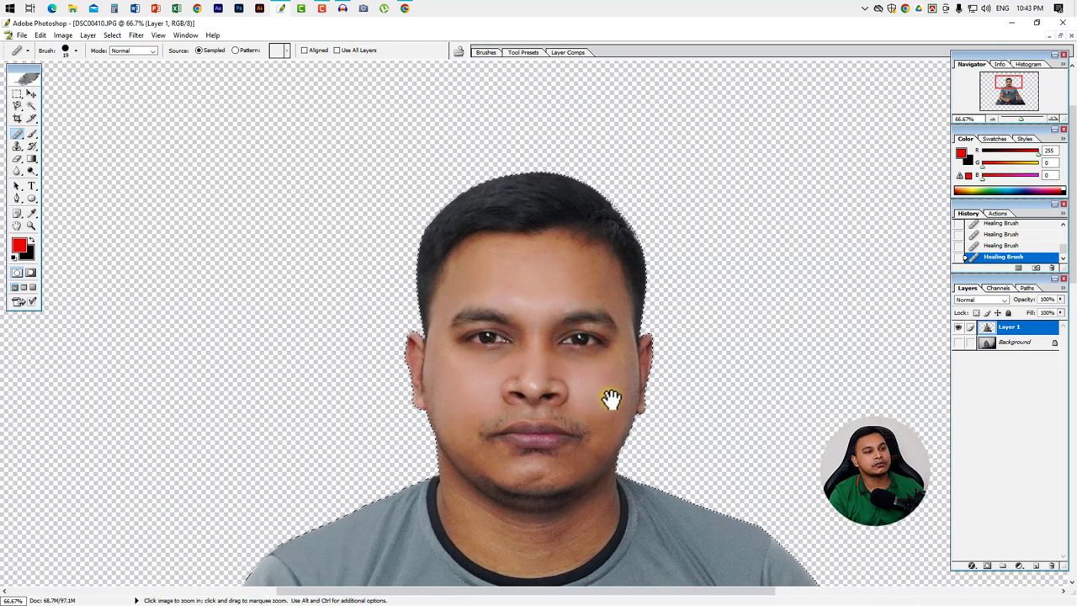
{"action": "left_click_drag", "start_coordinate": [577, 367], "coordinate": [552, 345]}
{"action": "left_click", "coordinate": [426, 335], "text": "alt"}
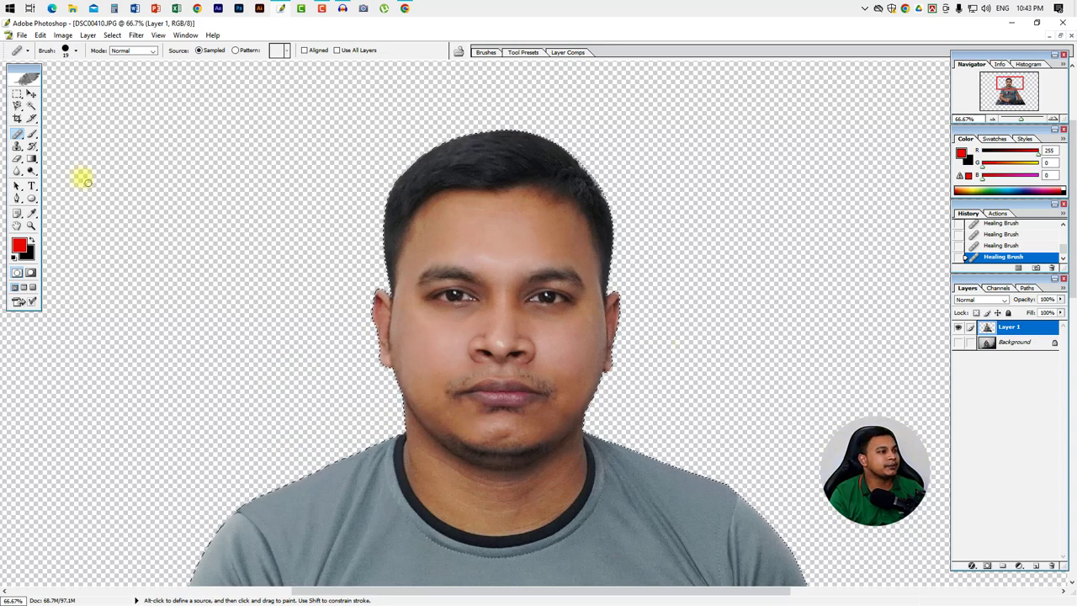
{"action": "left_click", "coordinate": [32, 136]}
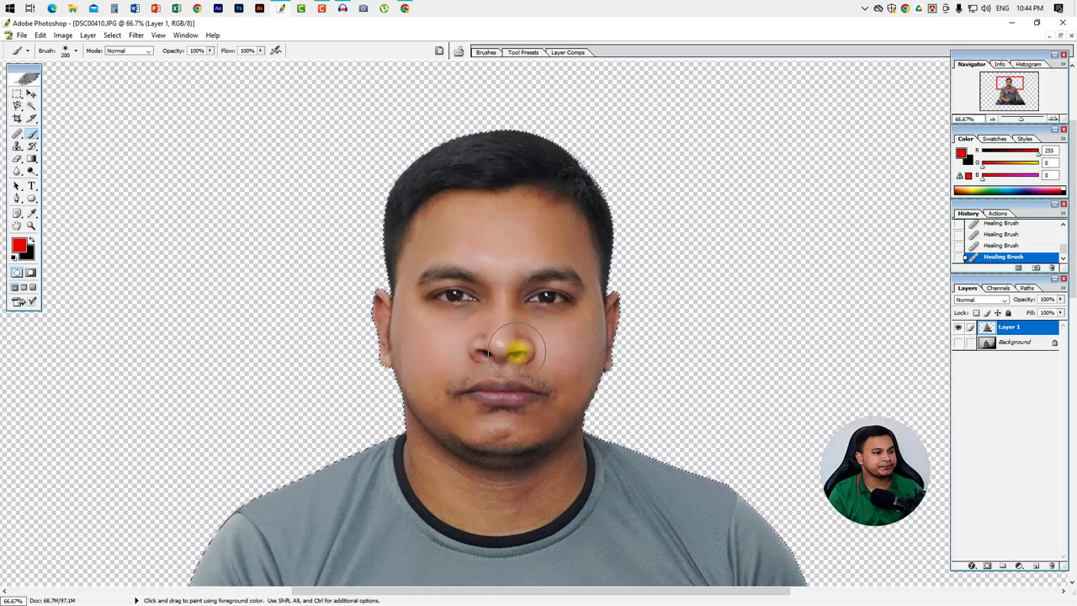
{"action": "left_click", "coordinate": [564, 224], "text": "ctrl"}
{"action": "left_click_drag", "start_coordinate": [481, 252], "coordinate": [488, 223]}
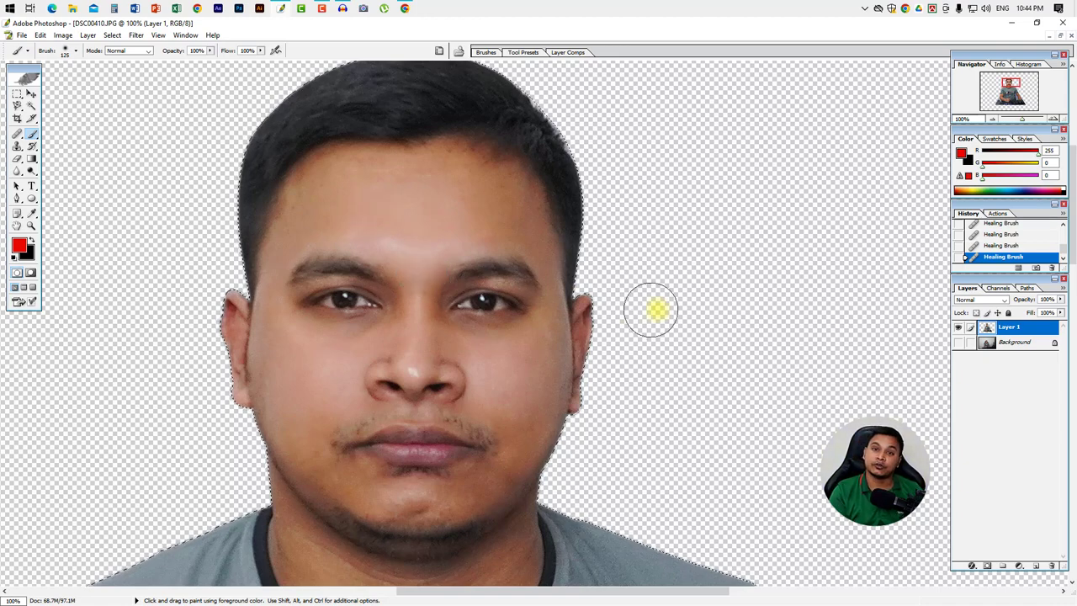
{"action": "key", "text": "ctrl+plus"}
{"action": "mouse_move", "coordinate": [570, 313]}
{"action": "left_mouse_down"}
{"action": "mouse_move", "coordinate": [819, 351]}
{"action": "mouse_move", "coordinate": [832, 324]}
{"action": "left_mouse_up"}
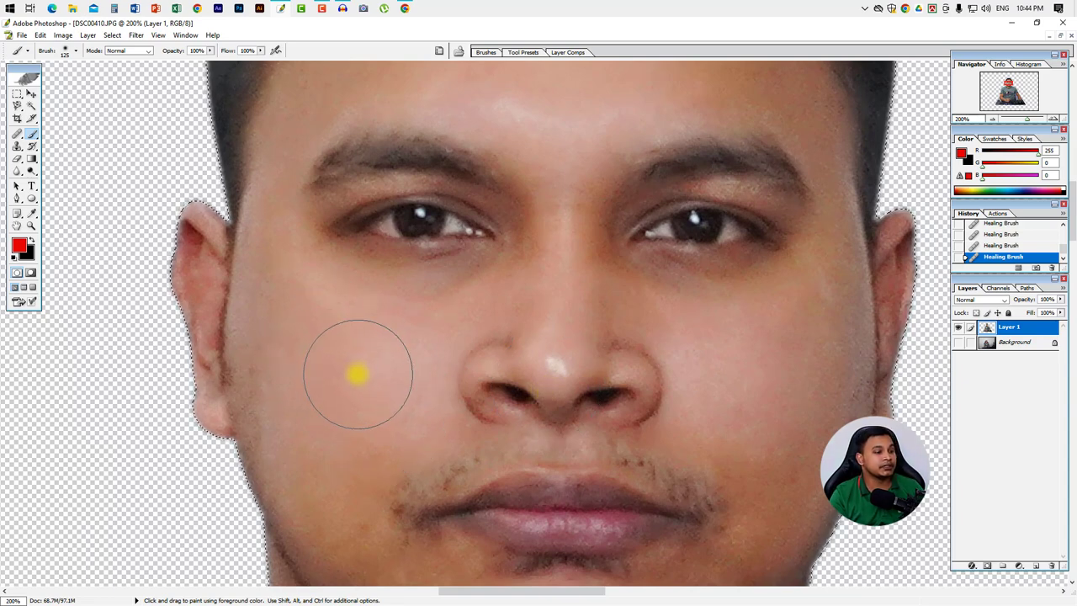
- Shrink the brush to 90, sample the cheek skin tone, and undo a stray stroke over the eye
{"action": "key", "text": "bracketleft"}
{"action": "key", "text": "bracketleft"}
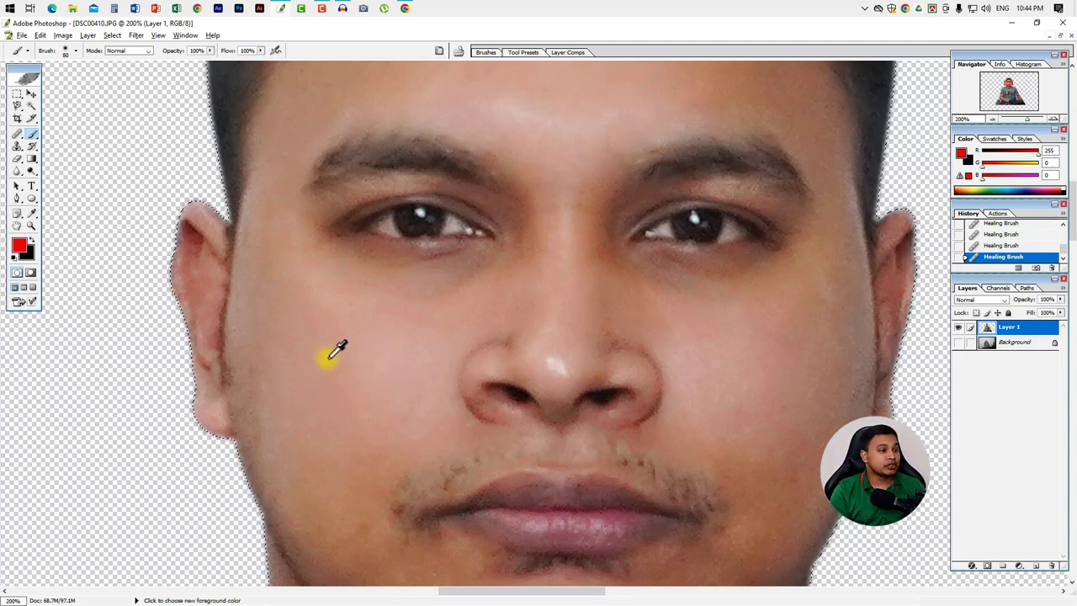
{"action": "left_click", "coordinate": [355, 386], "text": "alt"}
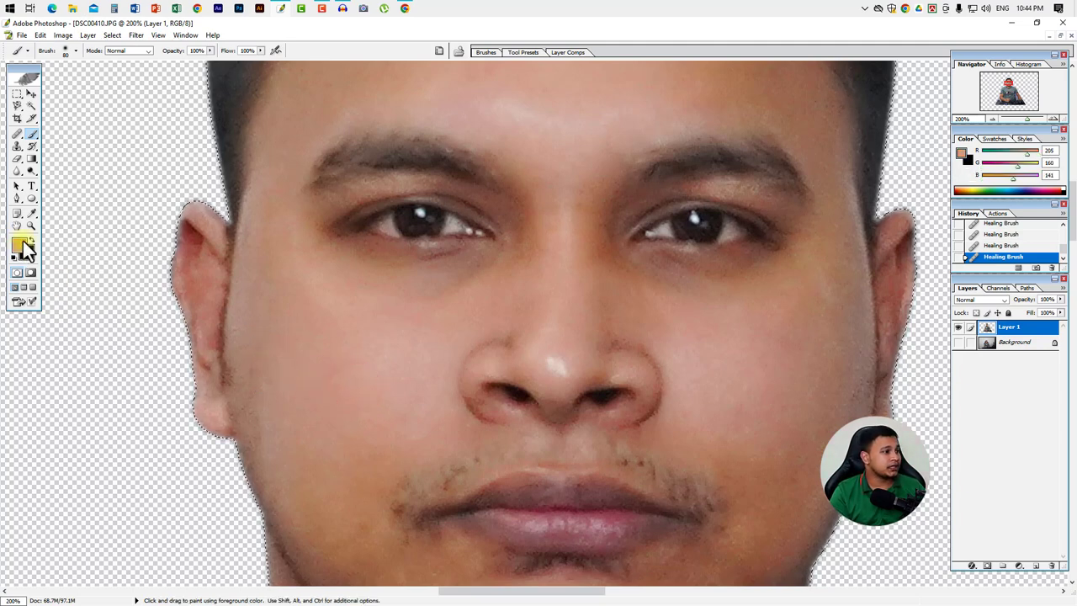
{"action": "left_click", "coordinate": [427, 407]}
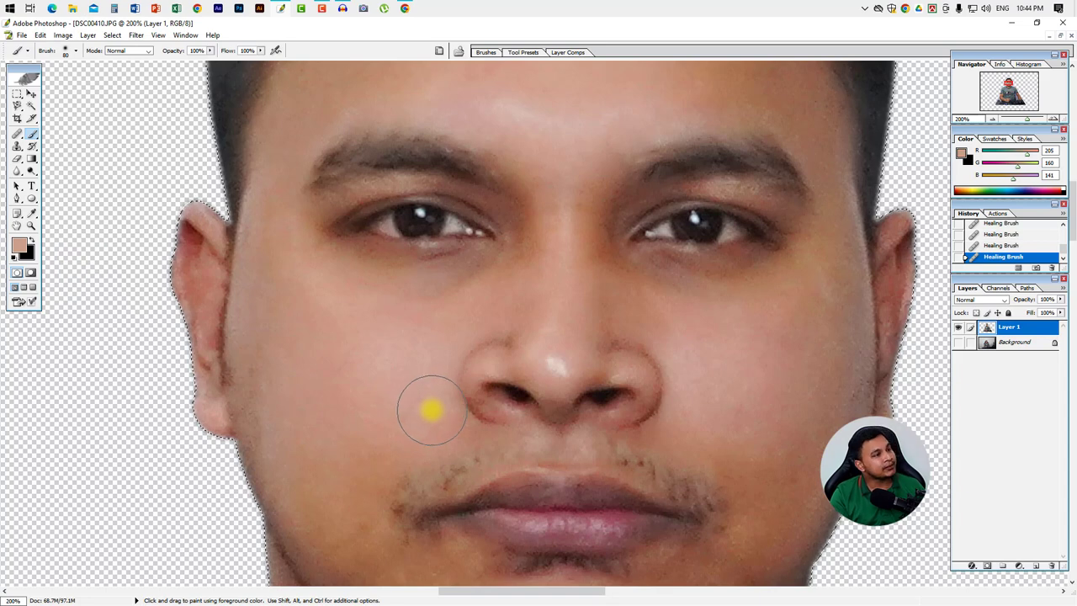
{"action": "left_click", "coordinate": [175, 75]}
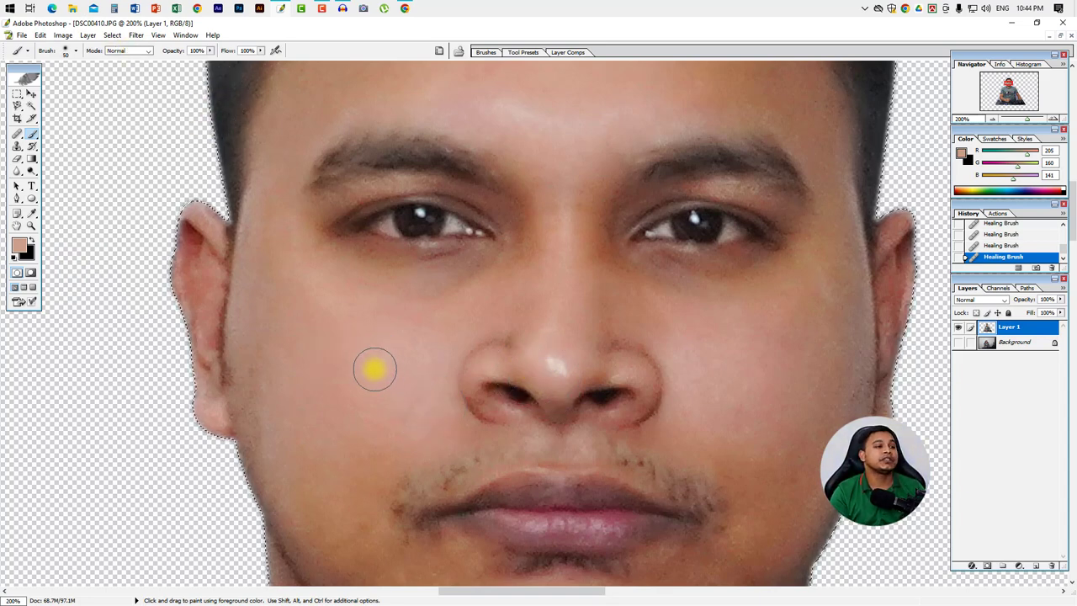
{"action": "left_click", "coordinate": [331, 403], "text": "alt"}
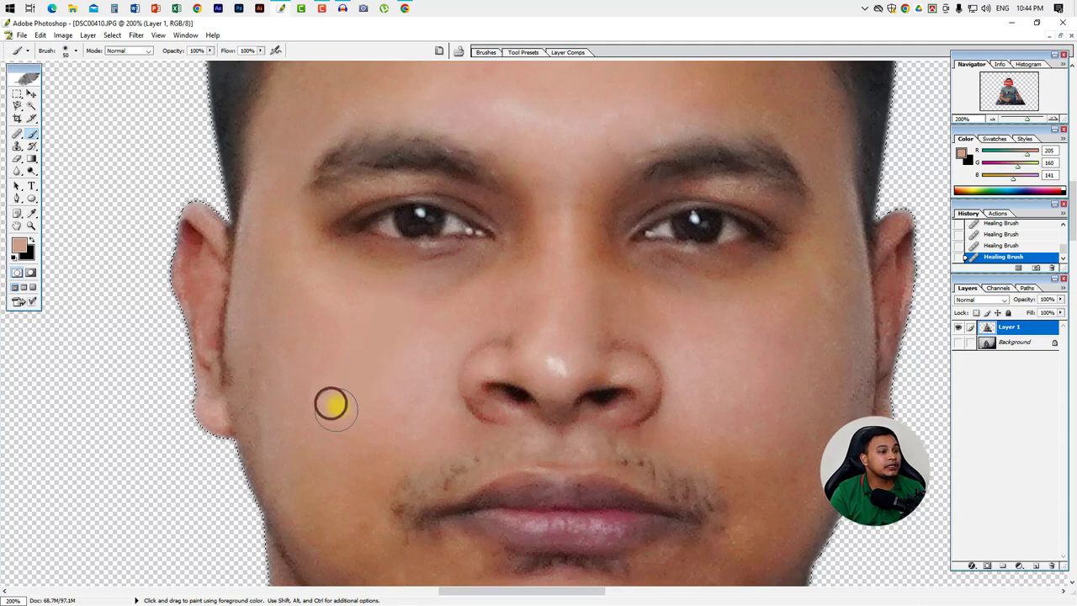
{"action": "left_click", "coordinate": [416, 217]}
{"action": "left_click_drag", "start_coordinate": [416, 217], "coordinate": [470, 273]}
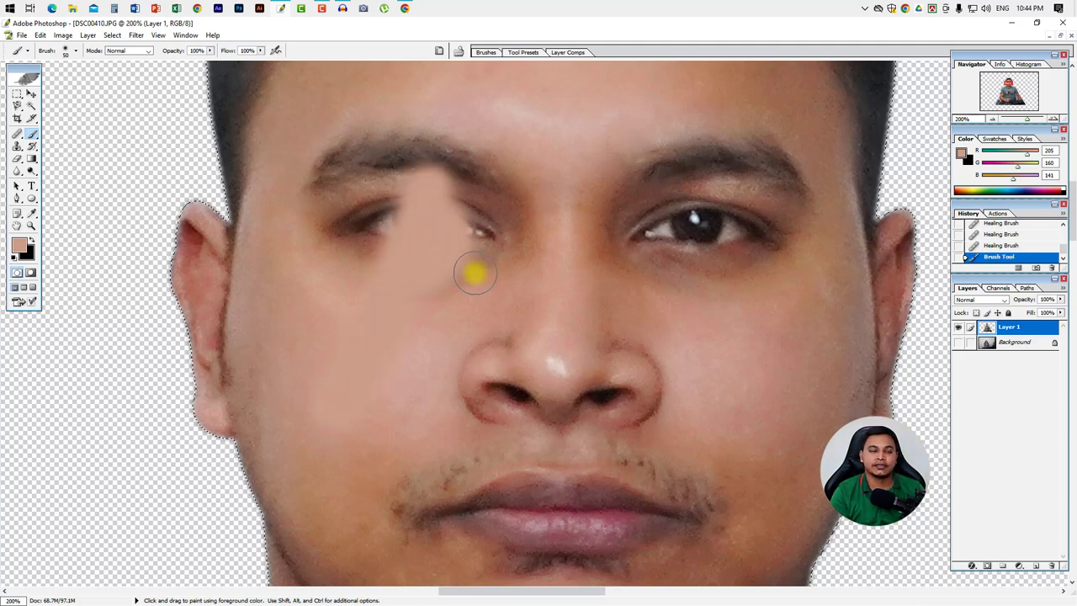
{"action": "key", "text": "ctrl+z"}
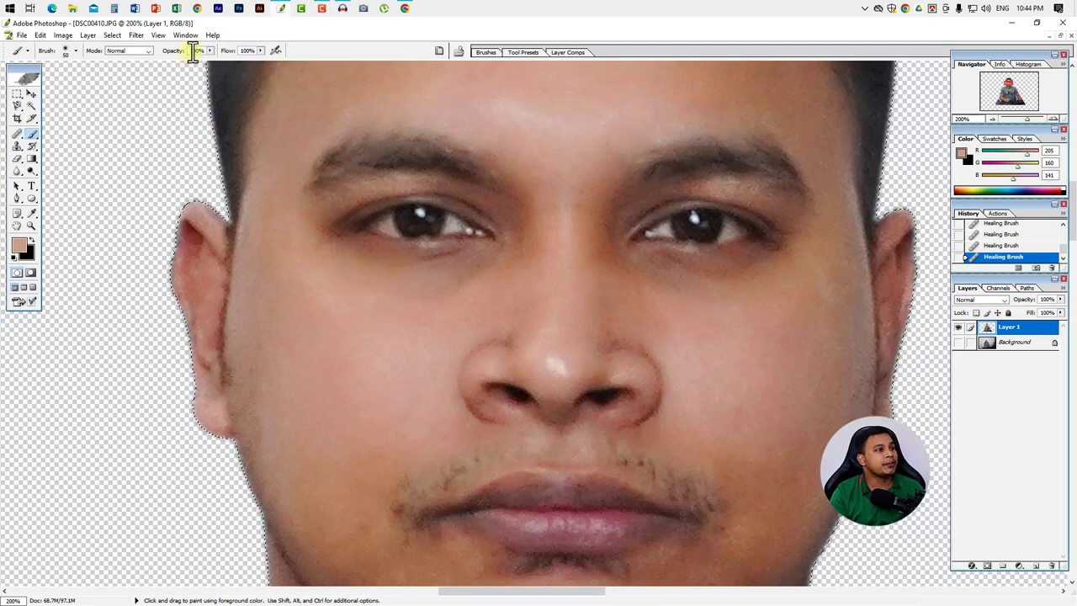
- Set brush opacity to 17% and paint faint skin tone across the forehead
{"action": "type", "text": "17"}
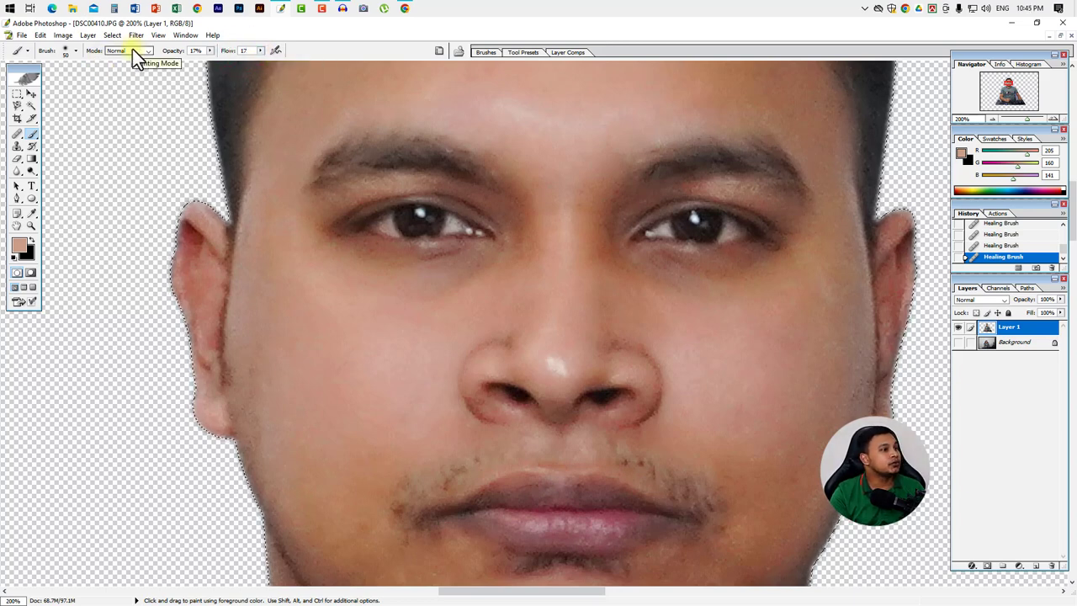
{"action": "left_click", "coordinate": [399, 320], "text": "alt"}
{"action": "mouse_move", "coordinate": [483, 286]}
{"action": "left_mouse_down"}
{"action": "mouse_move", "coordinate": [483, 214]}
{"action": "mouse_move", "coordinate": [502, 243]}
{"action": "mouse_move", "coordinate": [512, 227]}
{"action": "mouse_move", "coordinate": [418, 219]}
{"action": "mouse_move", "coordinate": [345, 241]}
{"action": "mouse_move", "coordinate": [324, 277]}
{"action": "mouse_move", "coordinate": [409, 289]}
{"action": "left_mouse_up"}
{"action": "left_click", "coordinate": [502, 243]}
- Dab faint skin tone over the forehead, right cheek and around both eyes
{"action": "left_click", "coordinate": [490, 224]}
{"action": "left_click", "coordinate": [501, 204]}
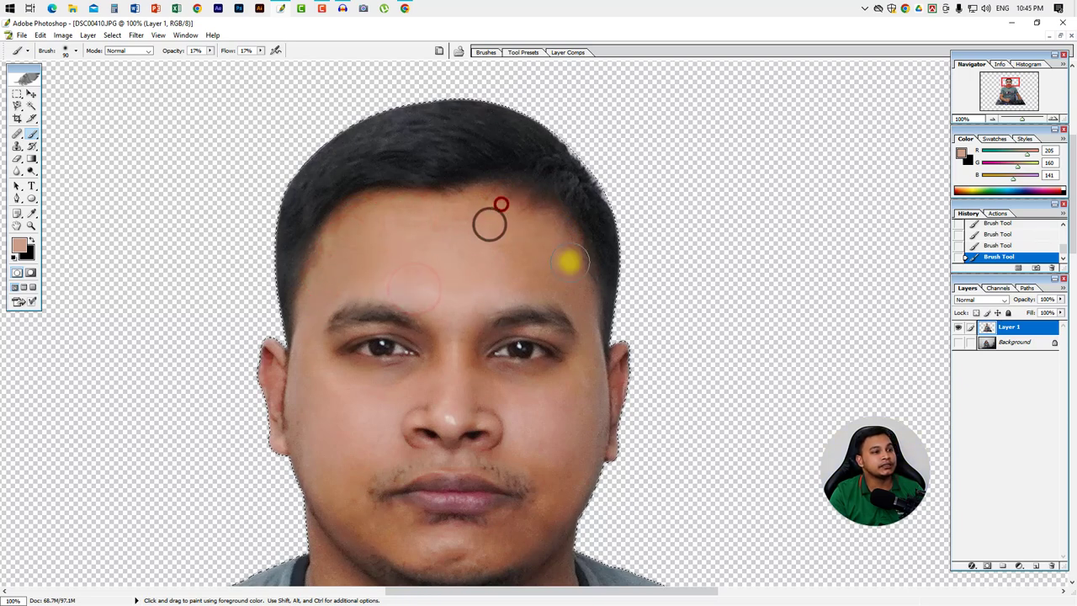
{"action": "left_click", "coordinate": [514, 259]}
{"action": "left_click", "coordinate": [586, 300]}
{"action": "left_click", "coordinate": [592, 373]}
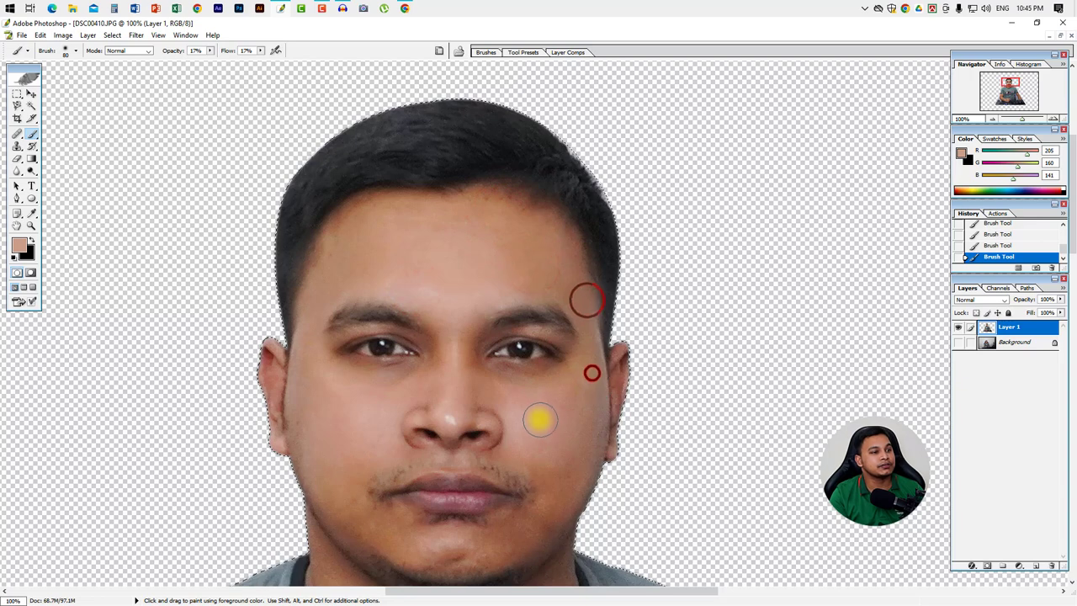
{"action": "left_click", "coordinate": [549, 391]}
{"action": "left_click", "coordinate": [505, 377]}
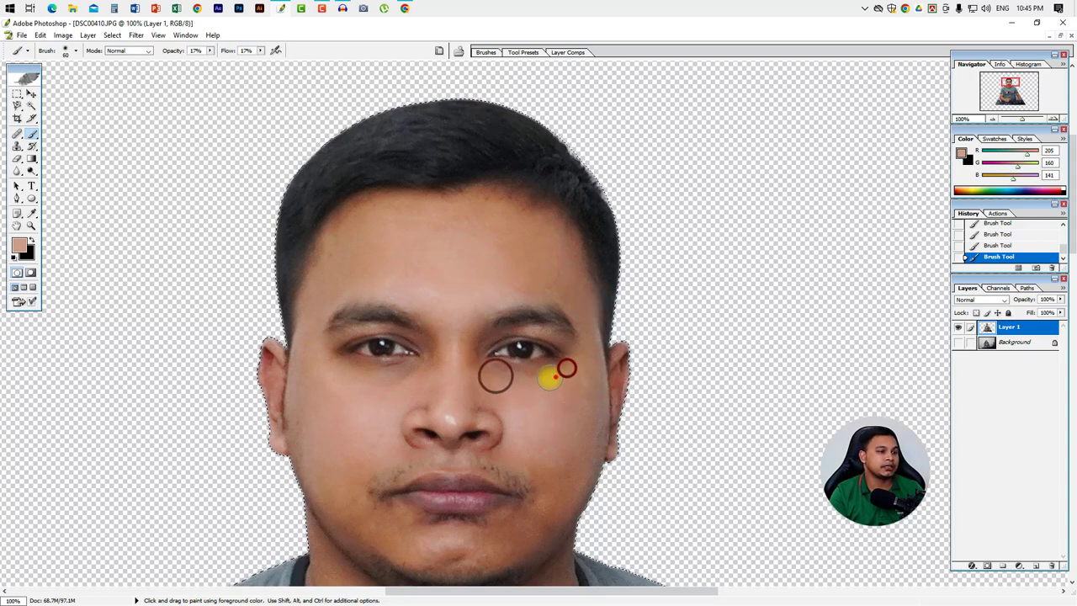
{"action": "left_click", "coordinate": [556, 376]}
{"action": "left_click", "coordinate": [471, 356]}
{"action": "left_click", "coordinate": [541, 325]}
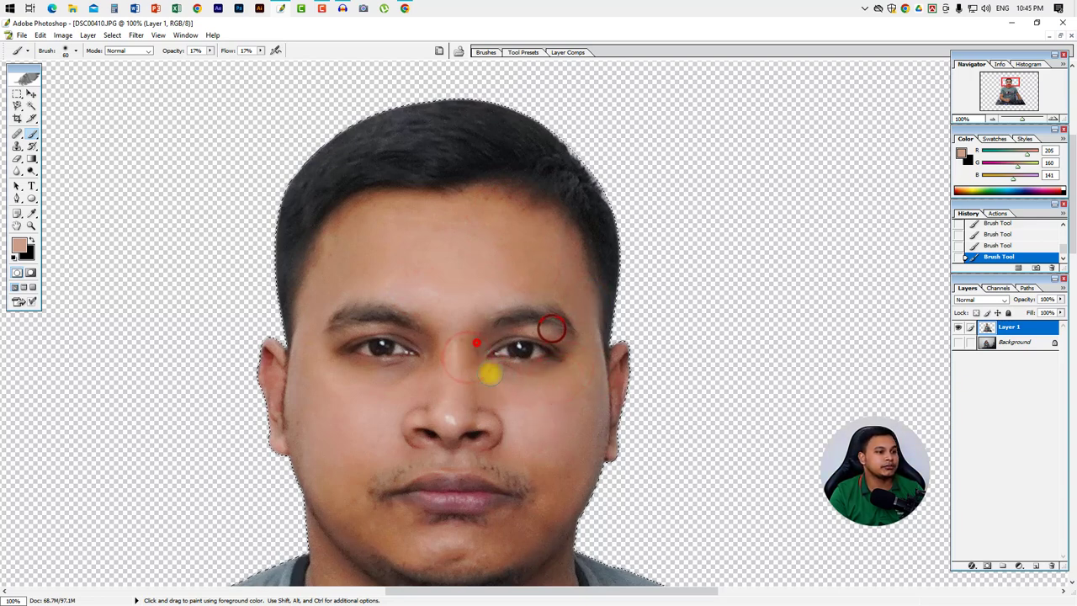
{"action": "left_click", "coordinate": [557, 372]}
{"action": "left_click", "coordinate": [401, 365]}
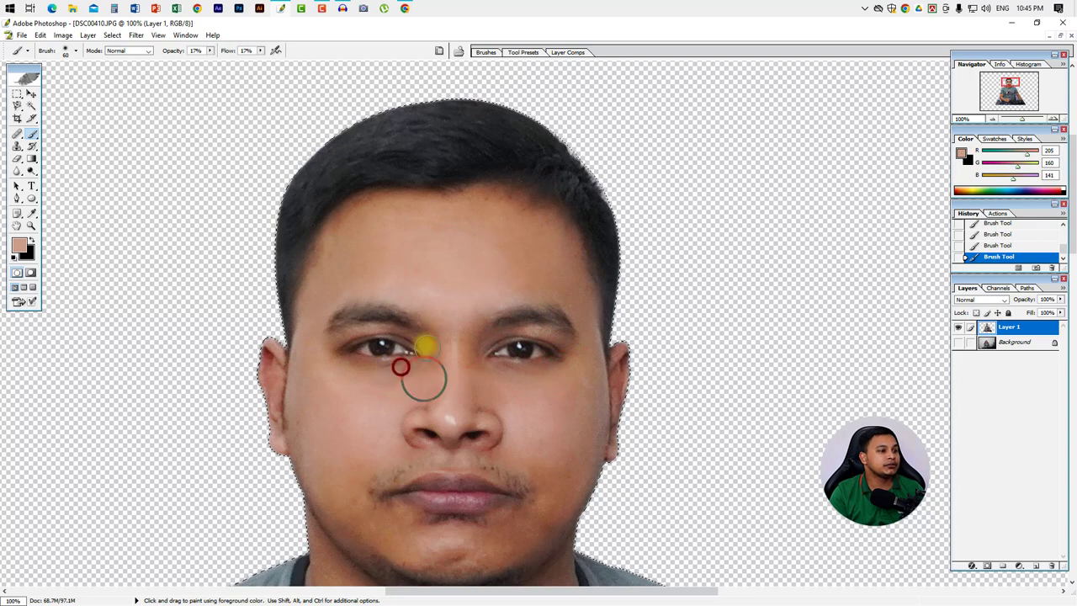
{"action": "left_click", "coordinate": [314, 351]}
{"action": "left_click", "coordinate": [359, 365]}
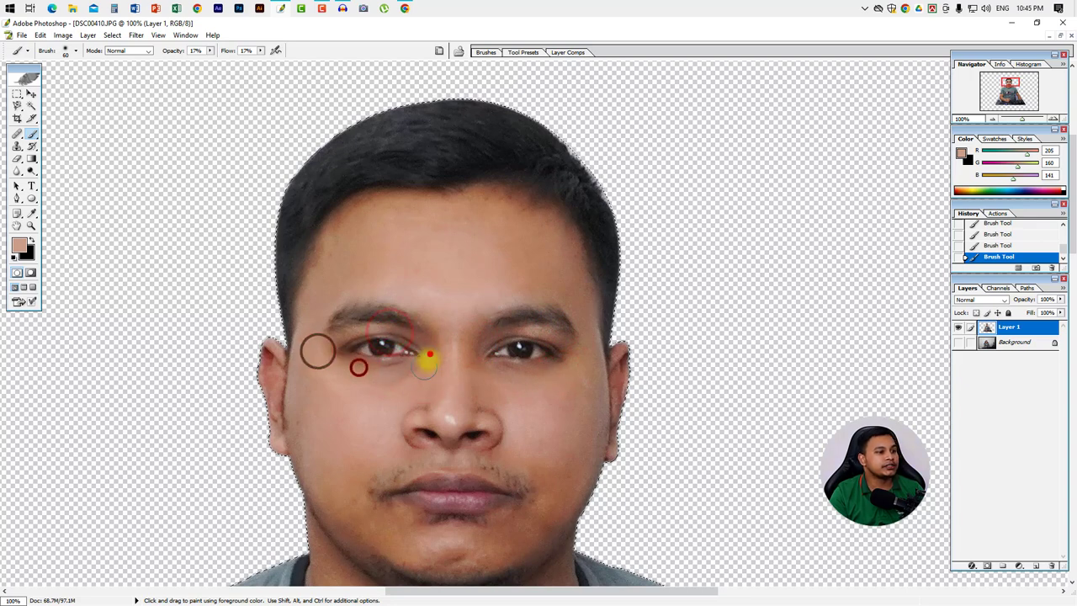
- Enlarge the brush to 100 and soften the skin beside the nose, mouth corners and upper lip
{"action": "scroll", "coordinate": [360, 368], "scroll_direction": "down", "scroll_amount": 2}
{"action": "left_click", "coordinate": [509, 322]}
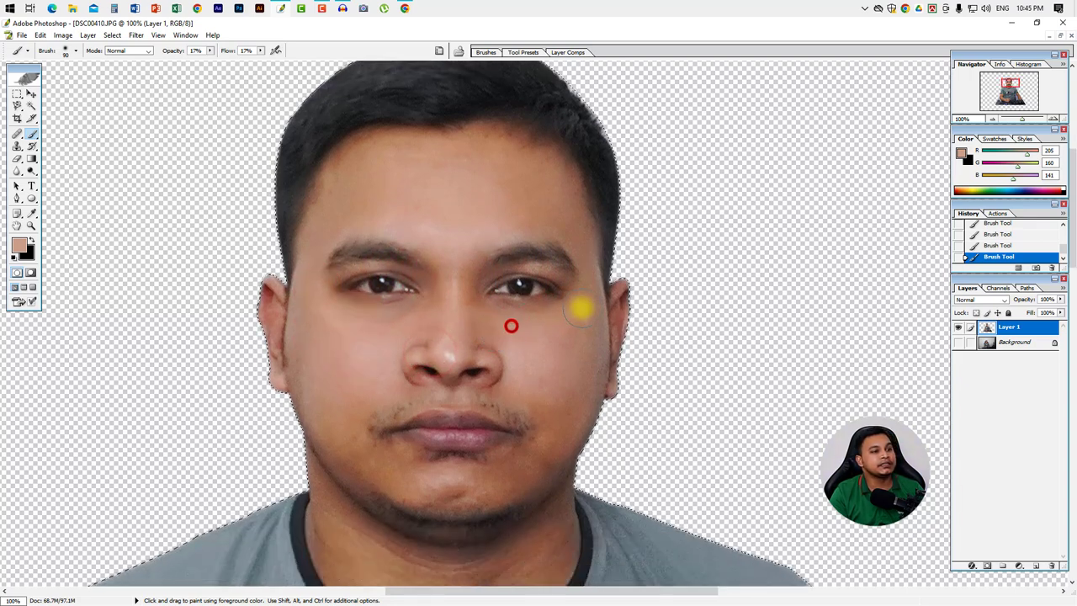
{"action": "key", "text": "bracketright"}
{"action": "key", "text": "bracketright"}
{"action": "key", "text": "bracketright"}
{"action": "left_click", "coordinate": [580, 404]}
{"action": "left_click", "coordinate": [533, 440]}
{"action": "left_click", "coordinate": [536, 416]}
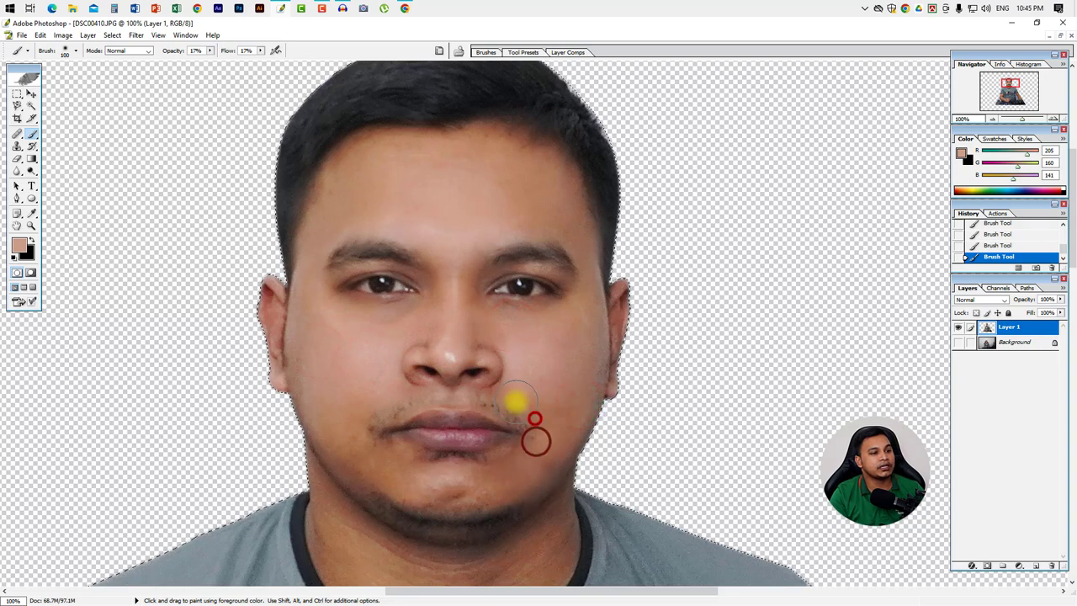
{"action": "left_click", "coordinate": [516, 402]}
{"action": "left_click", "coordinate": [579, 416]}
{"action": "left_click", "coordinate": [481, 382]}
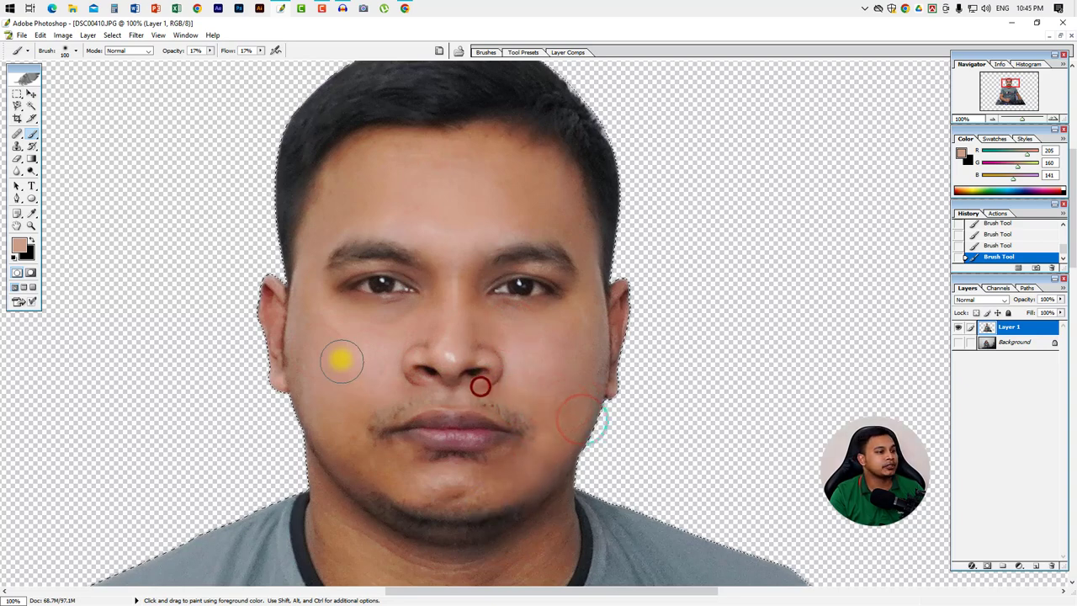
{"action": "left_click", "coordinate": [314, 303]}
- At brush size 125, soften the lower left cheek and lighten the chin
{"action": "key", "text": "bracketright"}
{"action": "left_click", "coordinate": [404, 310]}
{"action": "left_click", "coordinate": [365, 452]}
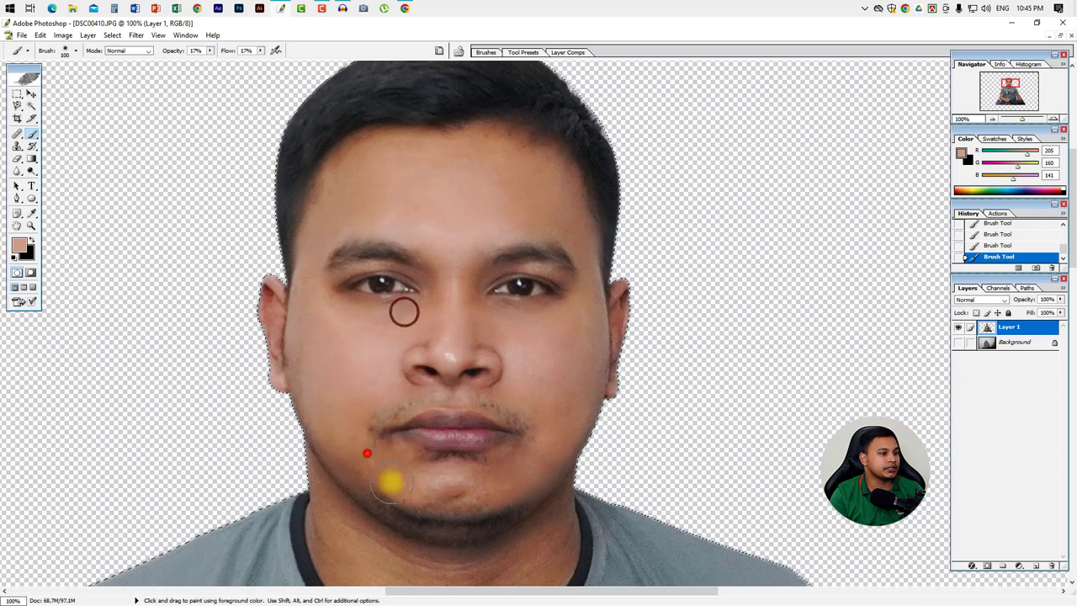
{"action": "left_click", "coordinate": [355, 444]}
{"action": "left_click", "coordinate": [392, 477]}
{"action": "left_click", "coordinate": [432, 483]}
{"action": "left_click", "coordinate": [478, 474]}
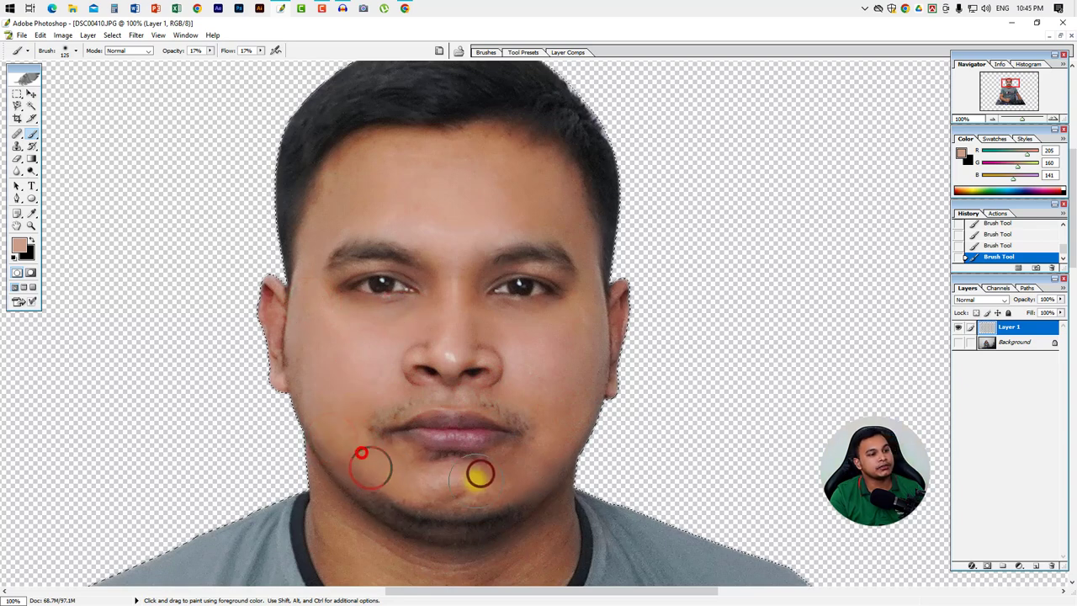
{"action": "left_click", "coordinate": [447, 481]}
{"action": "left_click", "coordinate": [339, 447]}
- At brush size 90, lighten the skin by the right mouth corner, right jaw and chin
{"action": "key", "text": "bracketleft"}
{"action": "key", "text": "bracketleft"}
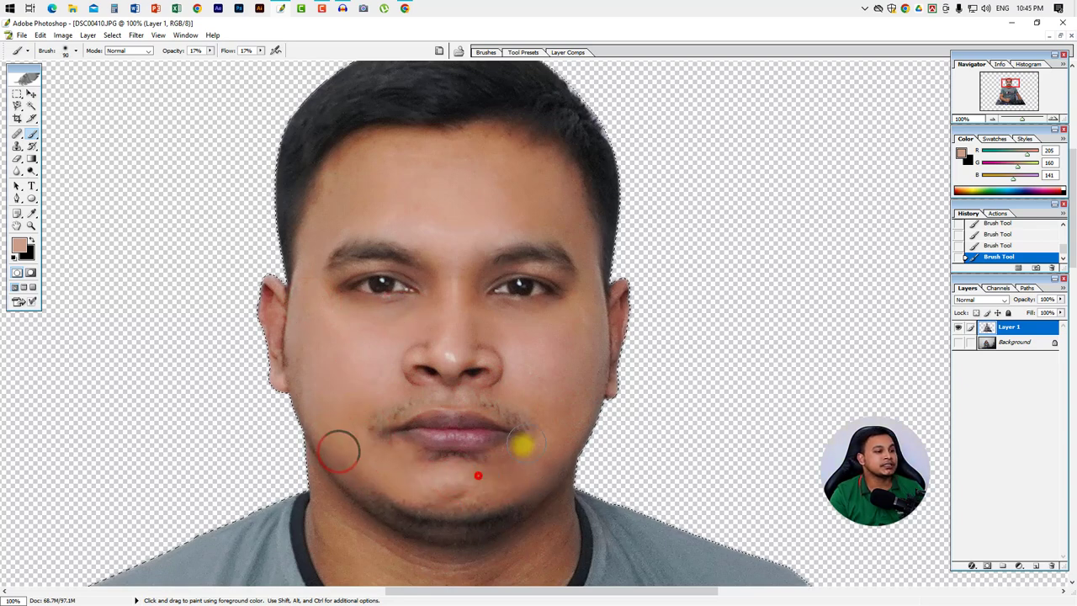
{"action": "left_click", "coordinate": [537, 448]}
{"action": "left_click", "coordinate": [508, 464]}
{"action": "left_click", "coordinate": [533, 409]}
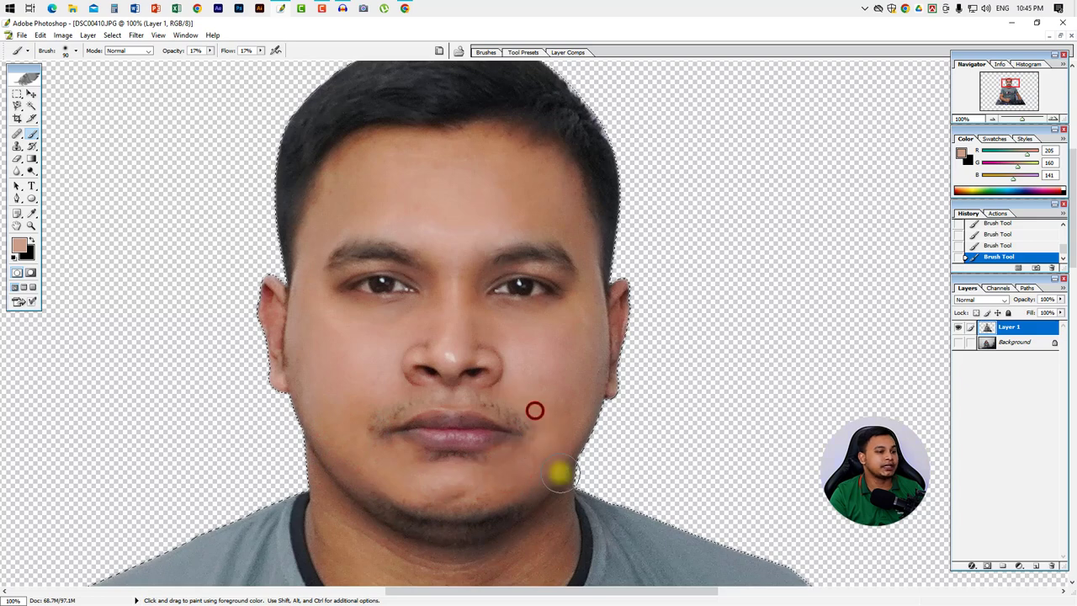
{"action": "left_click", "coordinate": [552, 478]}
{"action": "left_click", "coordinate": [497, 504]}
- Lighten both sides and the lower part of the neck using brush sizes 175 and 100
{"action": "scroll", "coordinate": [498, 392], "scroll_direction": "down", "scroll_amount": 2}
{"action": "scroll", "coordinate": [497, 392], "scroll_direction": "down", "scroll_amount": 2}
{"action": "key", "text": "bracketright"}
{"action": "key", "text": "bracketright"}
{"action": "key", "text": "bracketright"}
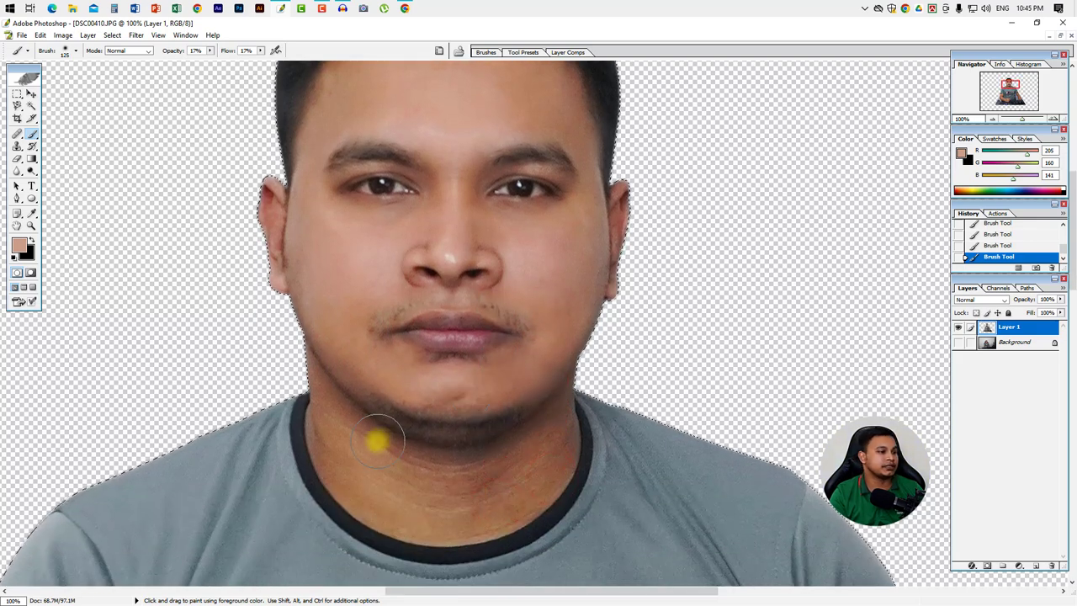
{"action": "left_click", "coordinate": [345, 437]}
{"action": "left_click", "coordinate": [551, 442]}
{"action": "left_click", "coordinate": [391, 493]}
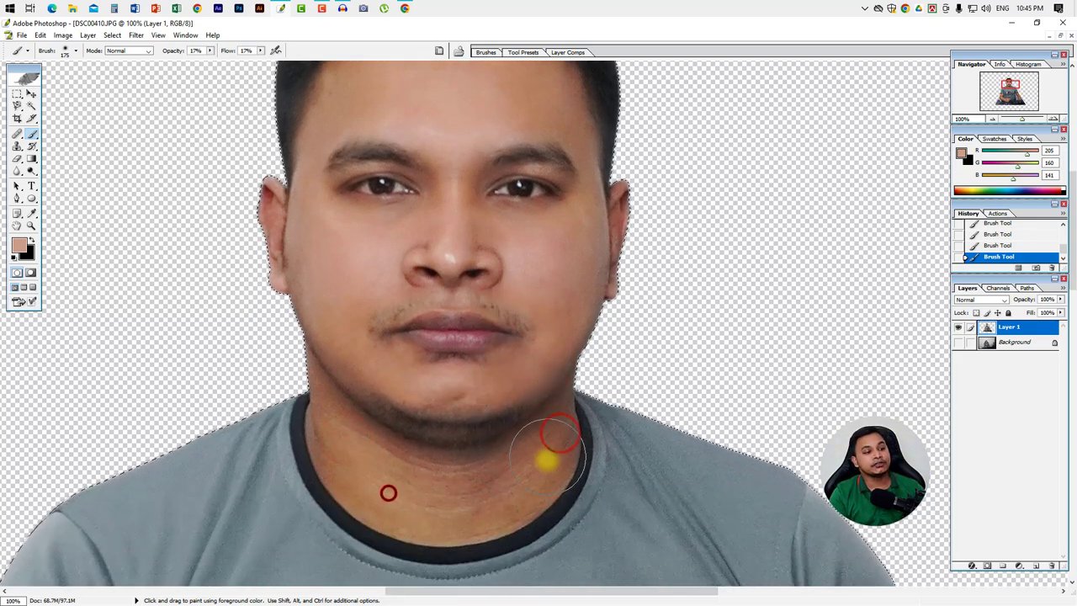
{"action": "key", "text": "bracketleft"}
{"action": "key", "text": "bracketleft"}
{"action": "key", "text": "bracketleft"}
{"action": "left_click", "coordinate": [440, 490]}
{"action": "left_click", "coordinate": [563, 428]}
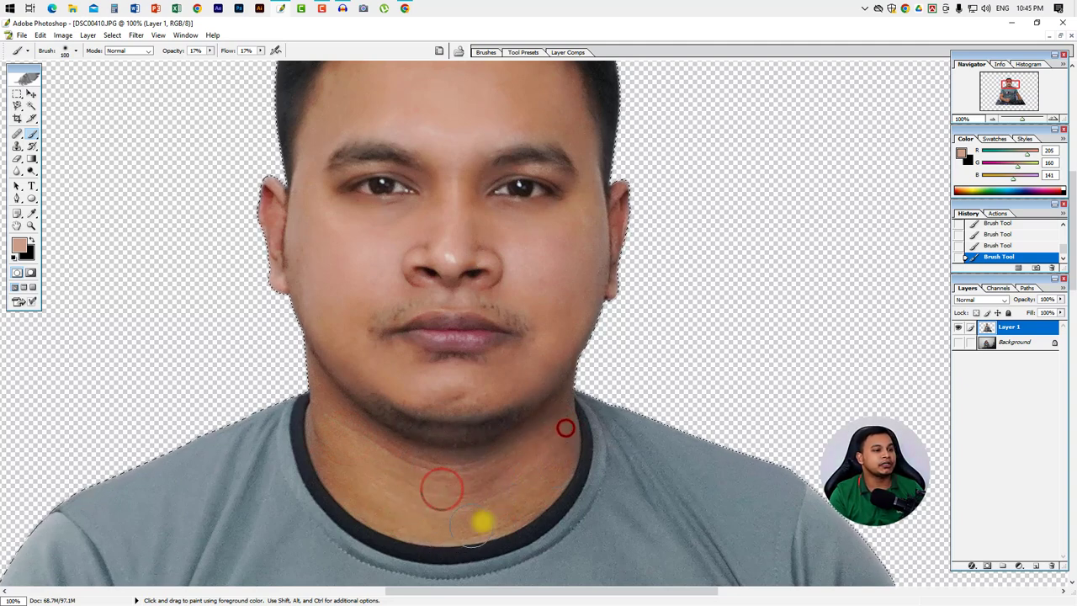
{"action": "left_click", "coordinate": [498, 517]}
{"action": "left_click", "coordinate": [319, 435]}
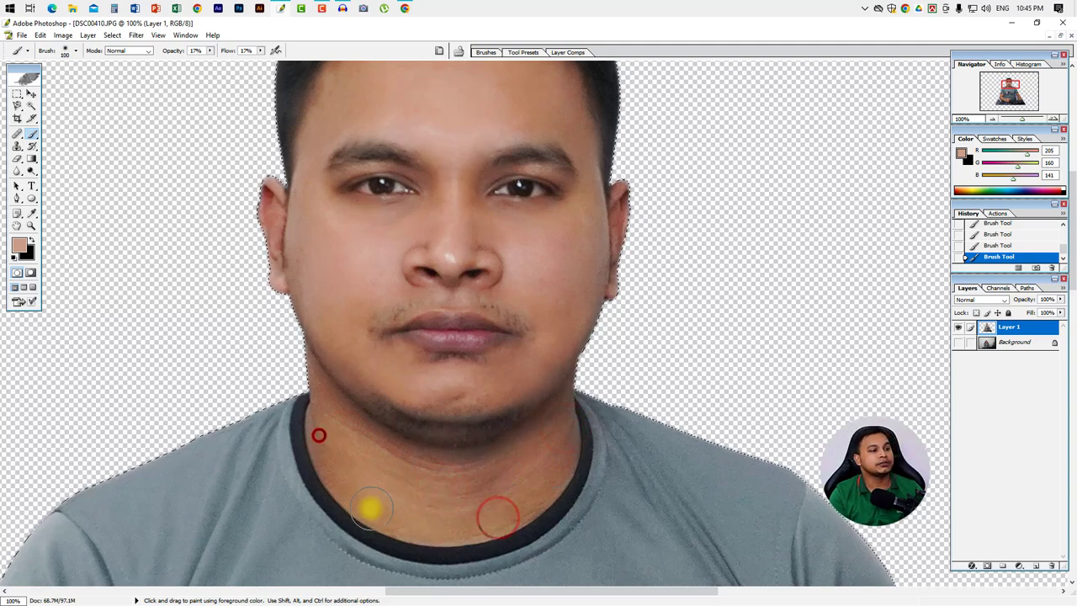
- At 50% zoom, touch up the cheek and under the right eye, then view at 33.3%
{"action": "left_click", "coordinate": [459, 465], "text": "ctrl+alt"}
{"action": "left_click", "coordinate": [460, 464], "text": "ctrl+alt"}
{"action": "left_click_drag", "start_coordinate": [630, 360], "coordinate": [625, 546]}
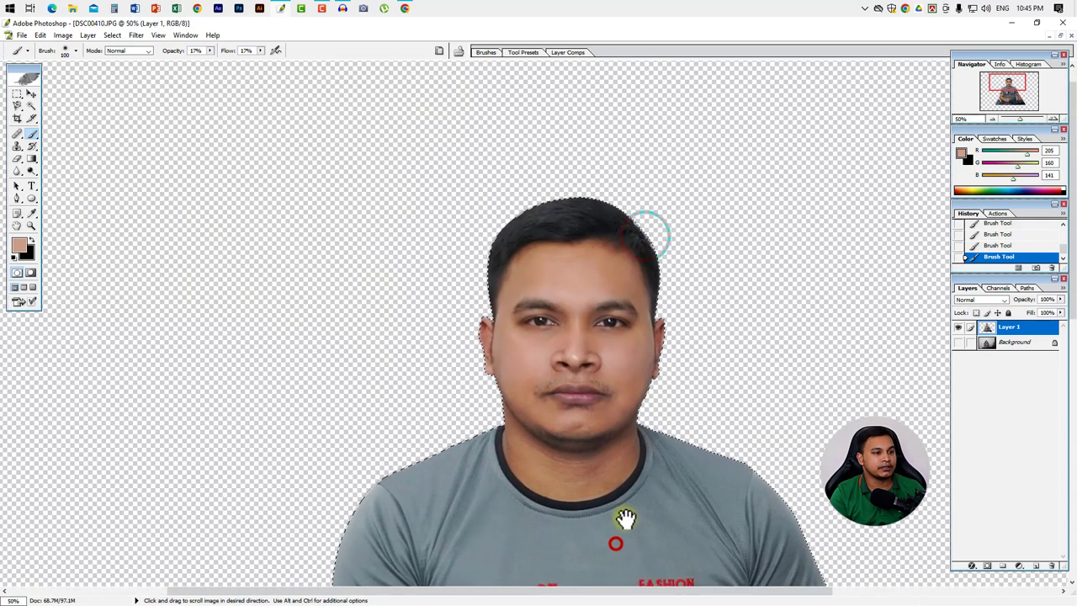
{"action": "left_click", "coordinate": [510, 343]}
{"action": "left_click", "coordinate": [547, 360]}
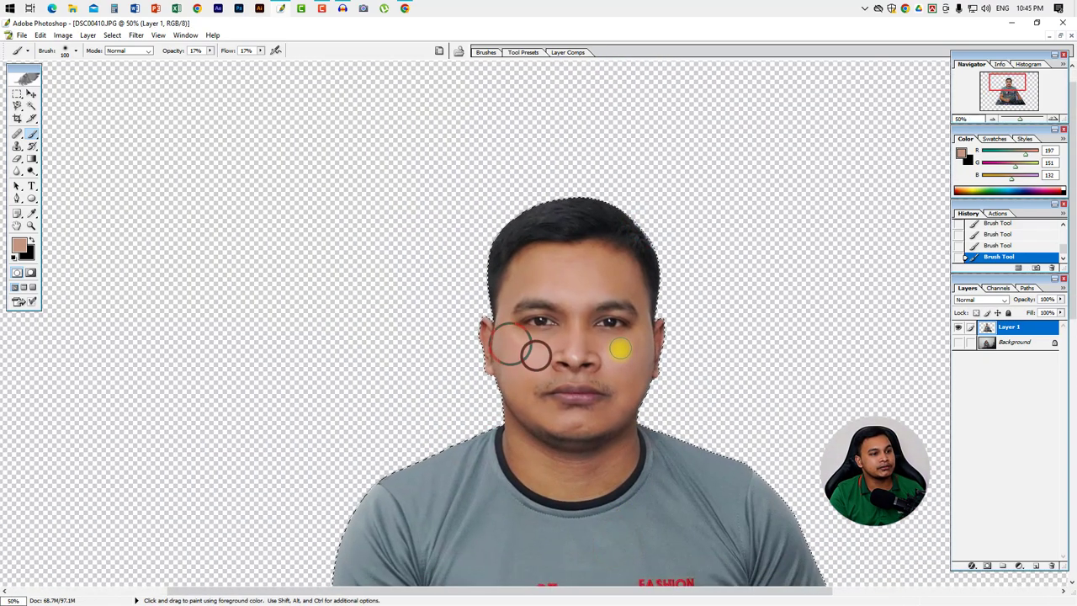
{"action": "left_click", "coordinate": [609, 352]}
{"action": "left_click", "coordinate": [625, 401], "text": "ctrl+alt"}
{"action": "left_click_drag", "start_coordinate": [625, 402], "coordinate": [623, 442]}
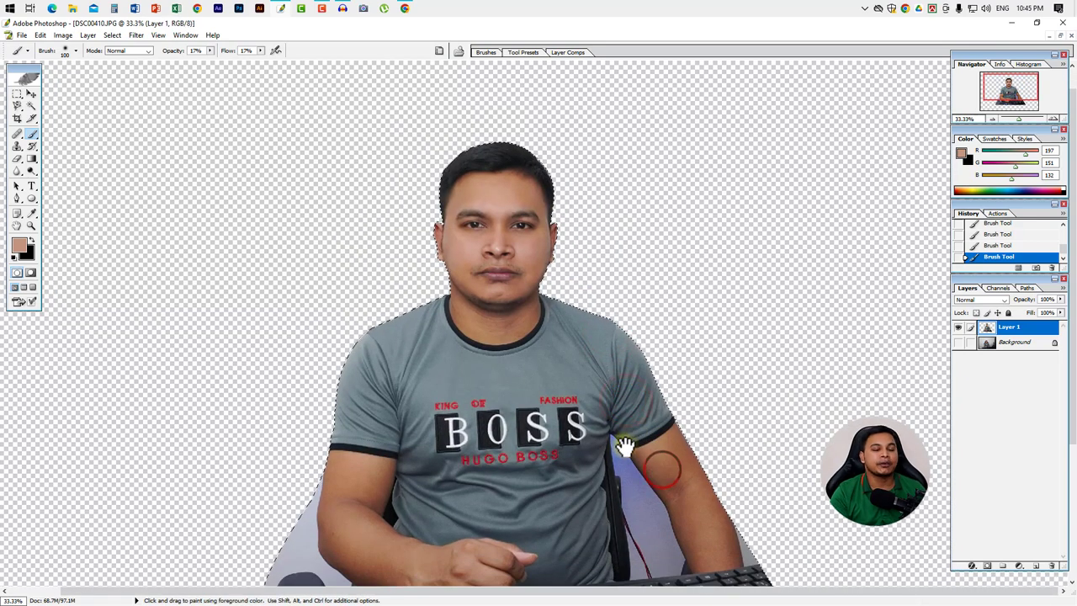
{"action": "key", "text": "ctrl+d"}
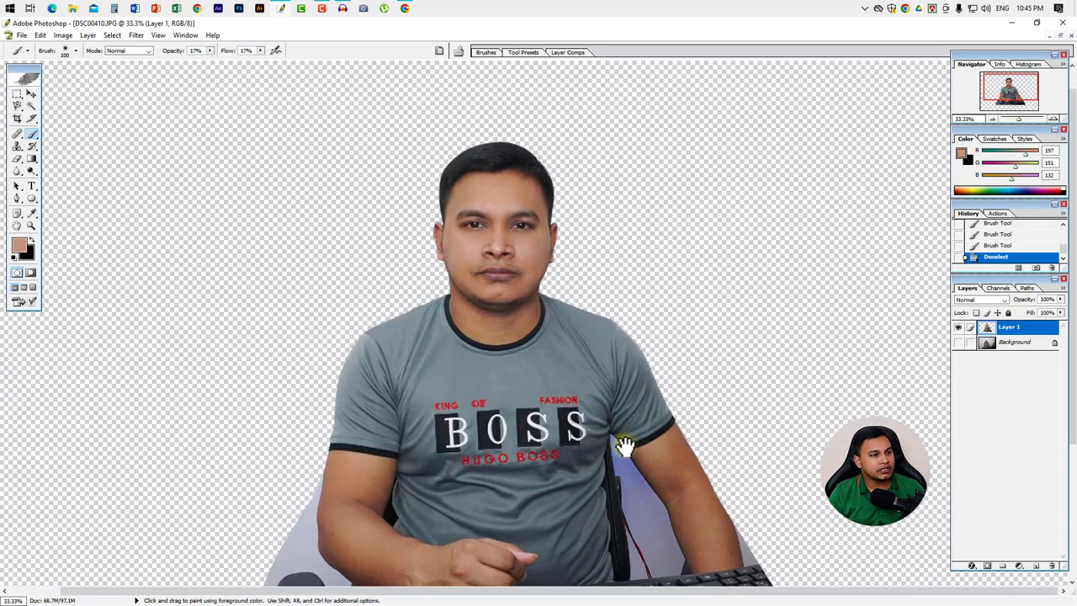
{"action": "left_click", "coordinate": [567, 278], "text": "ctrl+alt"}
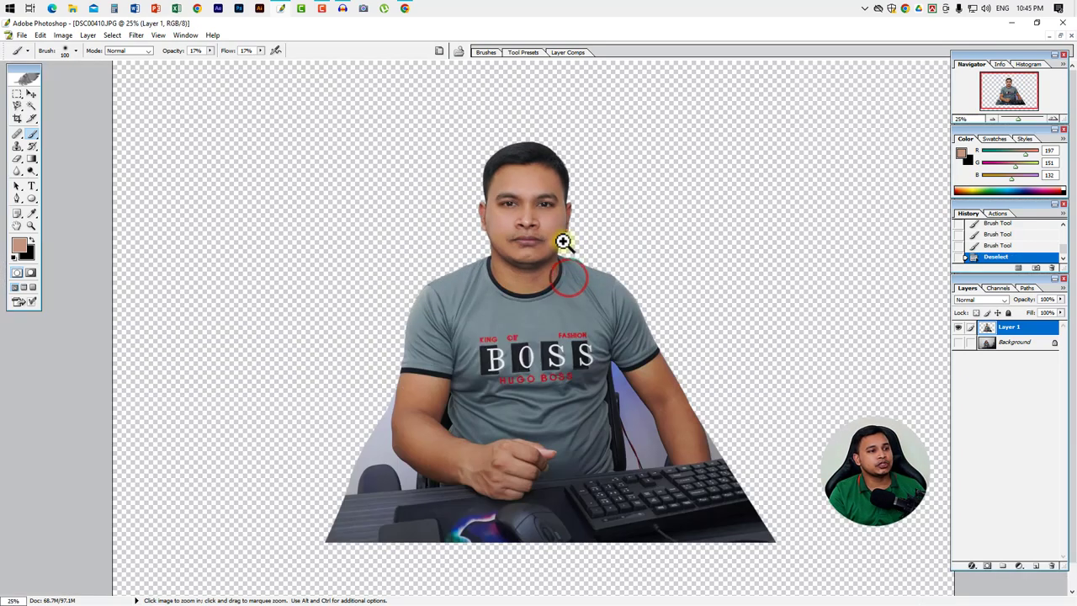
{"action": "left_click", "coordinate": [564, 241], "text": "ctrl"}
{"action": "left_click", "coordinate": [481, 217], "text": "ctrl"}
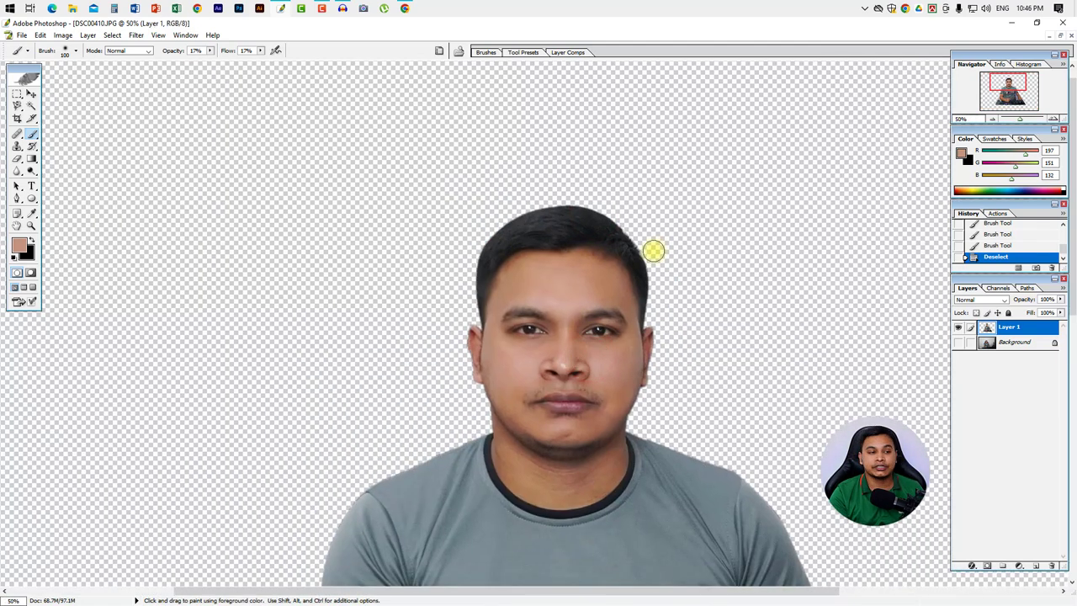
{"action": "left_click", "coordinate": [618, 269], "text": "ctrl"}
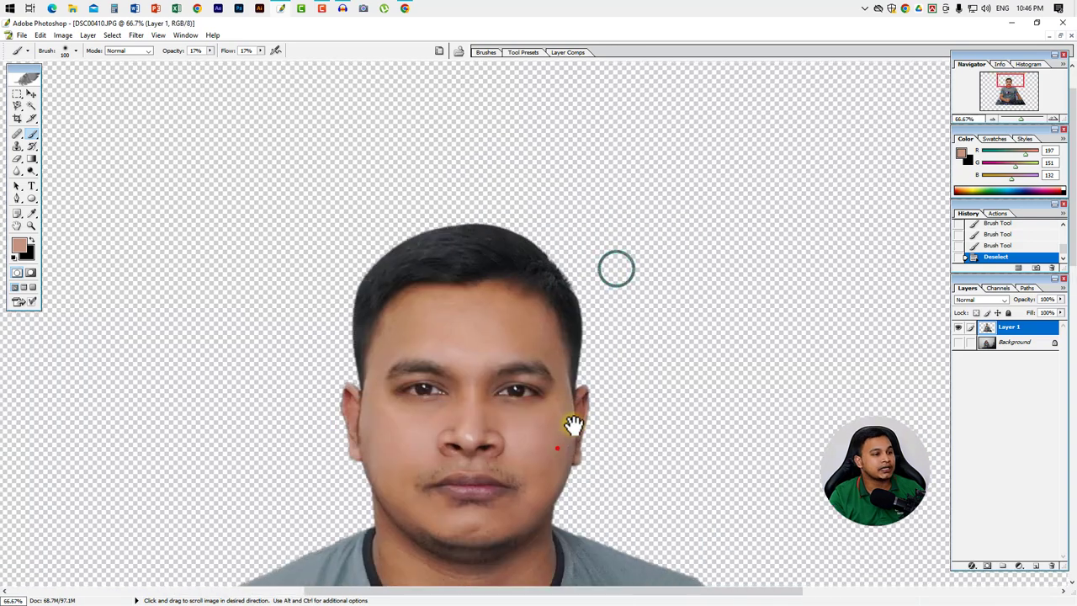
{"action": "left_click_drag", "start_coordinate": [572, 423], "coordinate": [648, 348]}
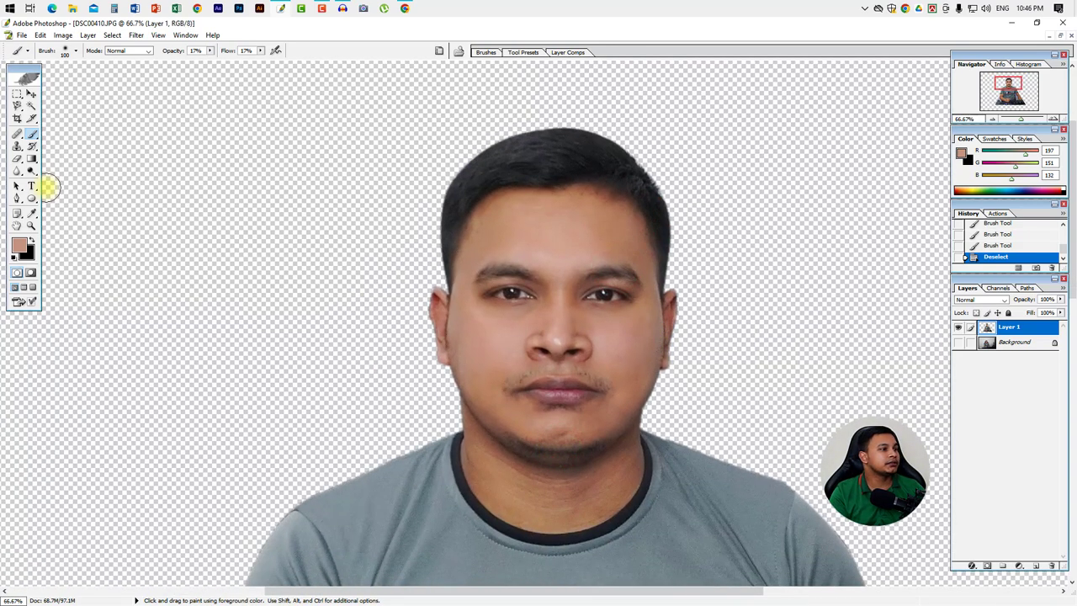
{"action": "left_click_drag", "start_coordinate": [31, 172], "coordinate": [95, 190]}
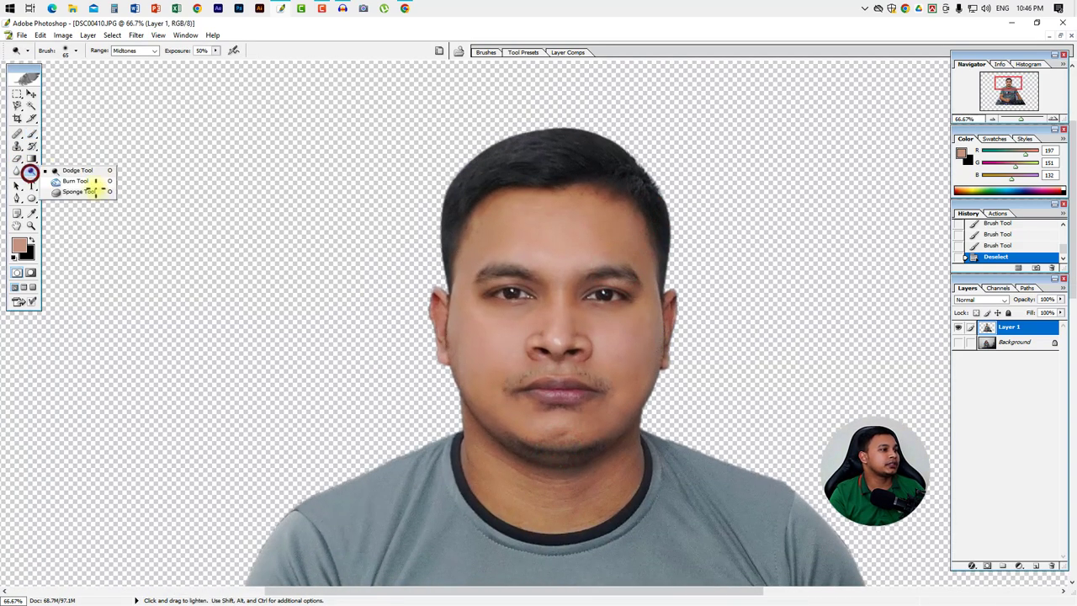
{"action": "left_click", "coordinate": [73, 180]}
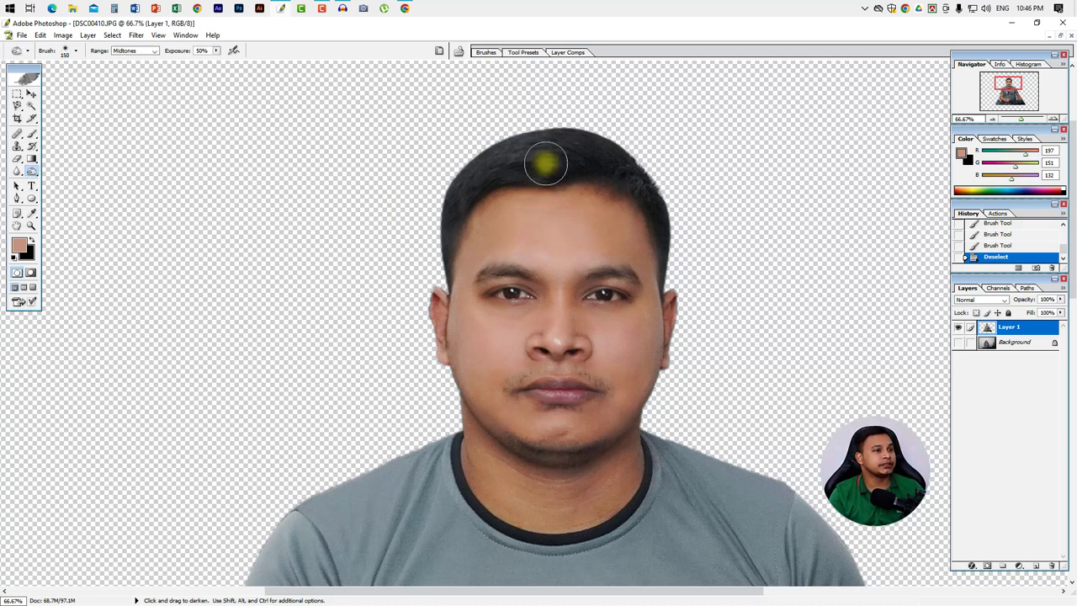
{"action": "key", "text": "bracketright"}
{"action": "key", "text": "bracketright"}
{"action": "key", "text": "bracketright"}
{"action": "mouse_move", "coordinate": [587, 149]}
{"action": "left_mouse_down"}
{"action": "mouse_move", "coordinate": [491, 177]}
{"action": "mouse_move", "coordinate": [668, 234]}
{"action": "left_mouse_up"}
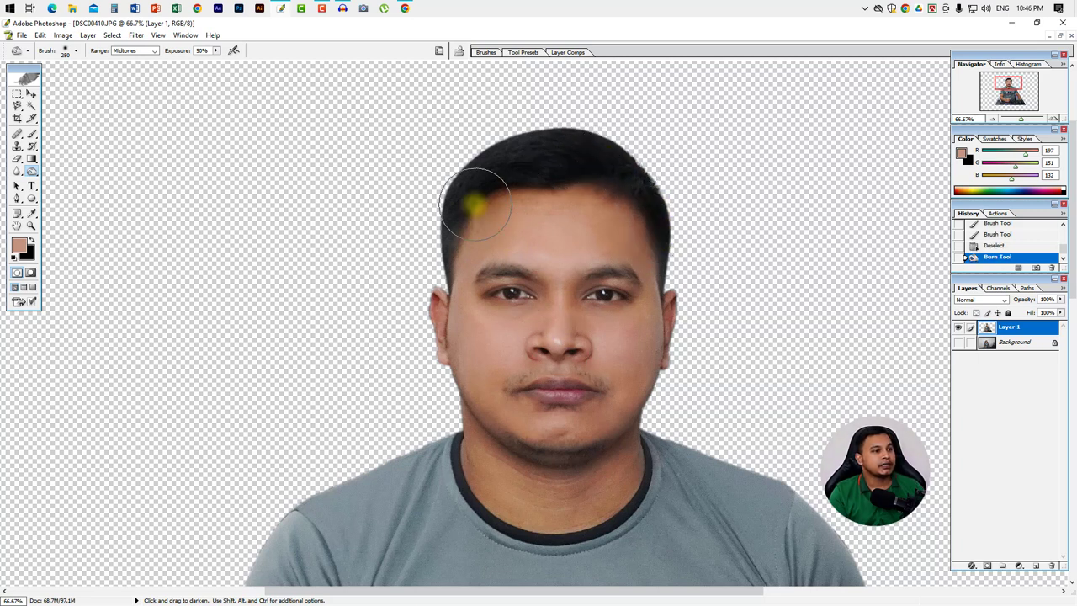
{"action": "left_click_drag", "start_coordinate": [471, 202], "coordinate": [447, 291]}
{"action": "mouse_move", "coordinate": [646, 193]}
{"action": "left_mouse_down"}
{"action": "mouse_move", "coordinate": [673, 269]}
{"action": "mouse_move", "coordinate": [649, 301]}
{"action": "left_mouse_up"}
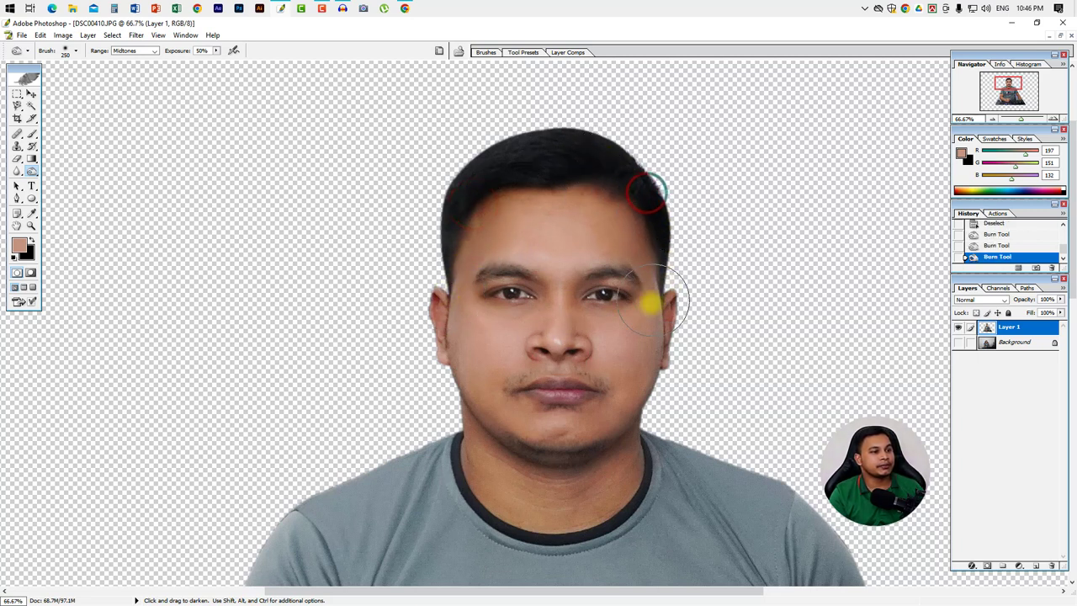
{"action": "key", "text": "v"}
{"action": "key", "text": "ctrl+z"}
{"action": "key", "text": "ctrl+z"}
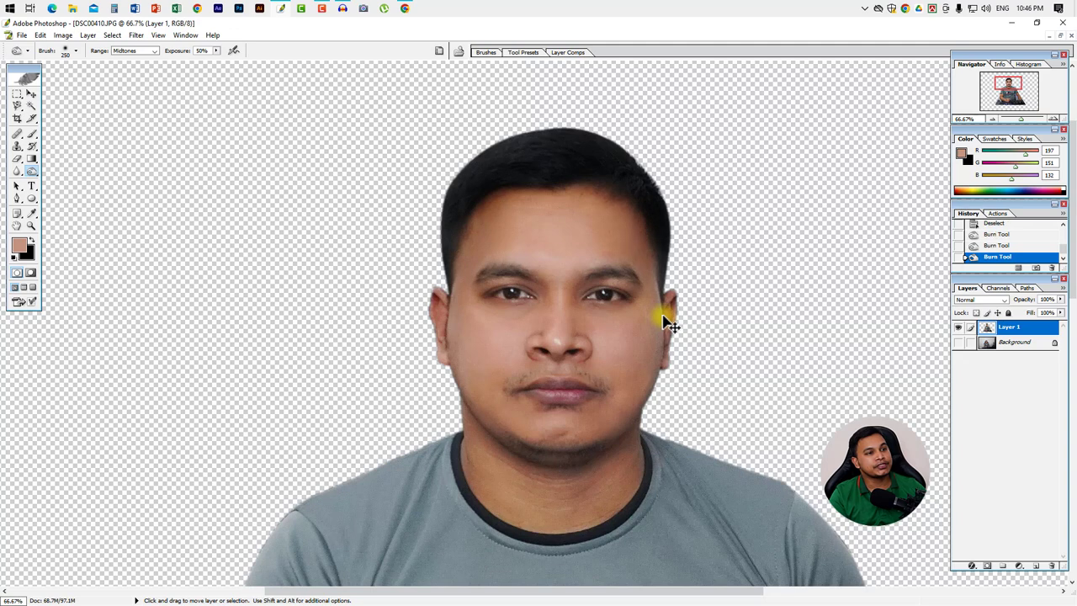
{"action": "key", "text": "ctrl+z"}
{"action": "key", "text": "ctrl+alt+z"}
{"action": "key", "text": "ctrl+alt+z"}
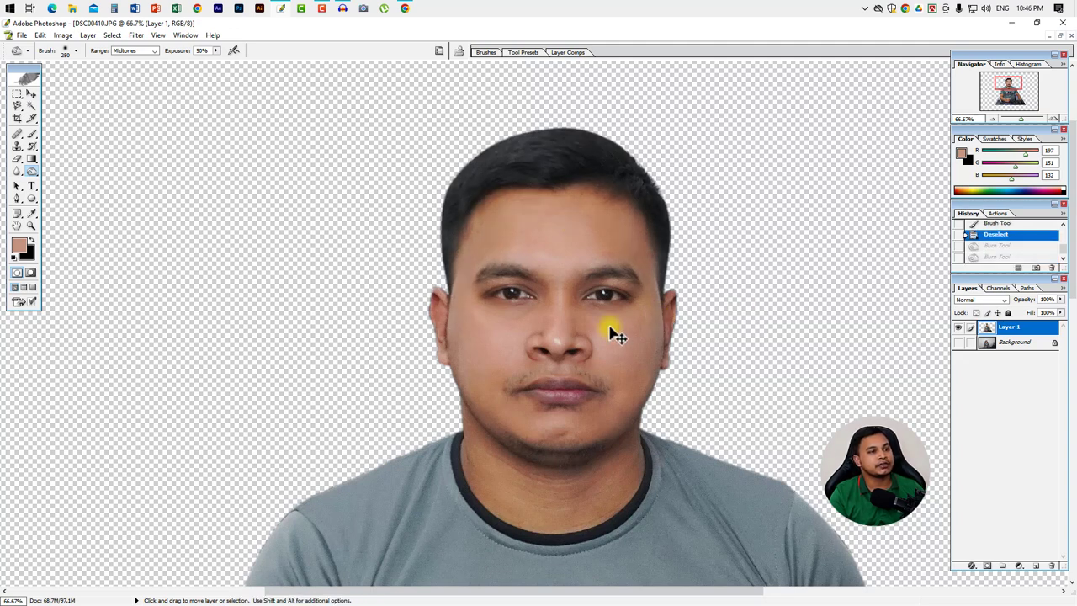
{"action": "left_click", "coordinate": [561, 293], "text": "alt"}
{"action": "left_click_drag", "start_coordinate": [614, 410], "coordinate": [661, 350]}
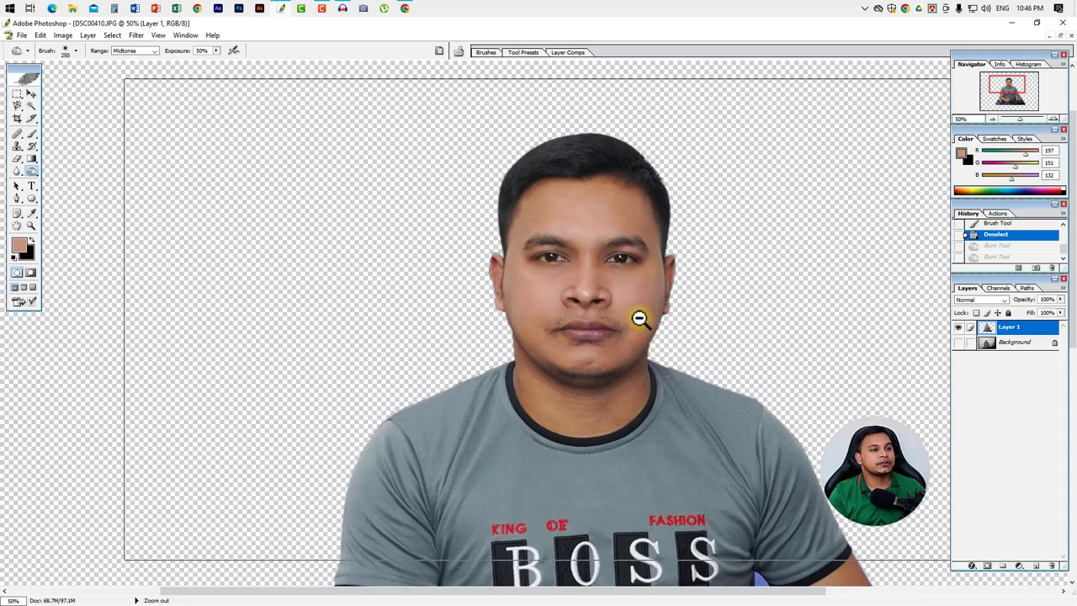
{"action": "left_click", "coordinate": [640, 315], "text": "alt"}
{"action": "left_click", "coordinate": [638, 317], "text": "ctrl"}
{"action": "left_click_drag", "start_coordinate": [641, 384], "coordinate": [697, 379]}
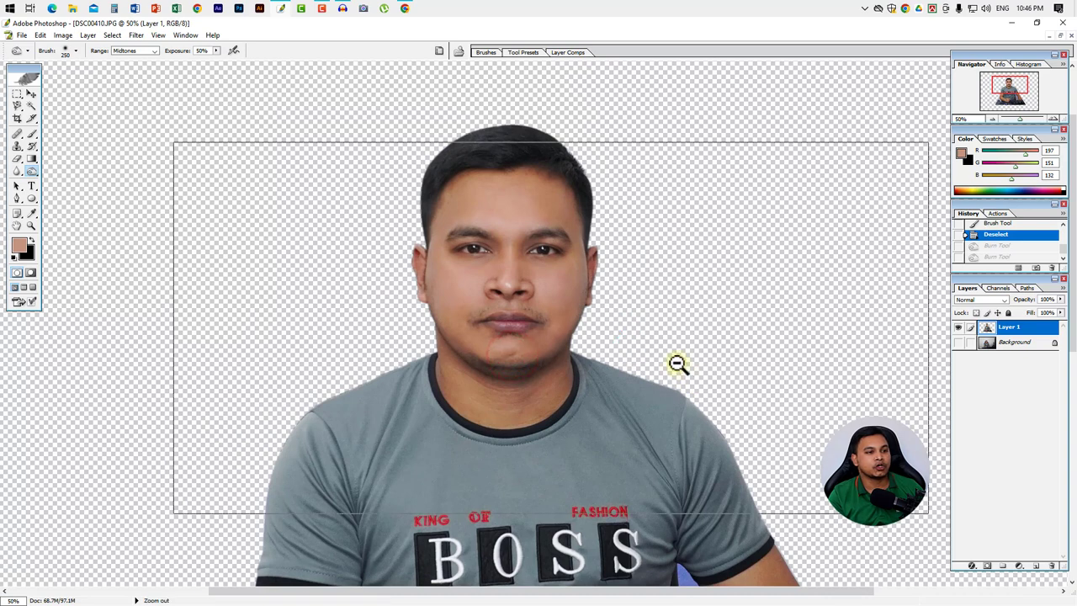
{"action": "left_click", "coordinate": [680, 365], "text": "alt"}
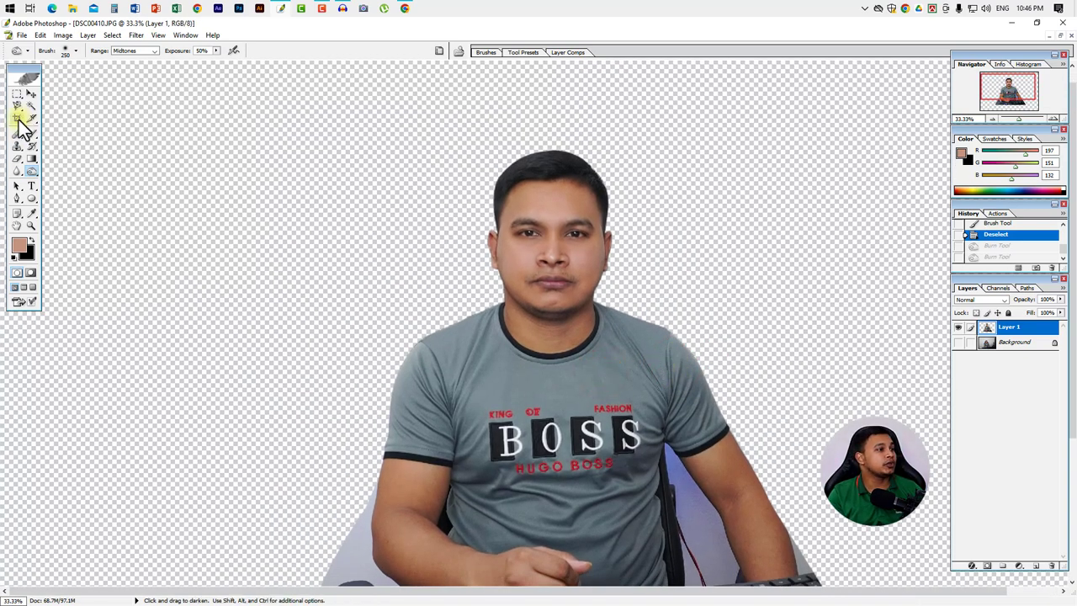
- Set the Crop tool to 1.6 × 1.9 in at 300 pixels/inch and start a head-and-shoulders frame
{"action": "left_click", "coordinate": [17, 118]}
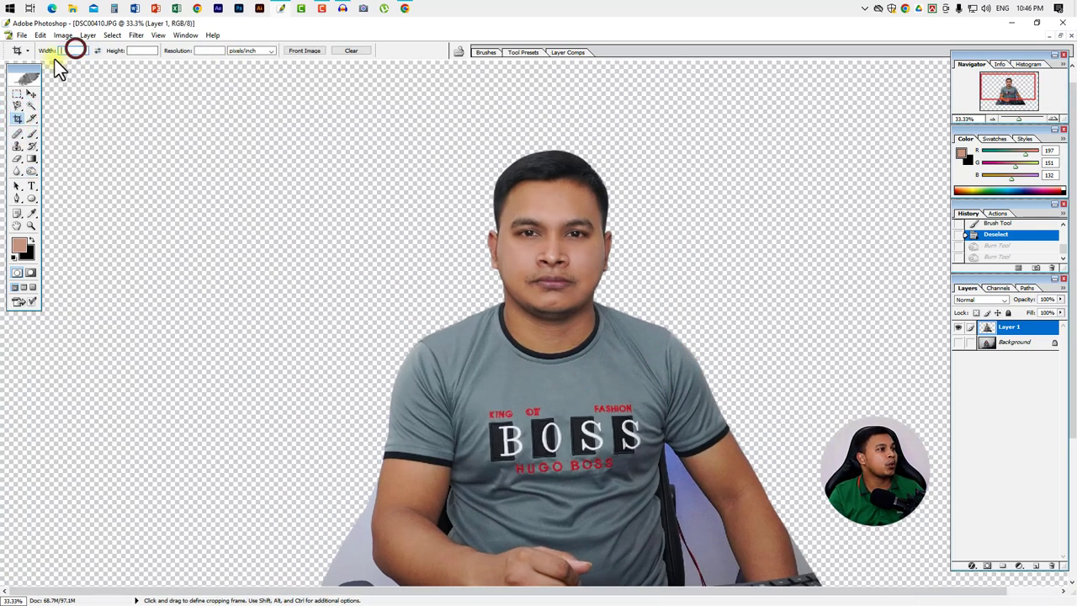
{"action": "type", "text": "1.6"}
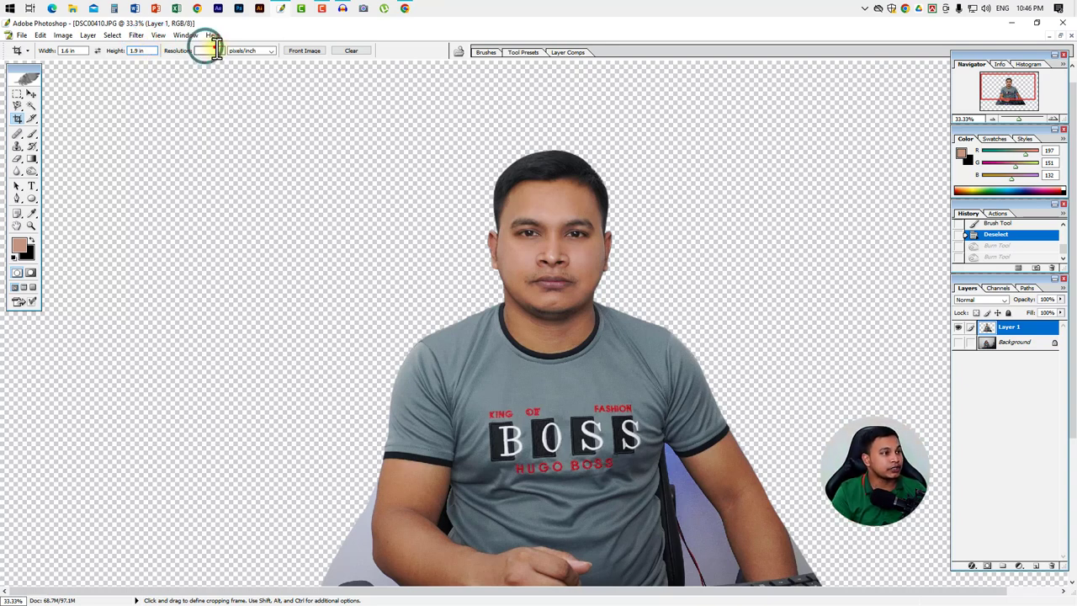
{"action": "type", "text": "300"}
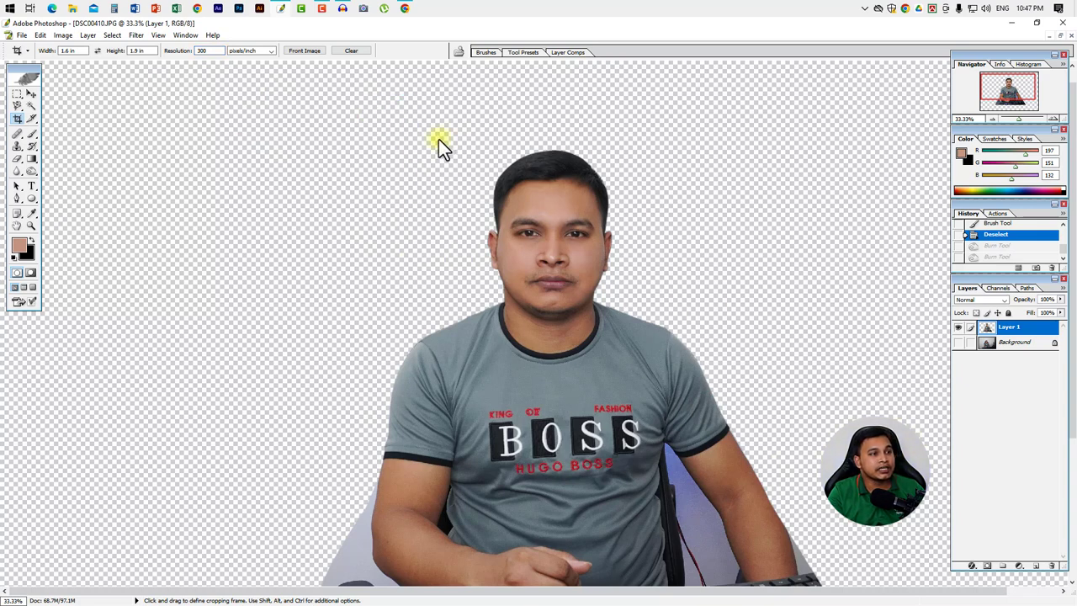
{"action": "mouse_move", "coordinate": [551, 332]}
{"action": "left_mouse_down"}
{"action": "mouse_move", "coordinate": [645, 426]}
{"action": "mouse_move", "coordinate": [701, 509]}
{"action": "mouse_move", "coordinate": [666, 450]}
{"action": "left_mouse_up"}
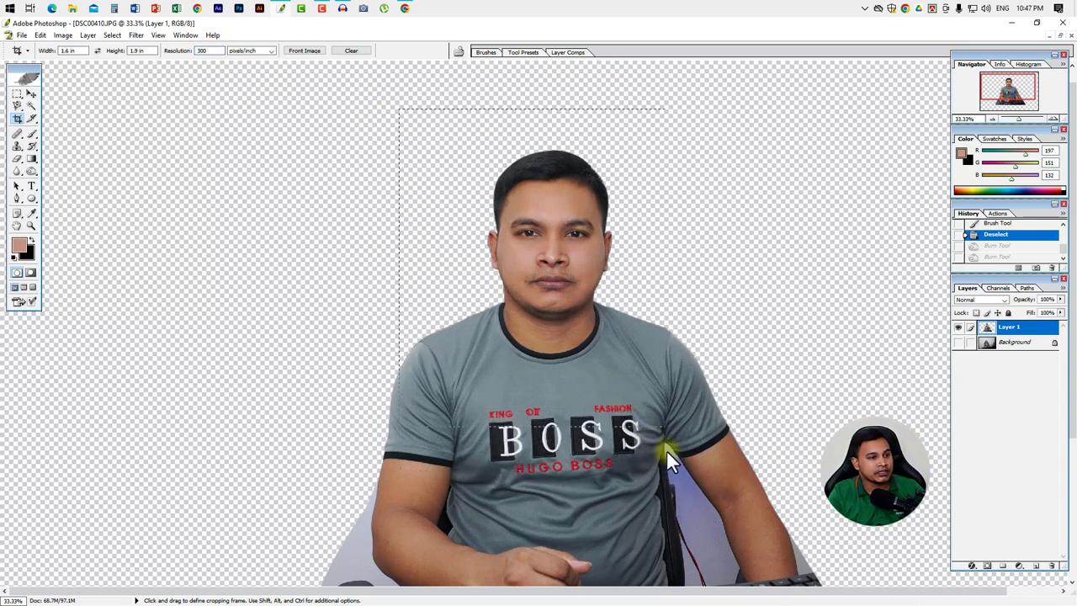
- Resize and shift the crop frame to centre the head and shoulders, then apply the crop
{"action": "left_click_drag", "start_coordinate": [700, 486], "coordinate": [702, 468]}
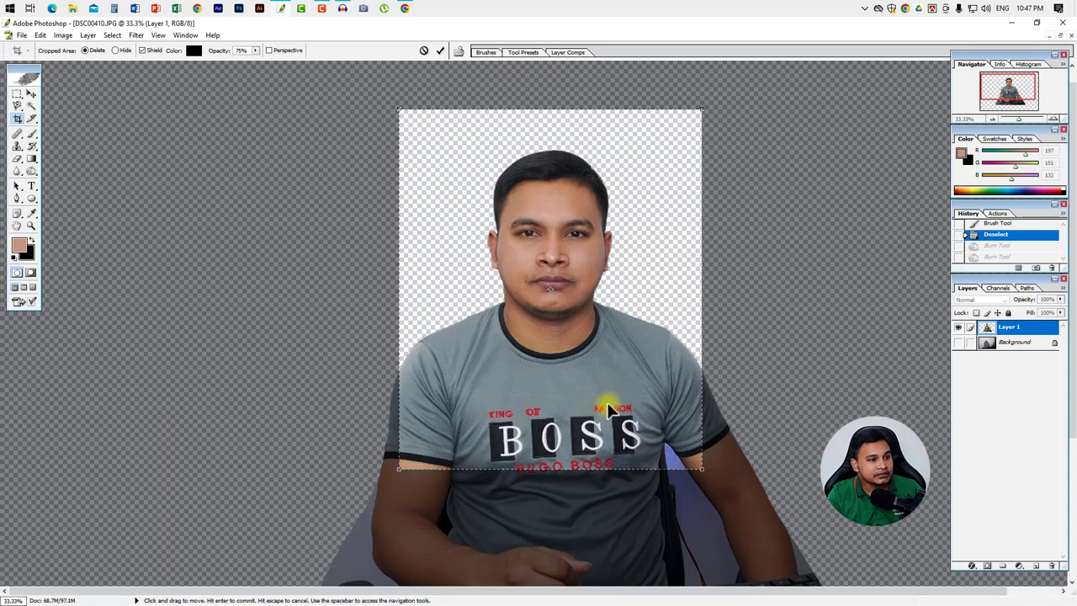
{"action": "mouse_move", "coordinate": [607, 410]}
{"action": "left_mouse_down"}
{"action": "mouse_move", "coordinate": [619, 404]}
{"action": "mouse_move", "coordinate": [610, 429]}
{"action": "left_mouse_up"}
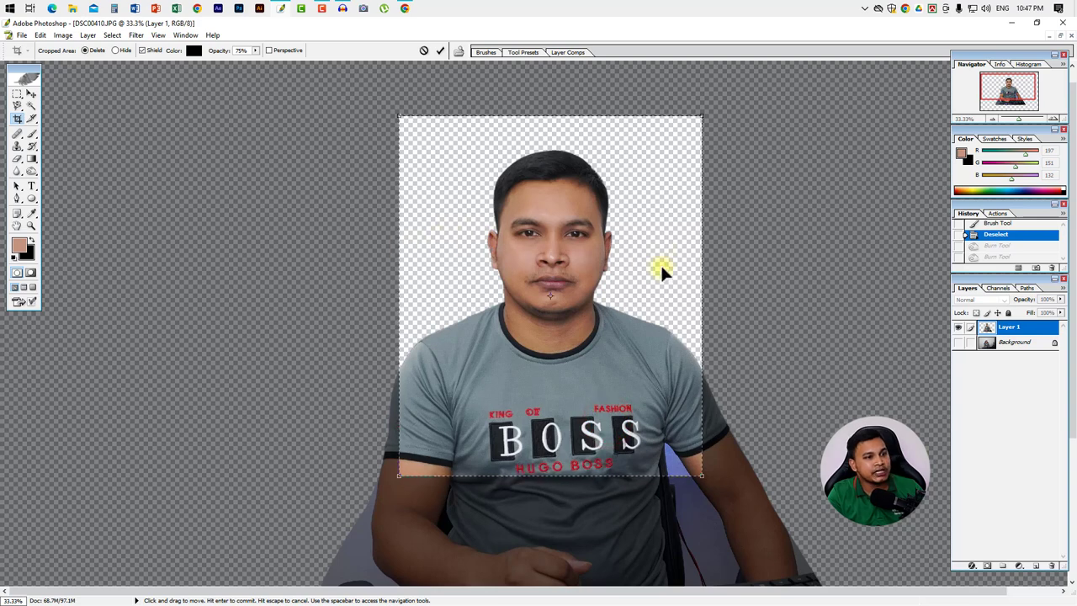
{"action": "left_click_drag", "start_coordinate": [702, 474], "coordinate": [657, 429]}
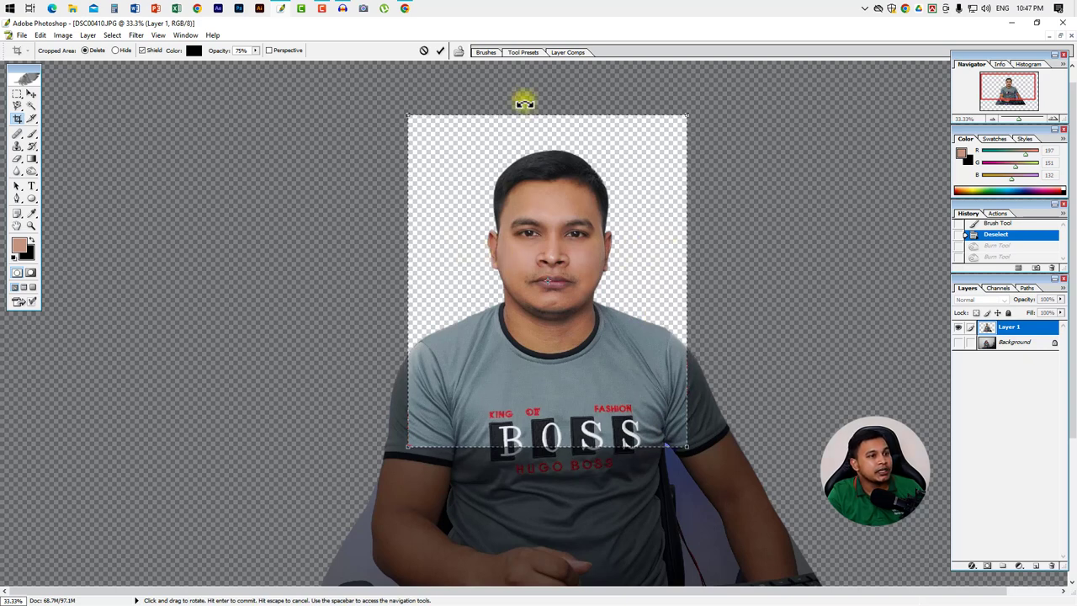
{"action": "left_click_drag", "start_coordinate": [627, 227], "coordinate": [631, 236]}
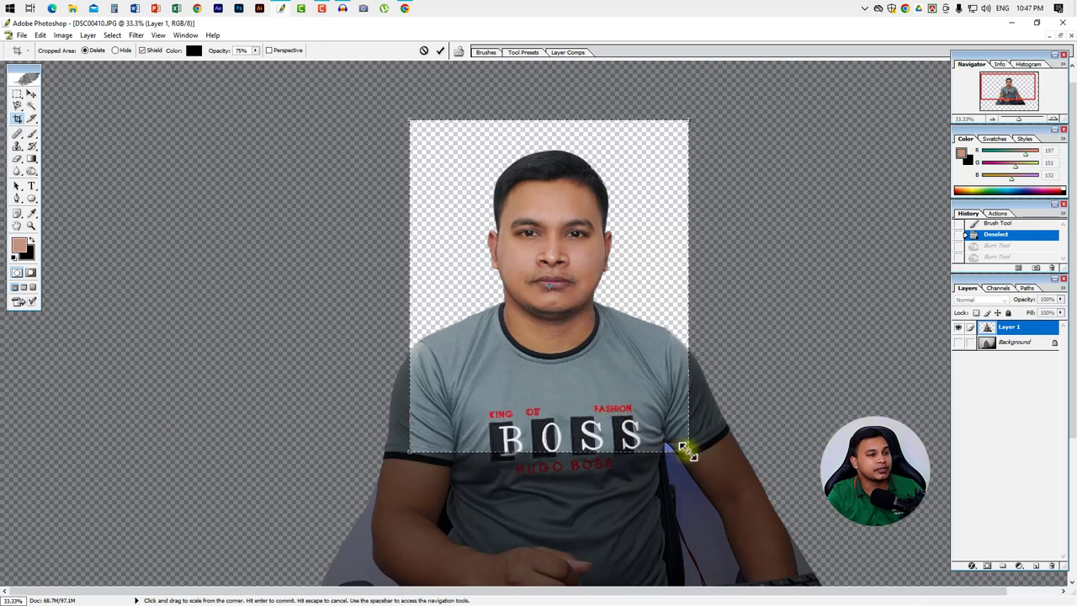
{"action": "left_click_drag", "start_coordinate": [683, 454], "coordinate": [684, 446]}
{"action": "left_click_drag", "start_coordinate": [635, 384], "coordinate": [641, 385]}
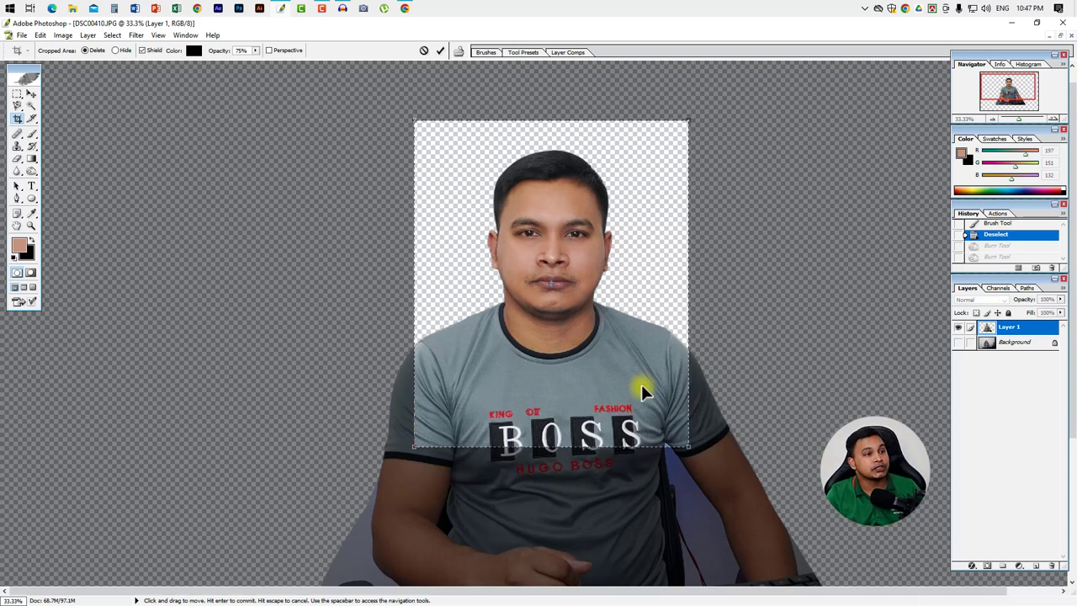
{"action": "left_click_drag", "start_coordinate": [641, 383], "coordinate": [634, 394]}
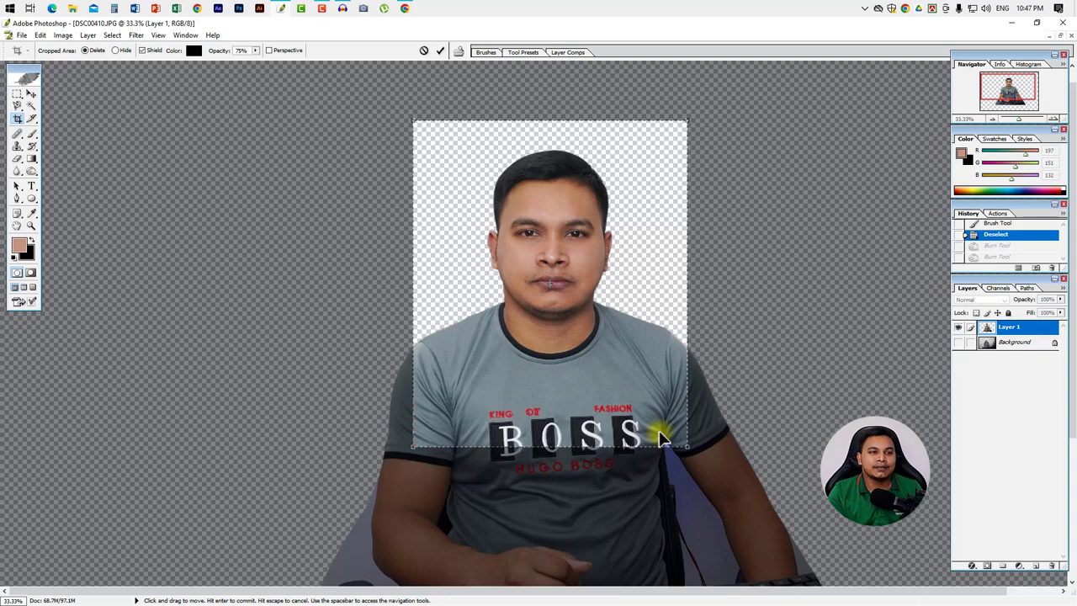
{"action": "left_click", "coordinate": [440, 53]}
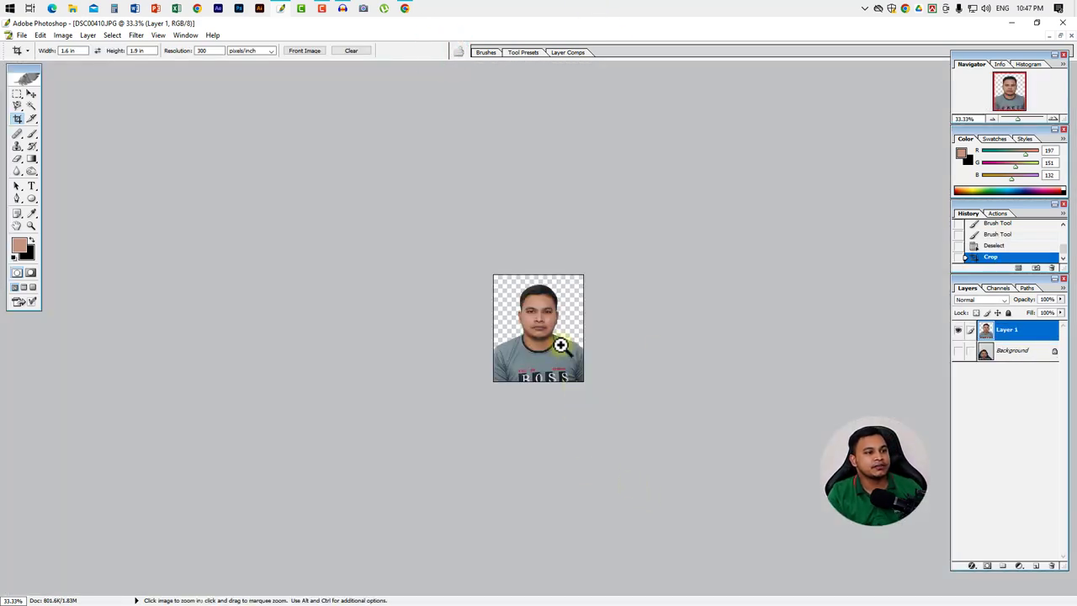
- At 100% zoom, add an empty Layer 2 and move it below Layer 1
{"action": "left_click", "coordinate": [560, 345]}
{"action": "left_click", "coordinate": [560, 345]}
{"action": "left_click", "coordinate": [577, 356]}
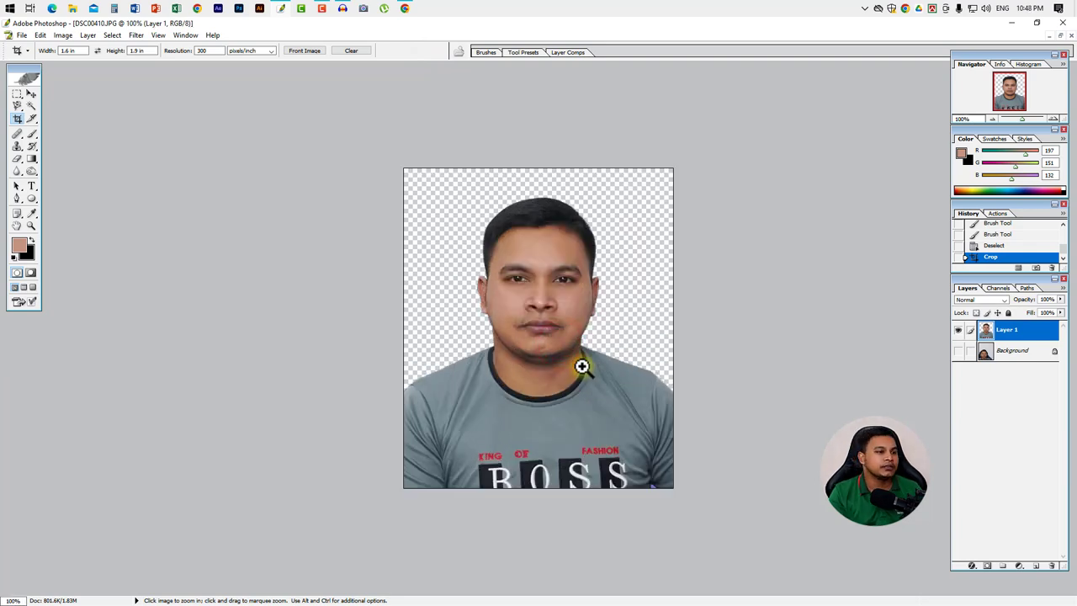
{"action": "left_click", "coordinate": [584, 366]}
{"action": "left_click", "coordinate": [596, 365], "text": "alt"}
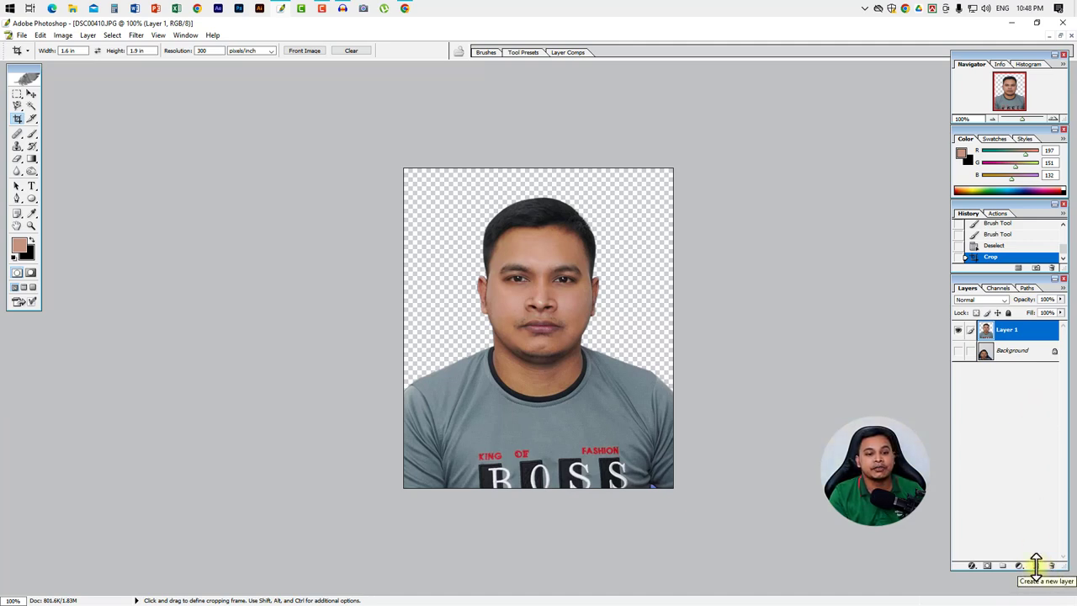
{"action": "left_click", "coordinate": [1036, 565]}
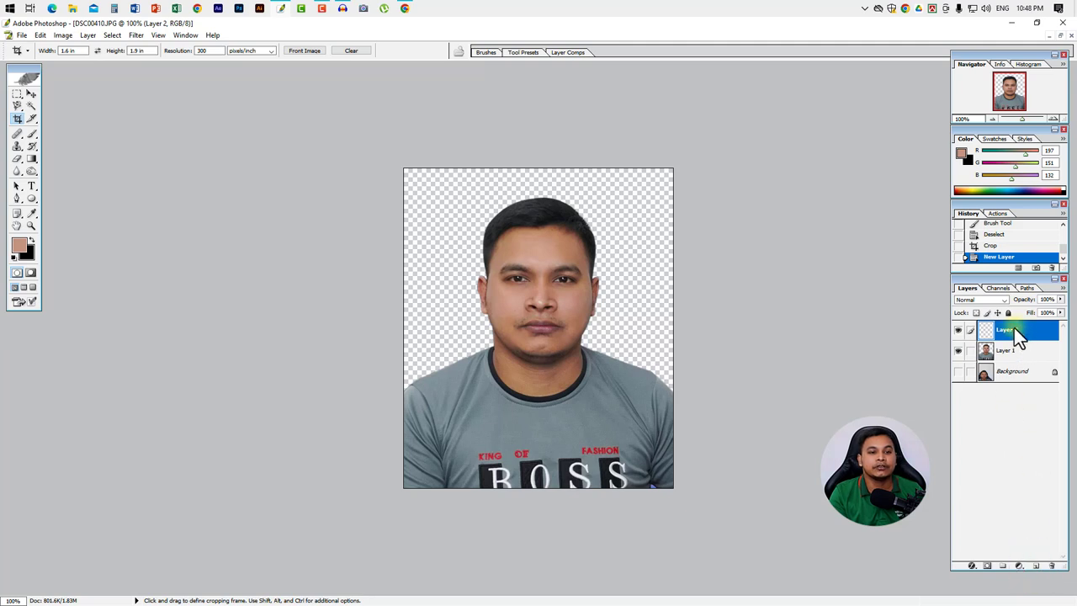
{"action": "left_click_drag", "start_coordinate": [1031, 332], "coordinate": [1024, 362]}
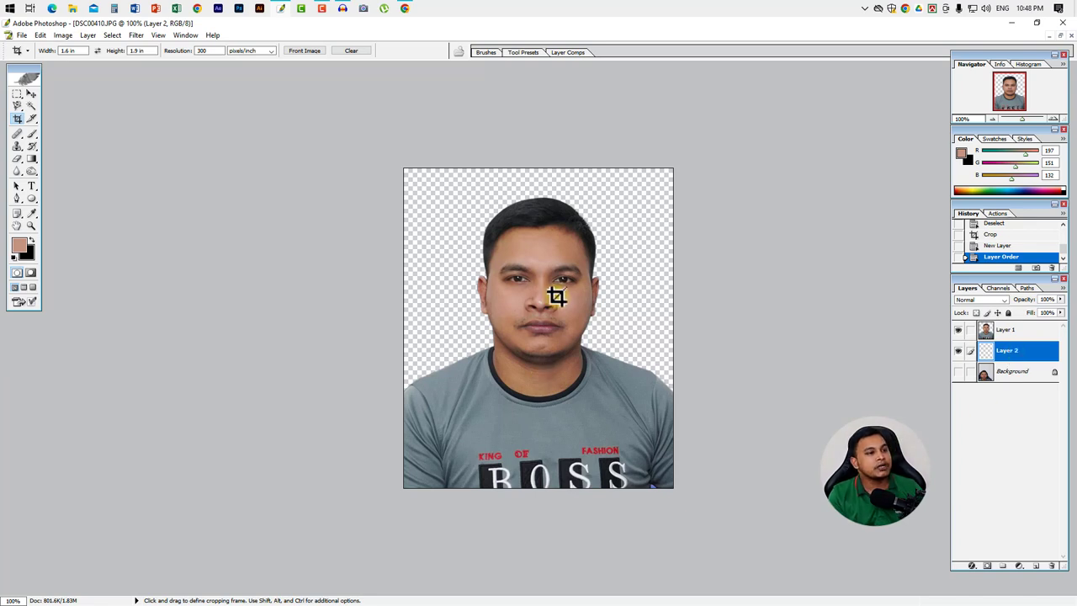
{"action": "key", "text": "v"}
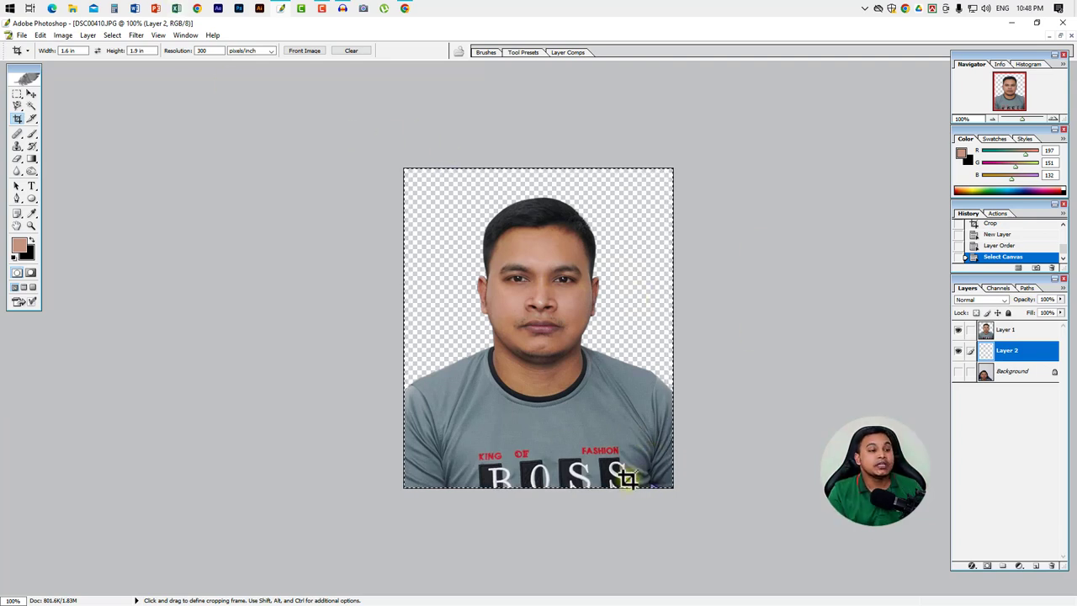
- Choose a bright blue background colour and fill Layer 2 with it
{"action": "left_click", "coordinate": [27, 253]}
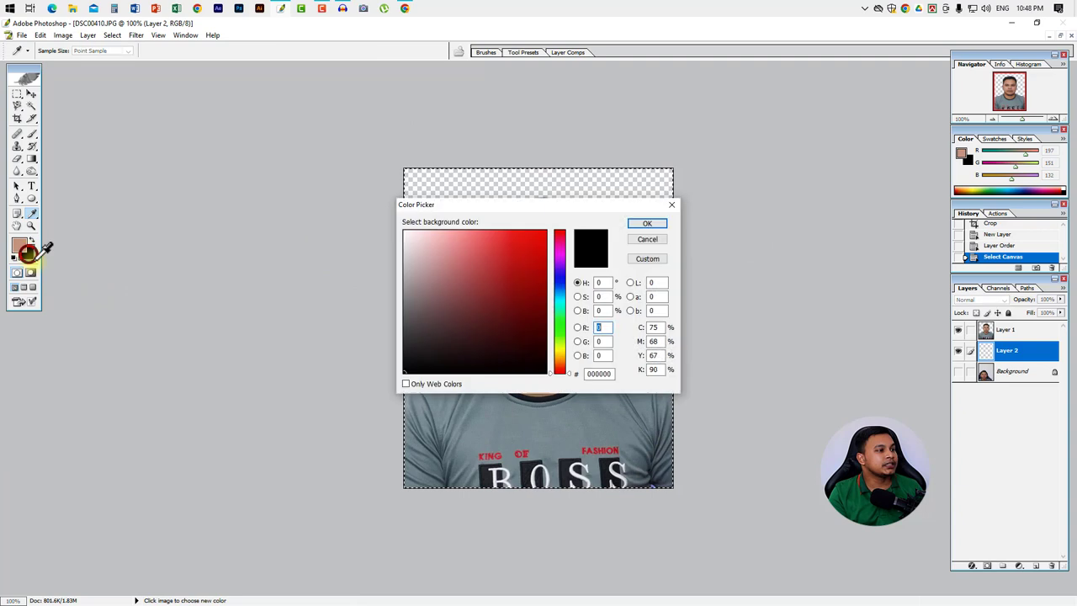
{"action": "left_click", "coordinate": [559, 283]}
{"action": "left_click", "coordinate": [543, 238]}
{"action": "left_click", "coordinate": [647, 223]}
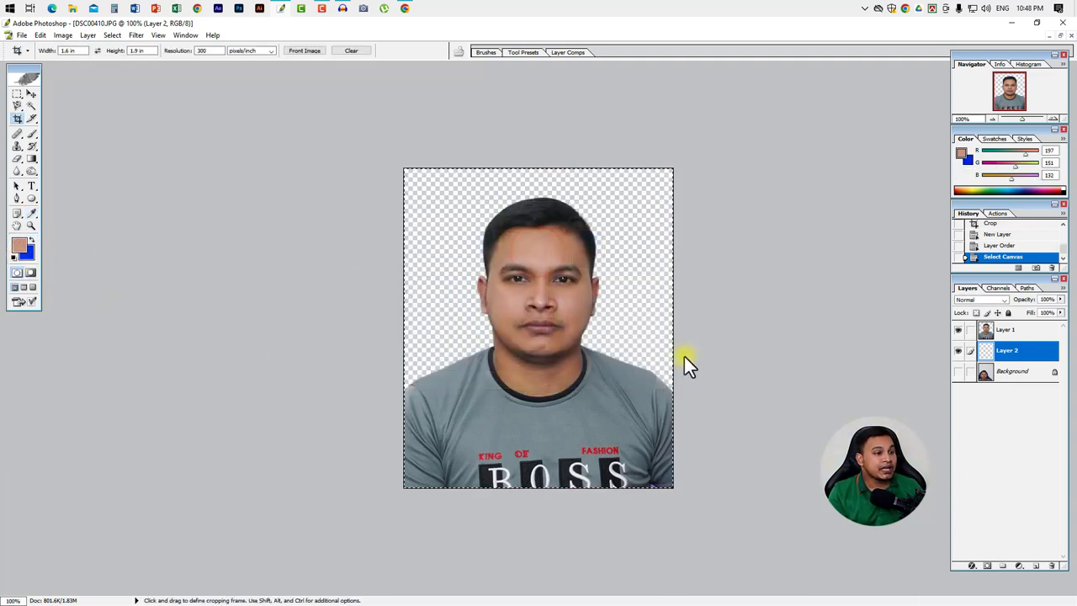
{"action": "key", "text": "ctrl"}
{"action": "key", "text": "ctrl+BackSpace"}
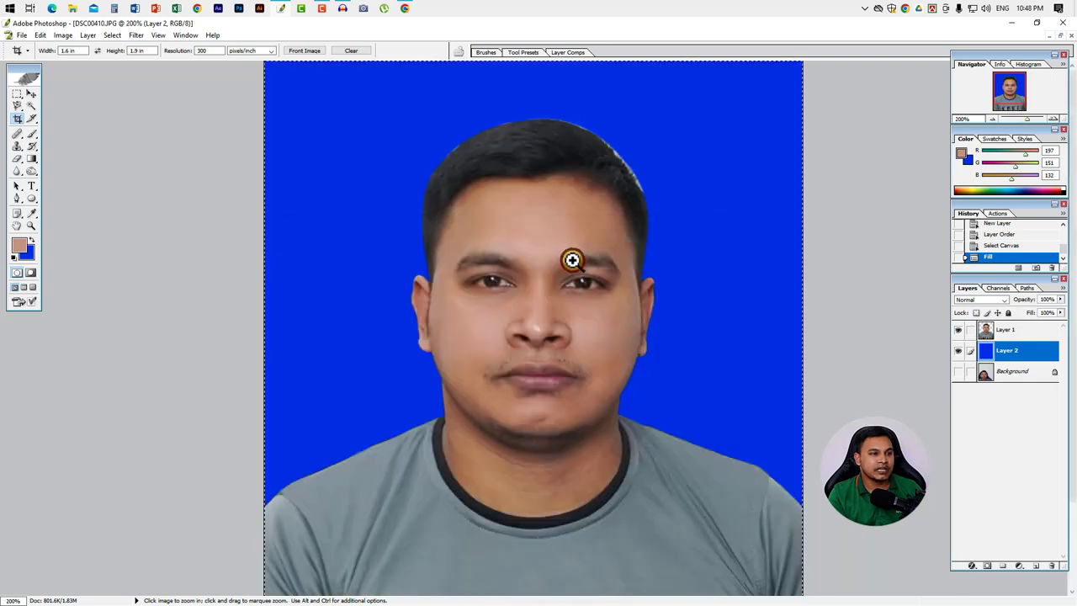
- Zoom to 300% on the hairline and make Layer 1, the photo, active
{"action": "left_click", "coordinate": [573, 259], "text": "ctrl+space"}
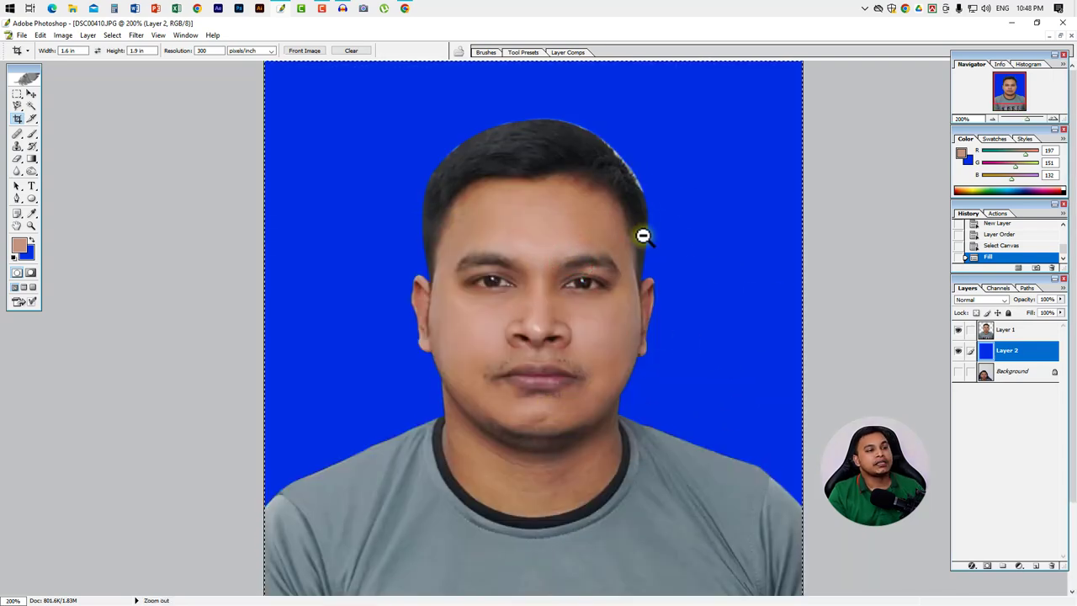
{"action": "left_click", "coordinate": [603, 235], "text": "ctrl+alt+space"}
{"action": "left_click", "coordinate": [615, 214], "text": "ctrl+space"}
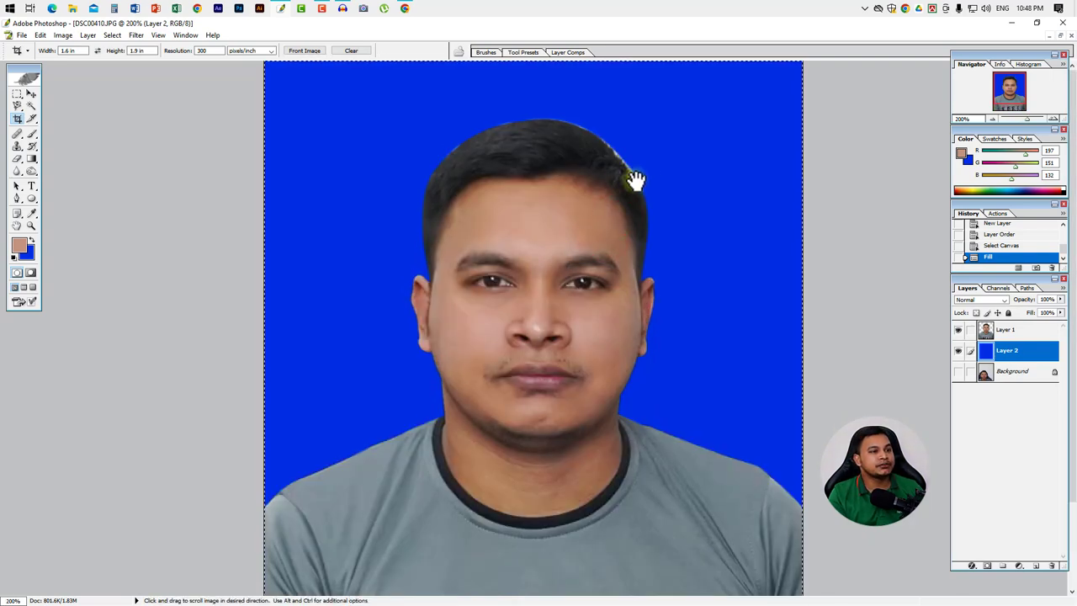
{"action": "left_click", "coordinate": [625, 163], "text": "ctrl+space"}
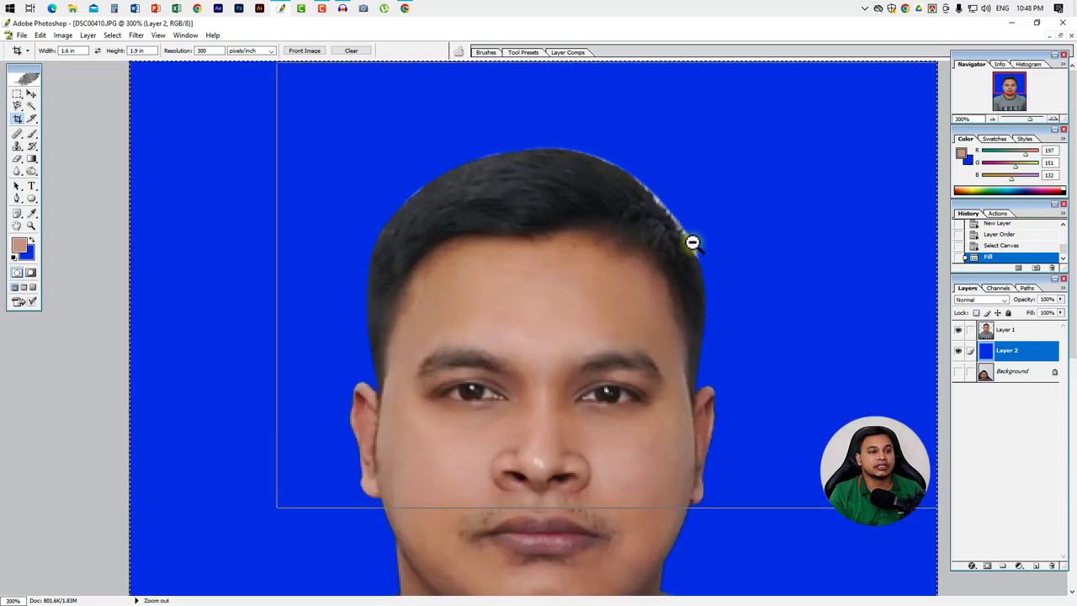
{"action": "left_click", "coordinate": [693, 242], "text": "ctrl+alt+space"}
{"action": "left_click", "coordinate": [656, 273], "text": "ctrl+alt+space"}
{"action": "left_click", "coordinate": [592, 242], "text": "ctrl+space"}
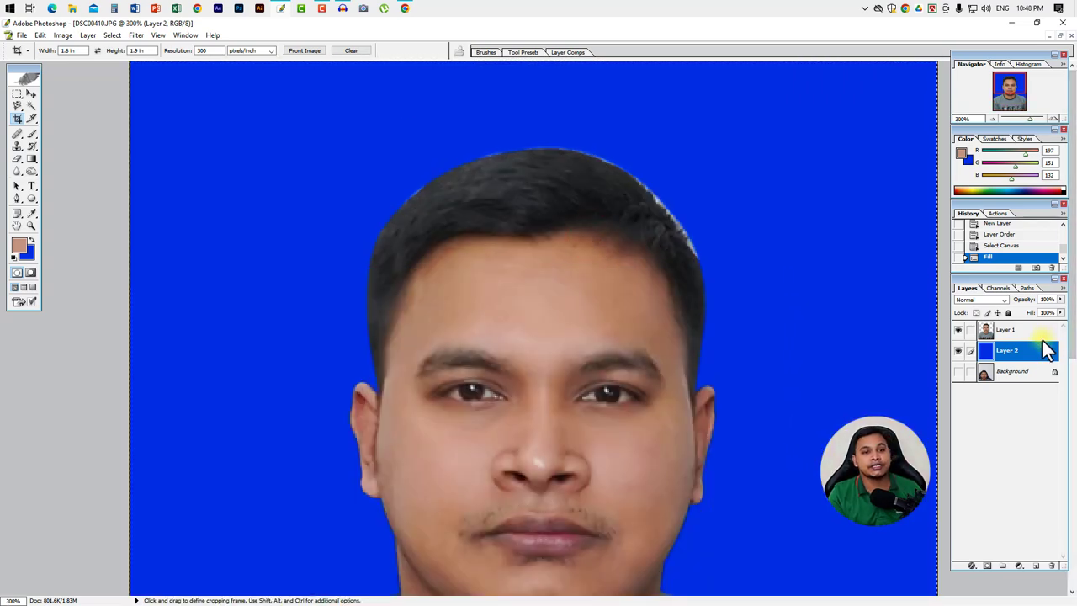
{"action": "left_click", "coordinate": [1017, 332]}
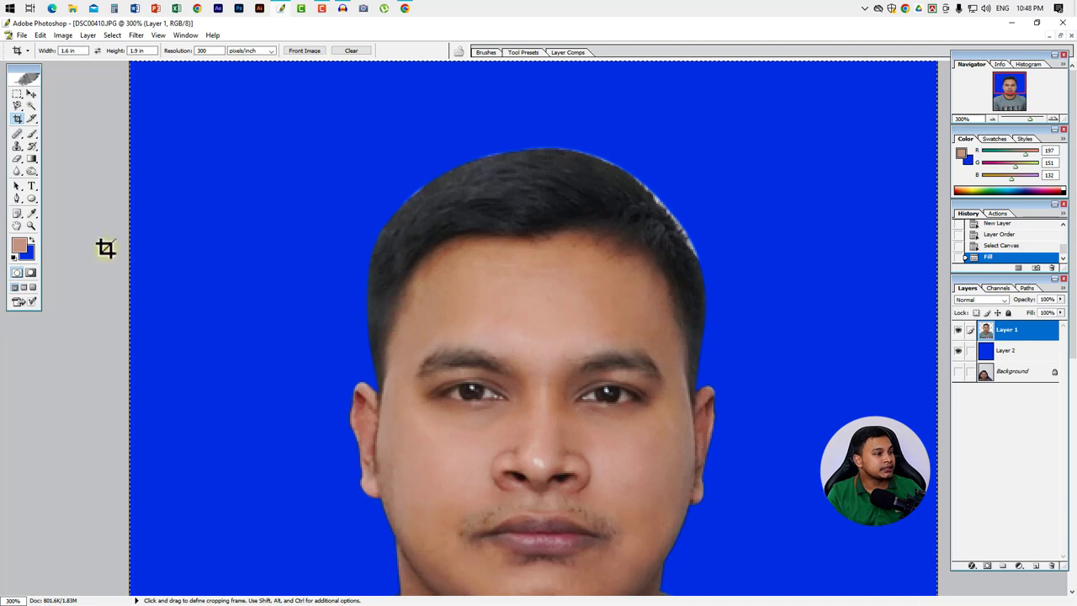
- Clear the selection and pending crop, then zoom in to 400% on the hair
{"action": "key", "text": "ctrl+d"}
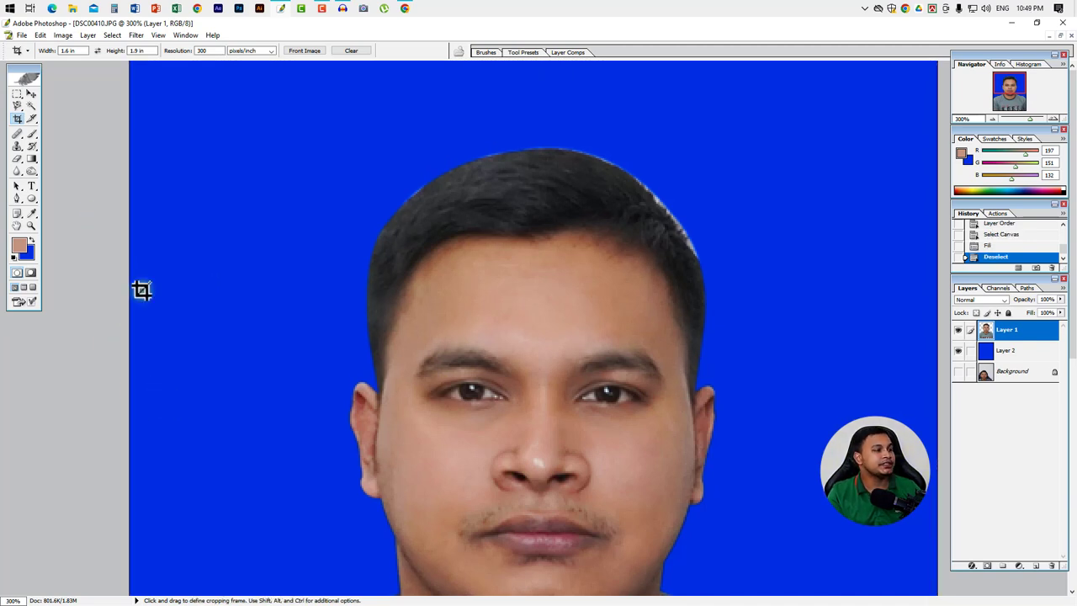
{"action": "left_click", "coordinate": [288, 288]}
{"action": "left_click", "coordinate": [503, 257]}
{"action": "left_click_drag", "start_coordinate": [588, 162], "coordinate": [512, 227]}
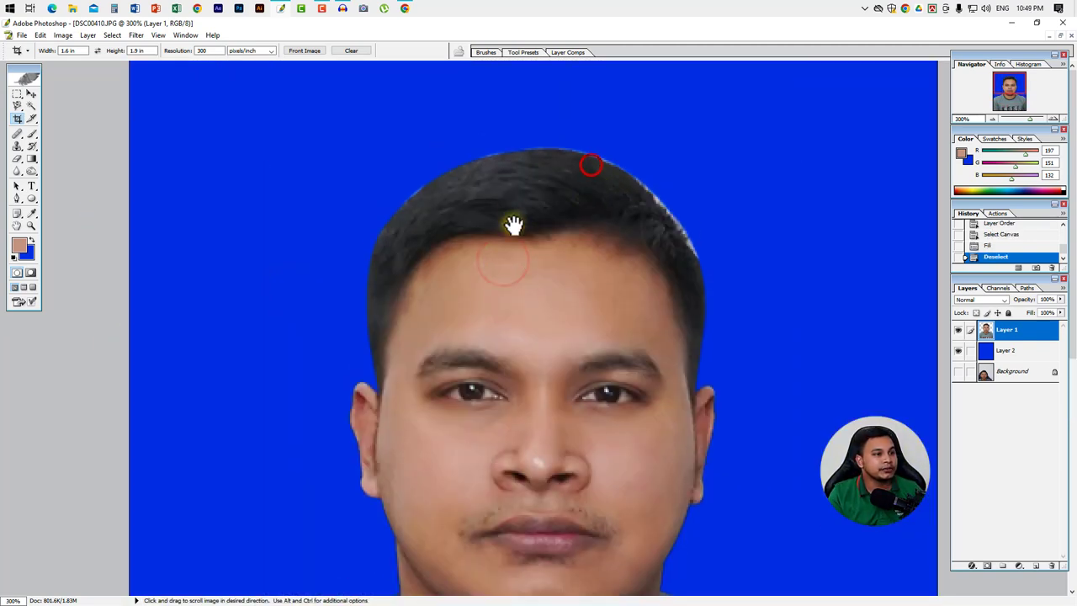
{"action": "left_click", "coordinate": [31, 93]}
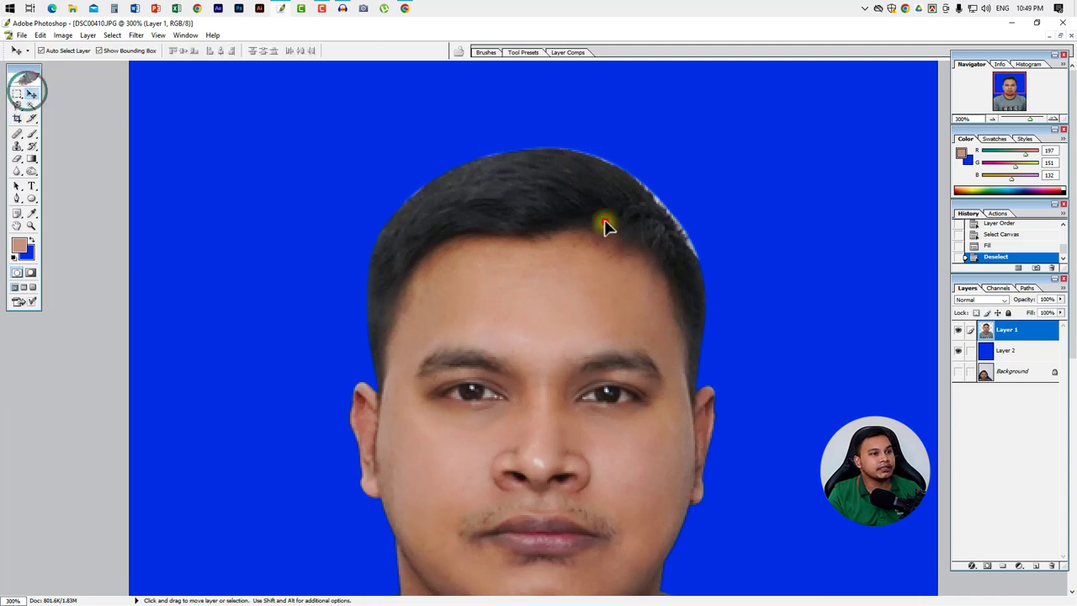
{"action": "left_click", "coordinate": [640, 205]}
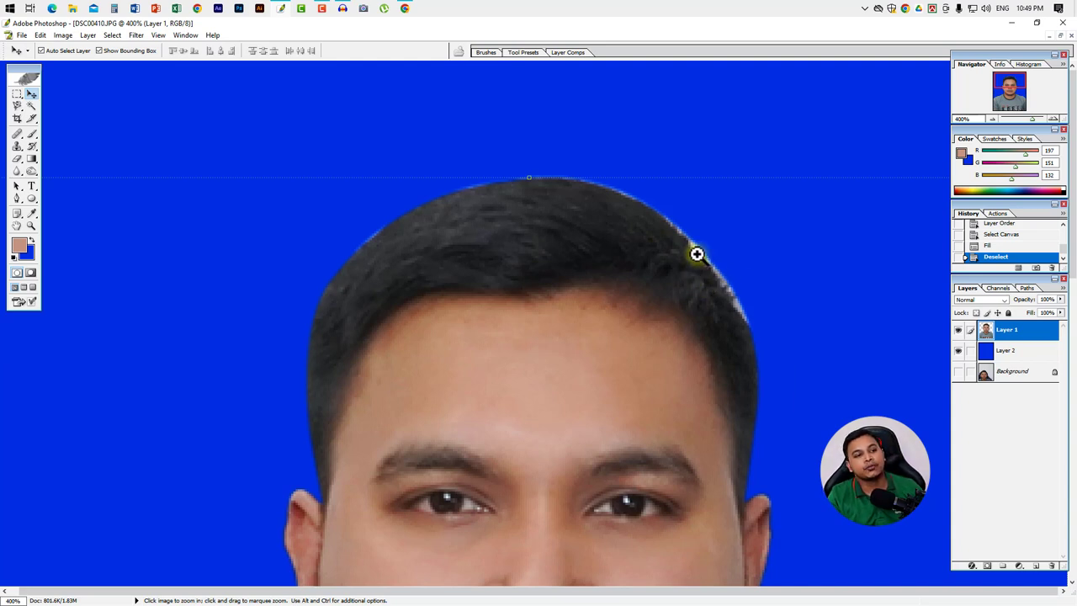
{"action": "key", "text": "alt"}
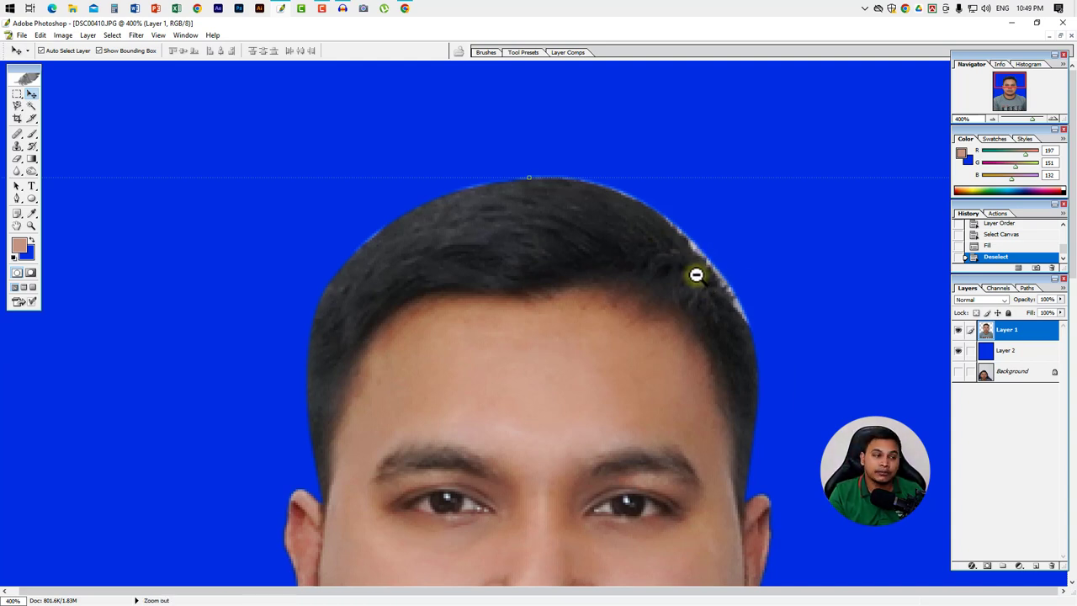
- Use the Clone Stamp at a 9 px brush and sample dark hair as the source
{"action": "left_click", "coordinate": [17, 145]}
{"action": "left_click_drag", "start_coordinate": [695, 276], "coordinate": [744, 311]}
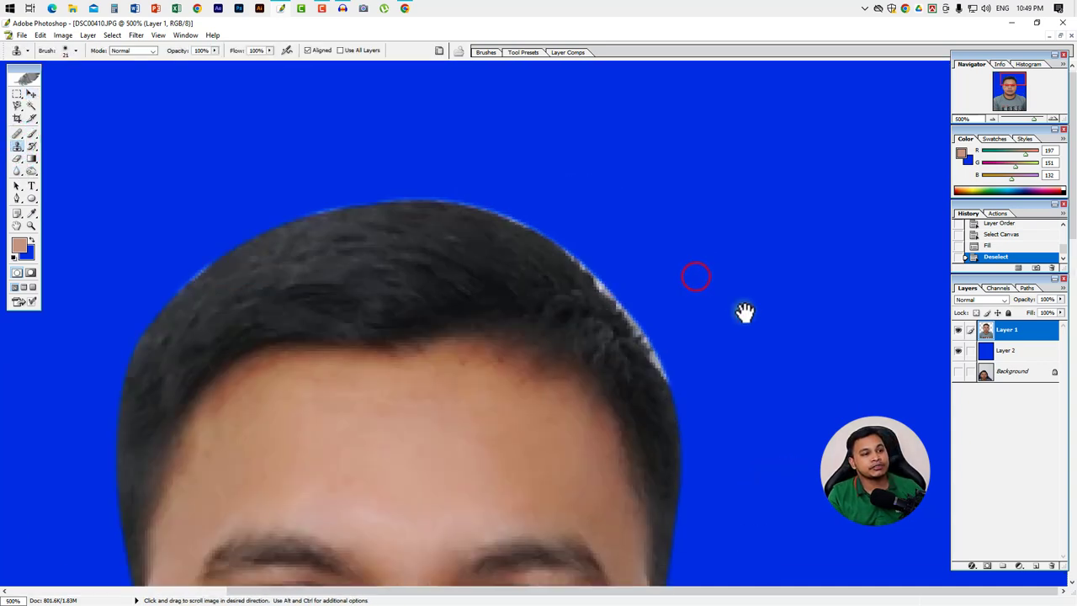
{"action": "left_click_drag", "start_coordinate": [597, 340], "coordinate": [607, 336]}
{"action": "key", "text": "bracketleft"}
{"action": "key", "text": "bracketleft"}
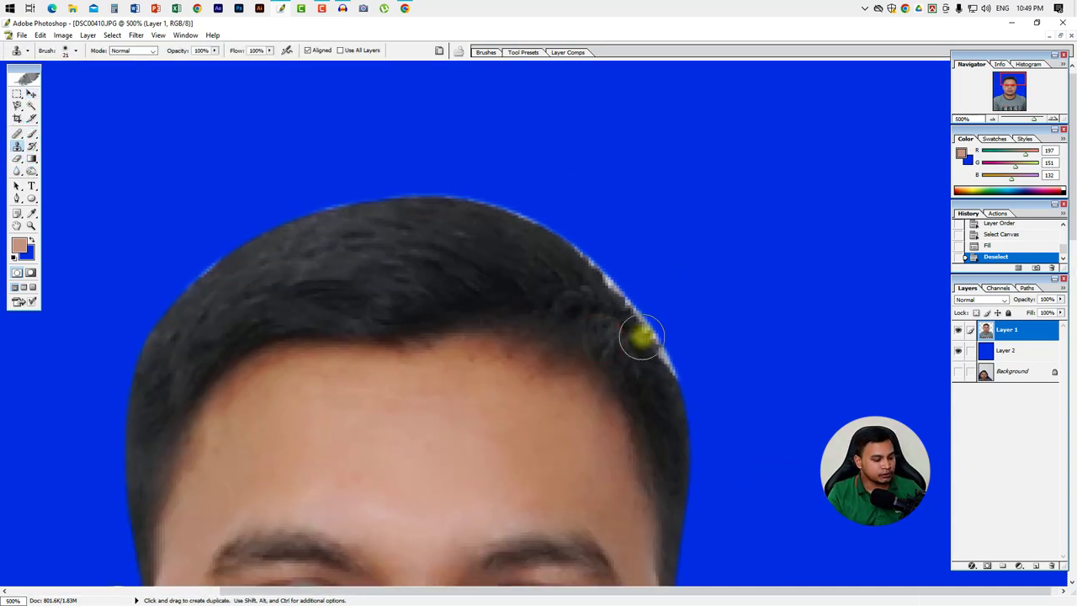
{"action": "key", "text": "bracketleft"}
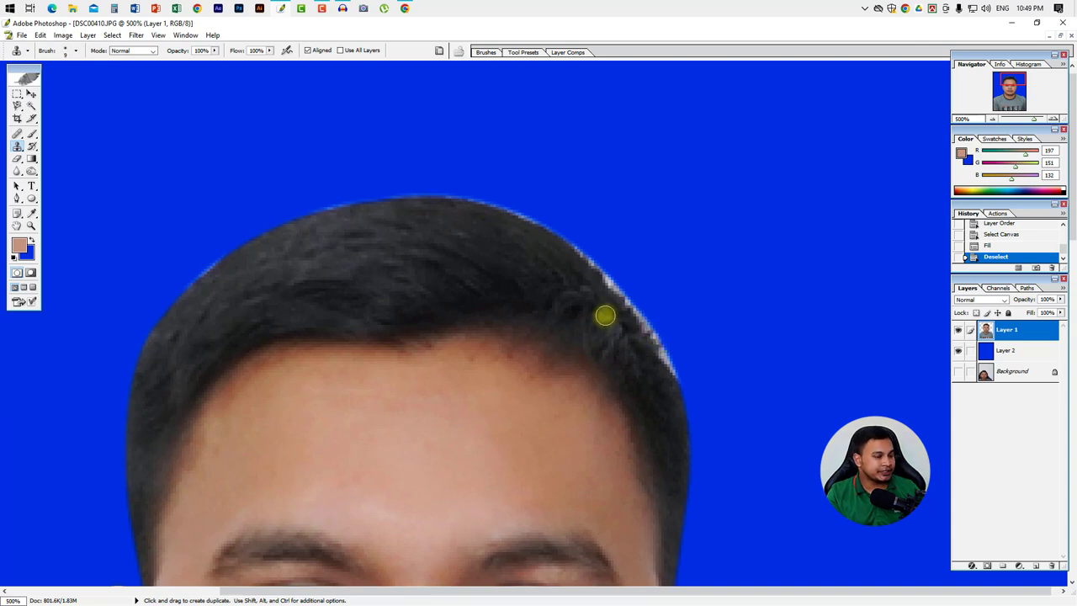
{"action": "left_click", "coordinate": [592, 296], "text": "alt"}
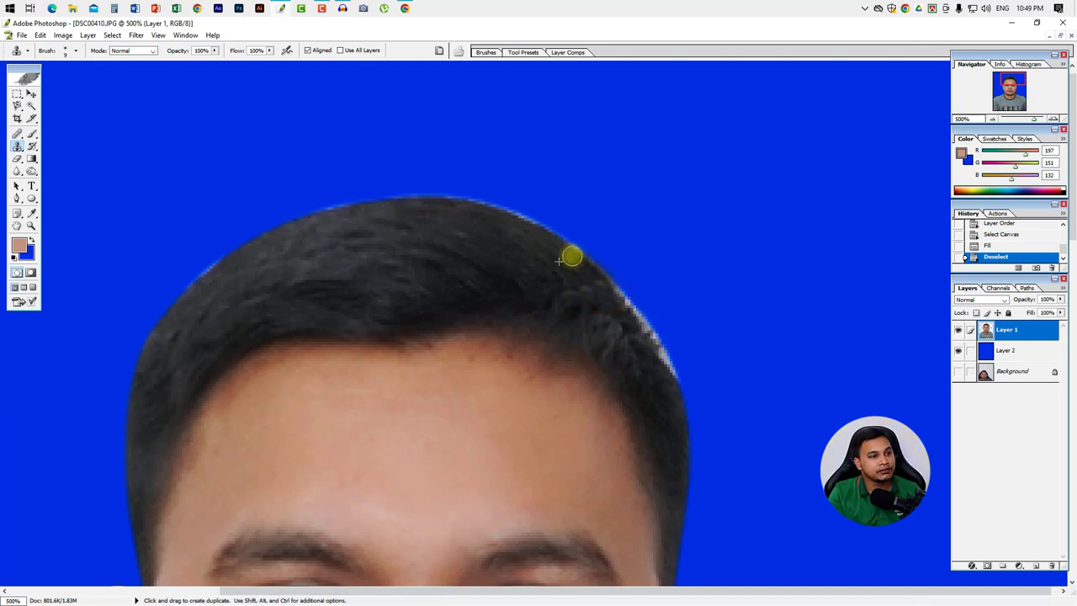
- Paint dark hair over the white fringe along the right and top hair edges
{"action": "left_click", "coordinate": [586, 311]}
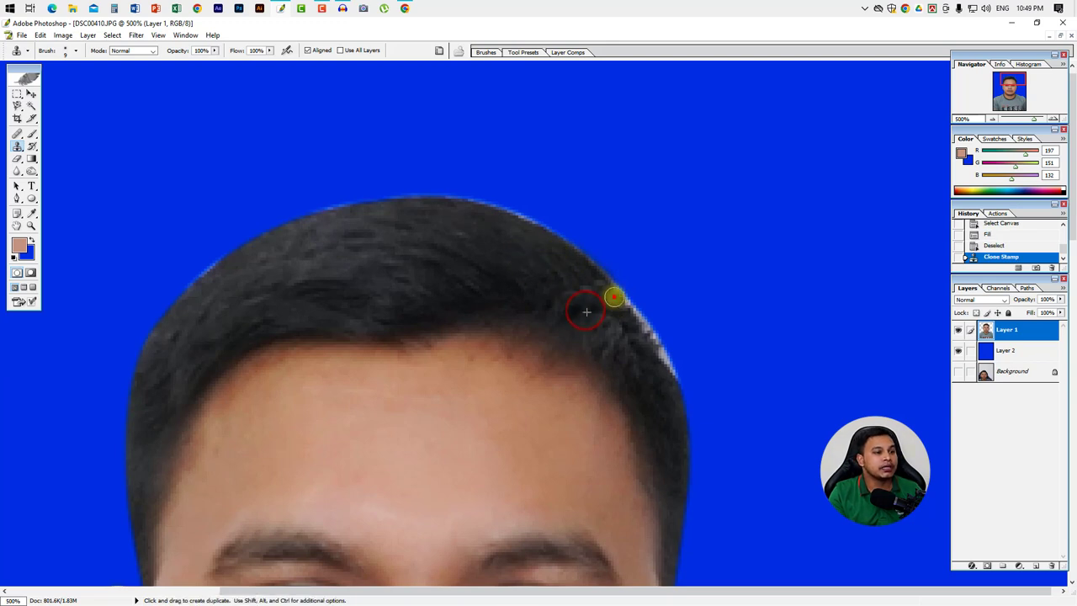
{"action": "left_click_drag", "start_coordinate": [614, 297], "coordinate": [665, 412]}
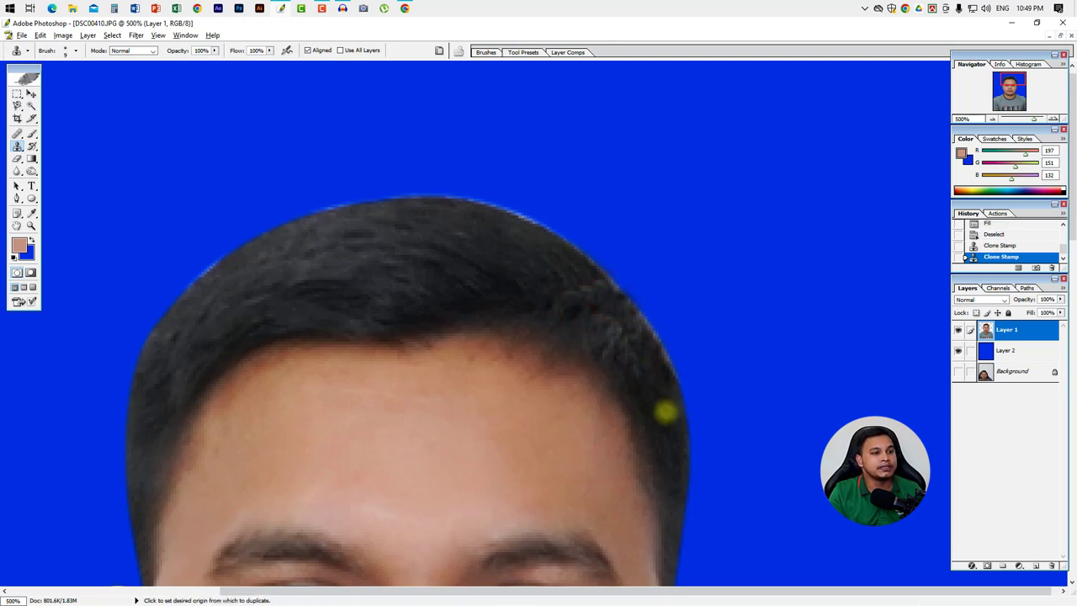
{"action": "left_click", "coordinate": [664, 412], "text": "alt"}
{"action": "left_click", "coordinate": [659, 356]}
{"action": "left_click", "coordinate": [569, 286], "text": "alt"}
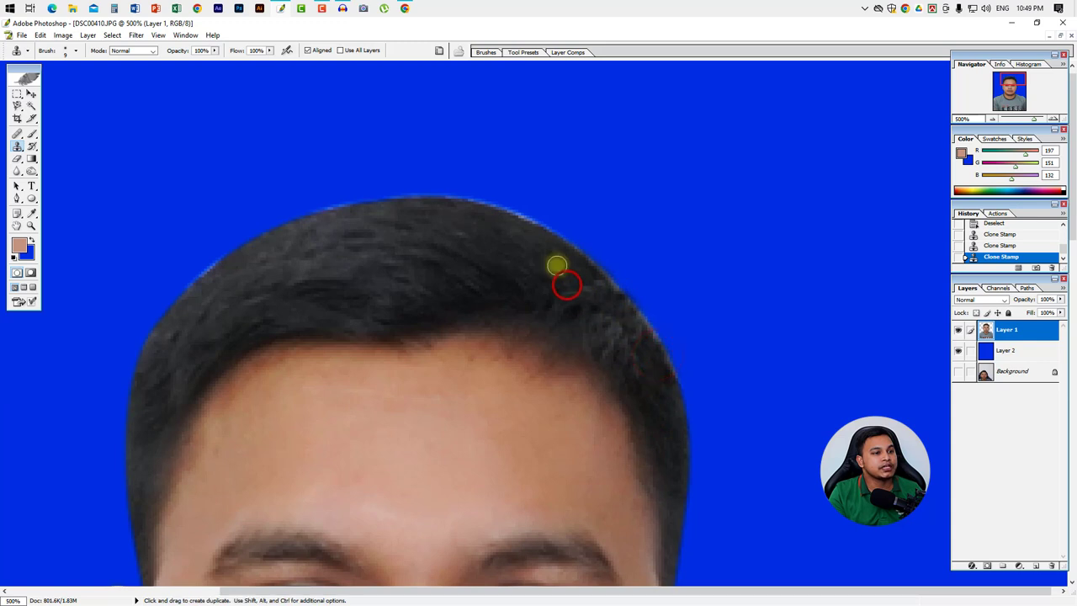
{"action": "left_click", "coordinate": [527, 234]}
{"action": "left_click_drag", "start_coordinate": [516, 235], "coordinate": [479, 214]}
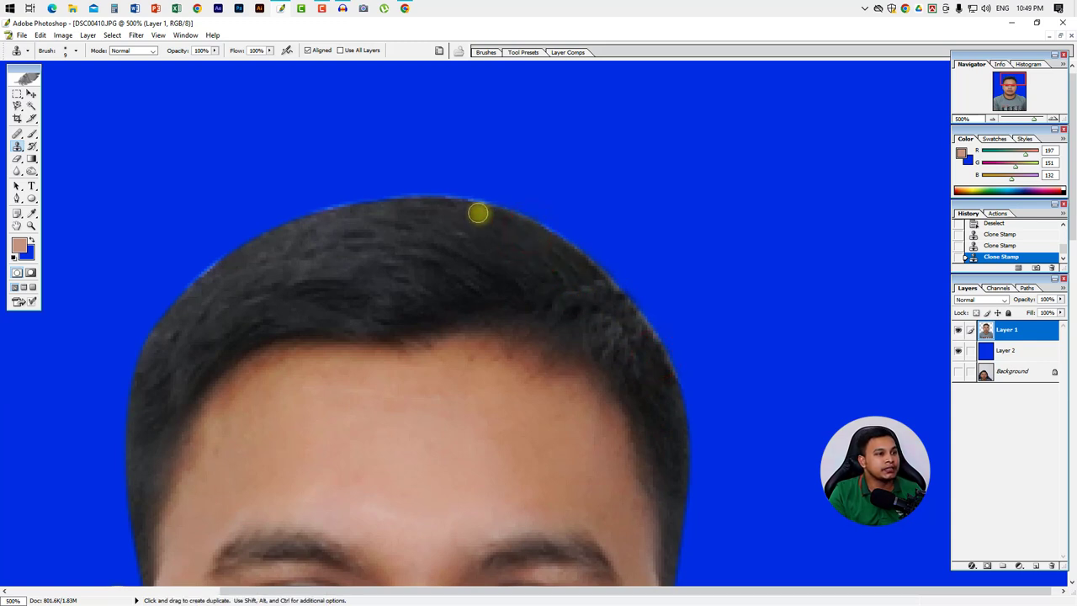
- Zoom back out to show the whole photo
{"action": "left_click", "coordinate": [549, 285], "text": "ctrl+alt"}
{"action": "left_click", "coordinate": [548, 284], "text": "ctrl+alt"}
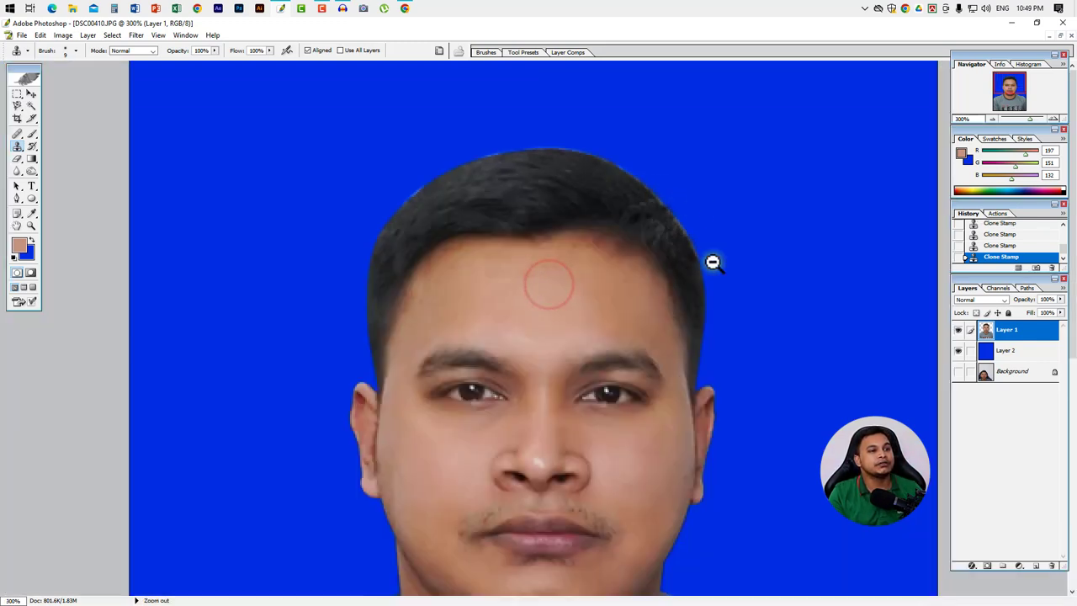
{"action": "left_click", "coordinate": [637, 281], "text": "ctrl+alt"}
{"action": "left_click", "coordinate": [637, 280], "text": "ctrl+alt"}
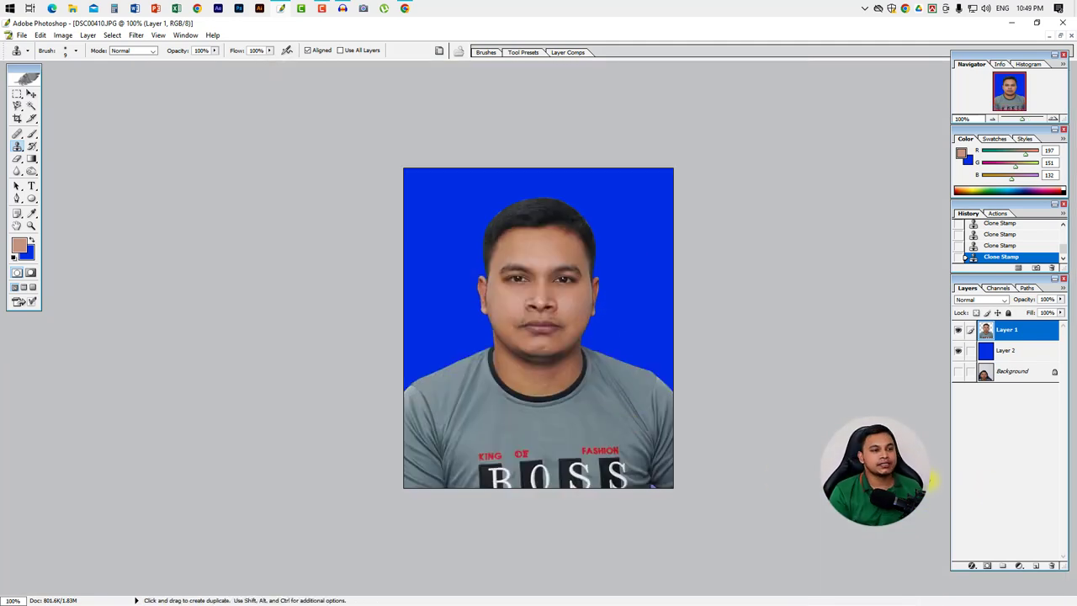
{"action": "left_click", "coordinate": [1025, 350]}
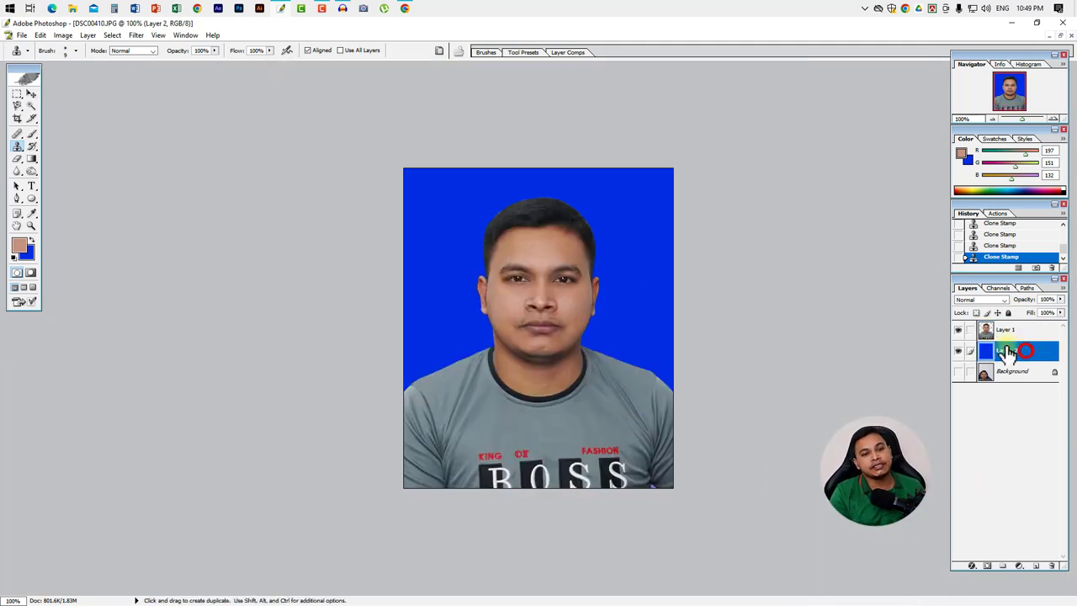
{"action": "left_click_drag", "start_coordinate": [984, 360], "coordinate": [993, 362]}
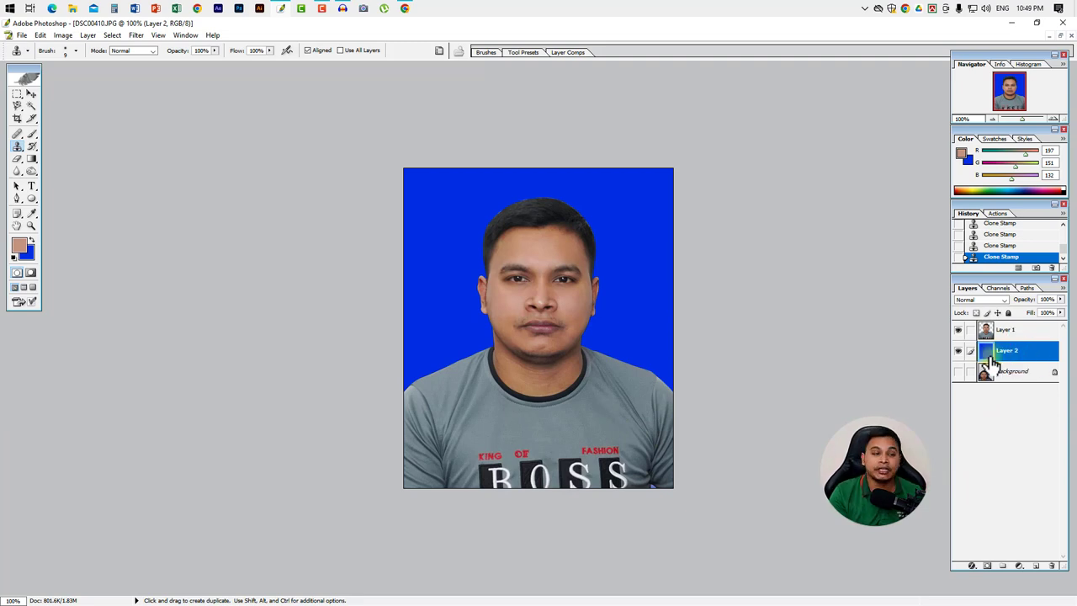
{"action": "left_click", "coordinate": [28, 253]}
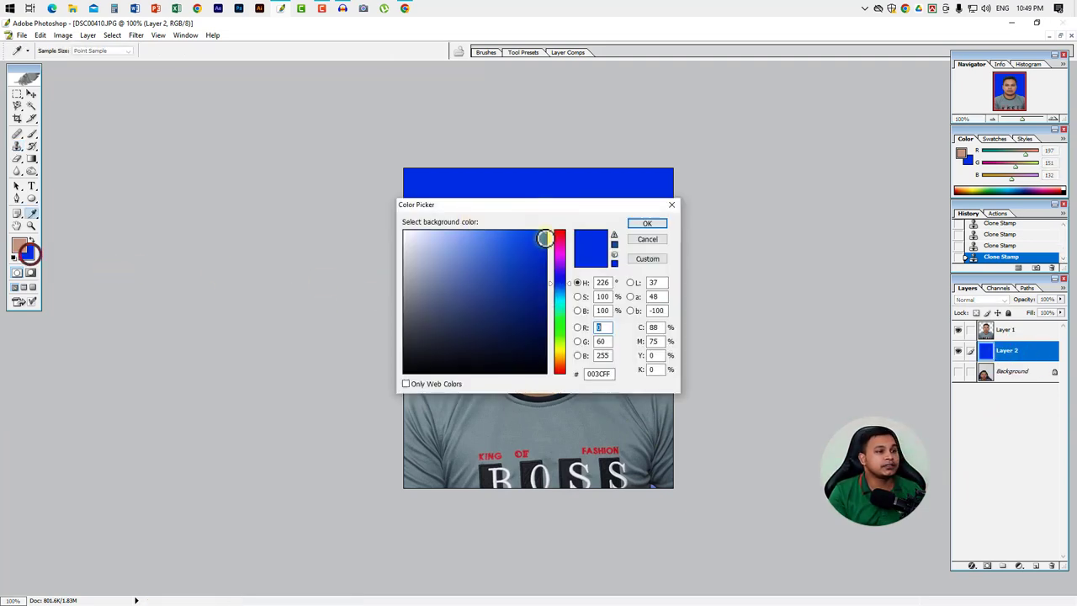
{"action": "left_click", "coordinate": [457, 258]}
{"action": "left_click", "coordinate": [404, 231]}
{"action": "left_click", "coordinate": [649, 225]}
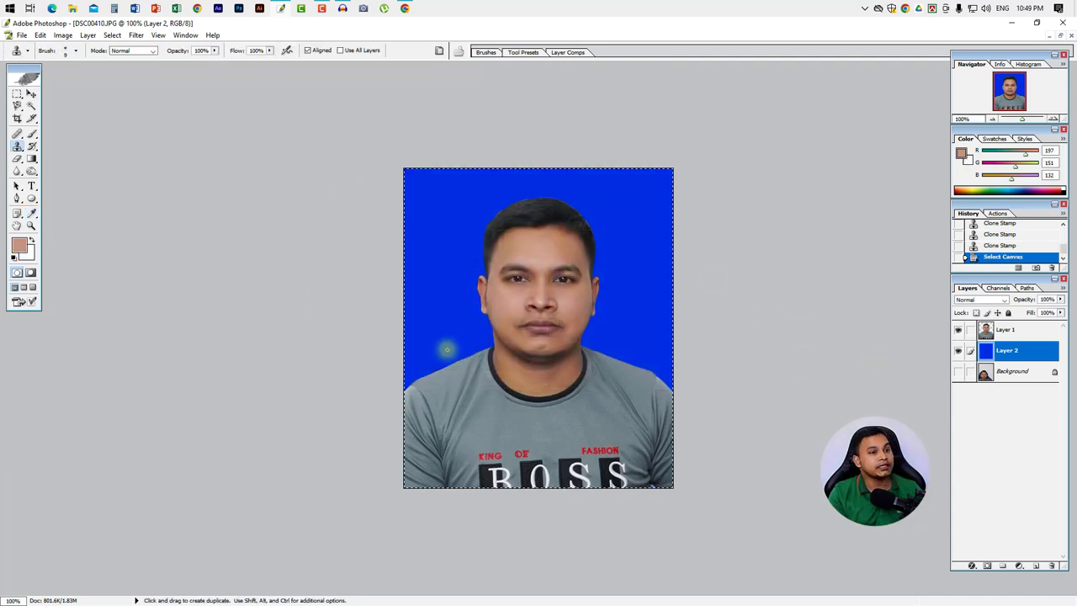
{"action": "key", "text": "ctrl+a"}
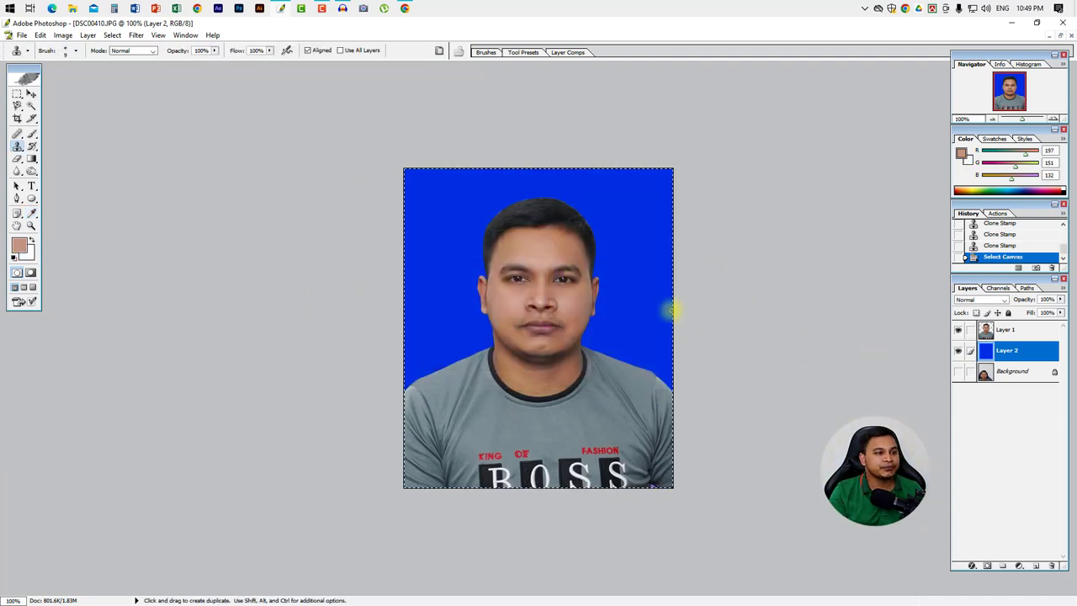
{"action": "key", "text": "ctrl+BackSpace"}
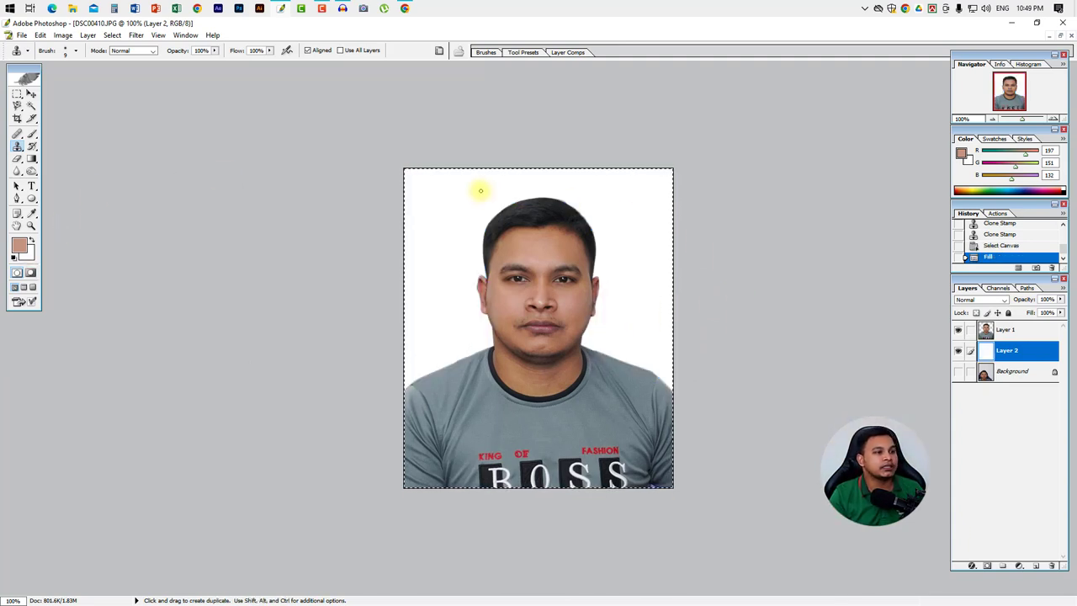
{"action": "key", "text": "ctrl+d"}
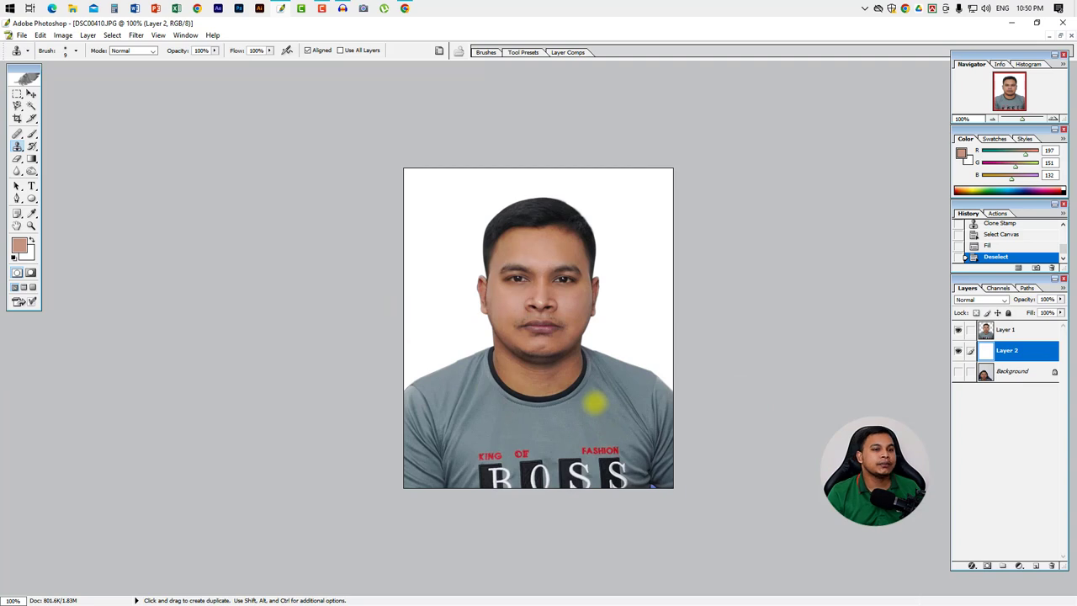
{"action": "left_click", "coordinate": [26, 254]}
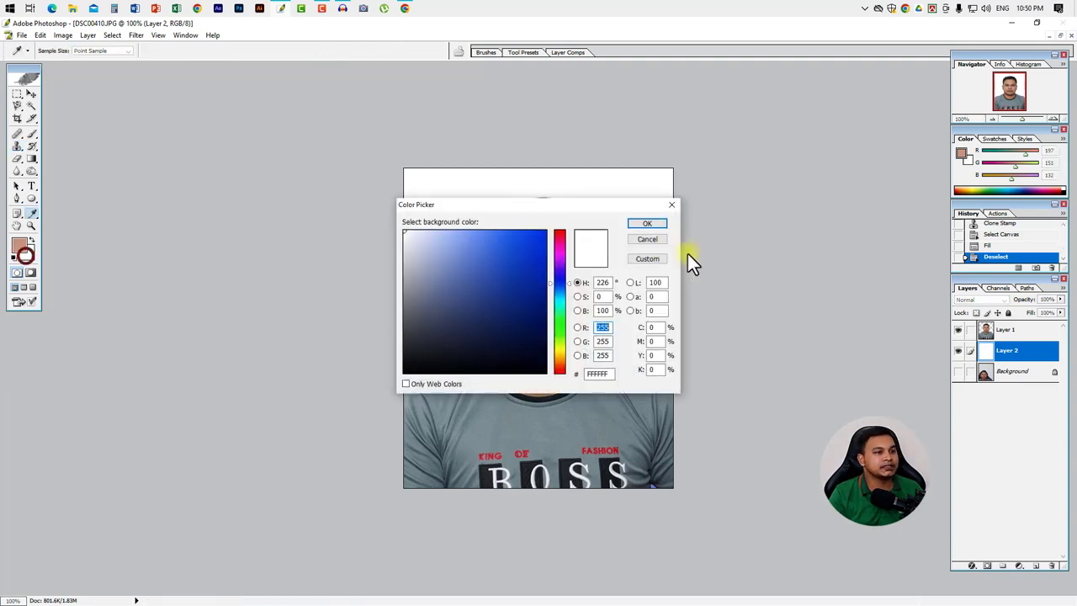
{"action": "left_click", "coordinate": [533, 248]}
{"action": "left_click", "coordinate": [653, 225]}
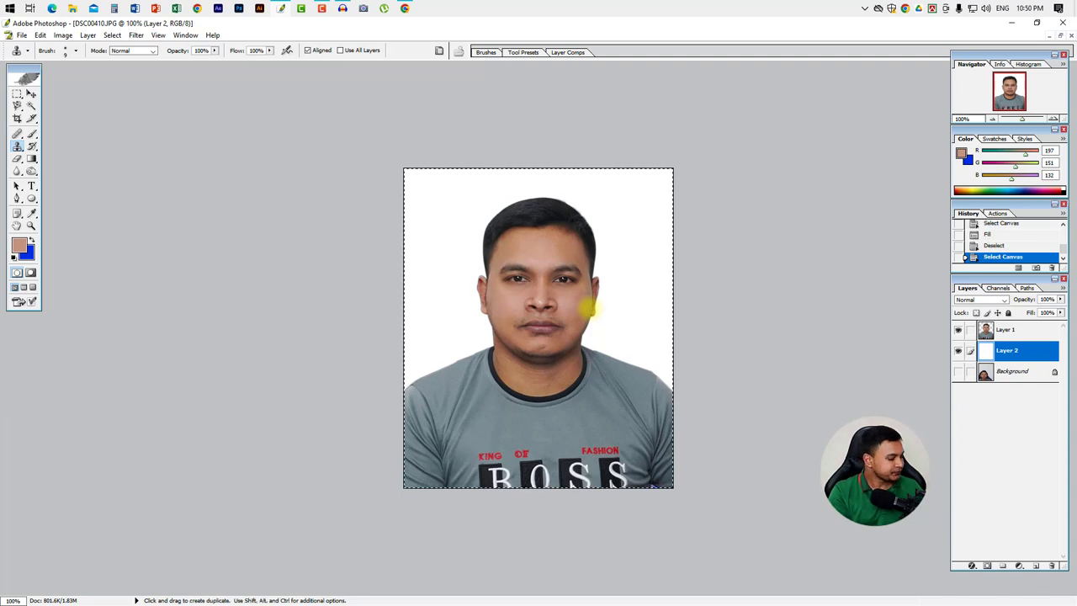
{"action": "key", "text": "ctrl+BackSpace"}
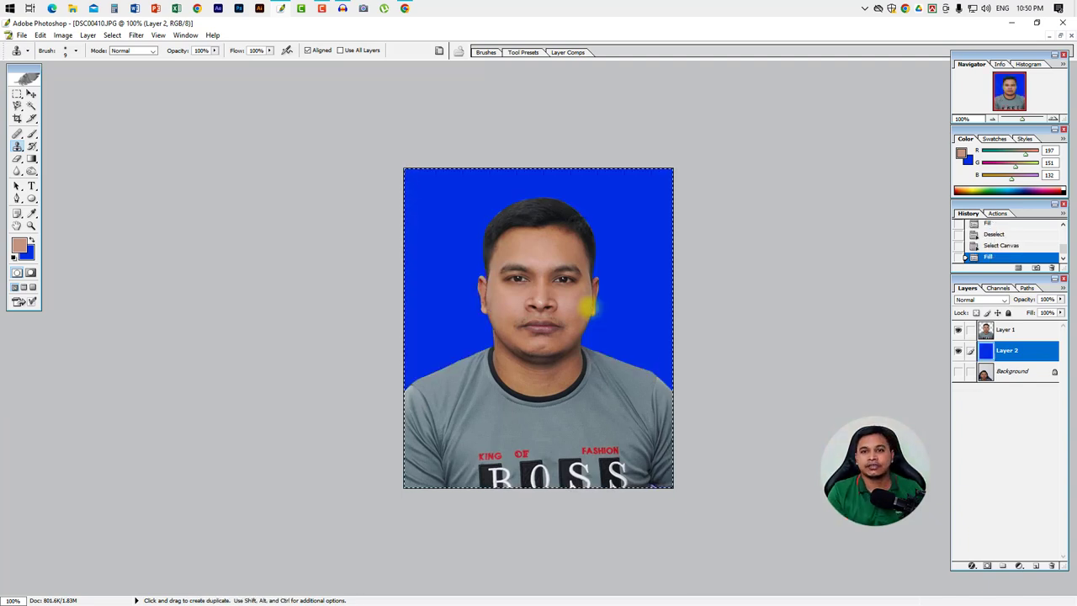
{"action": "left_click", "coordinate": [31, 94]}
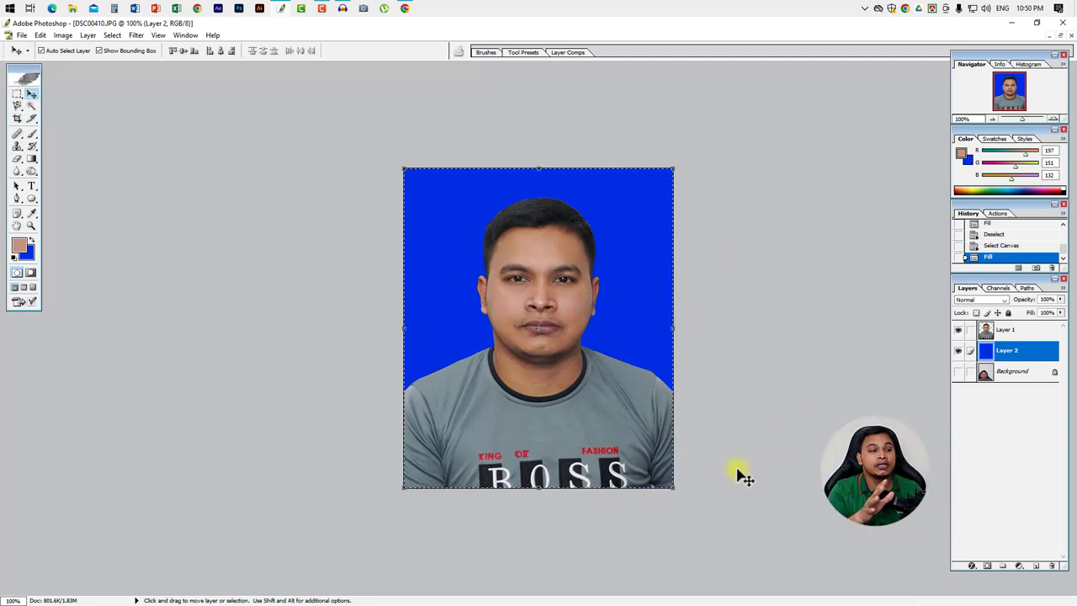
{"action": "key", "text": "ctrl+d"}
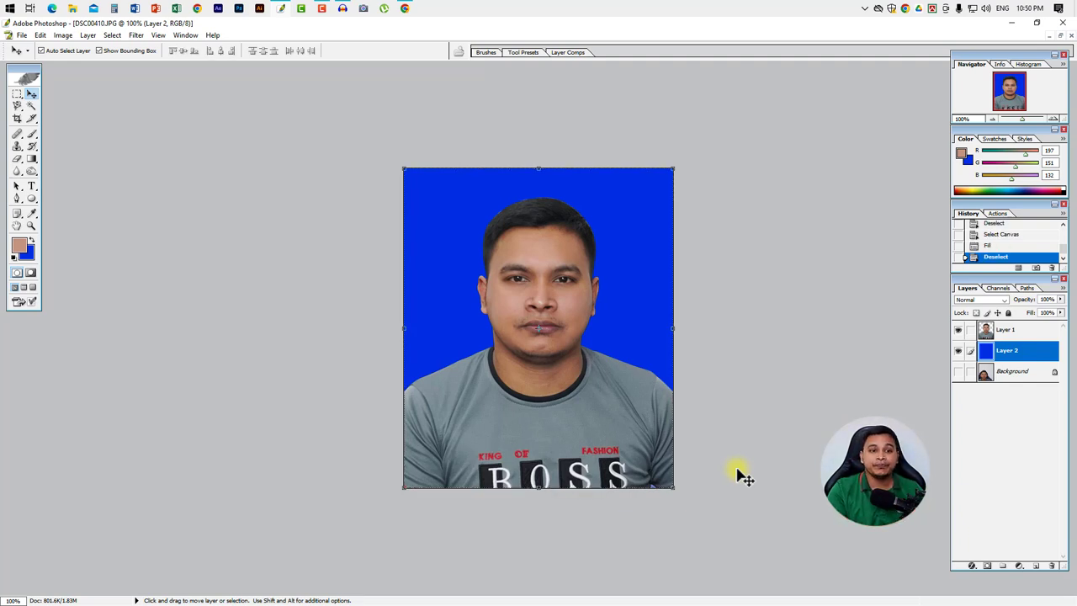
{"action": "double_click", "coordinate": [1007, 353]}
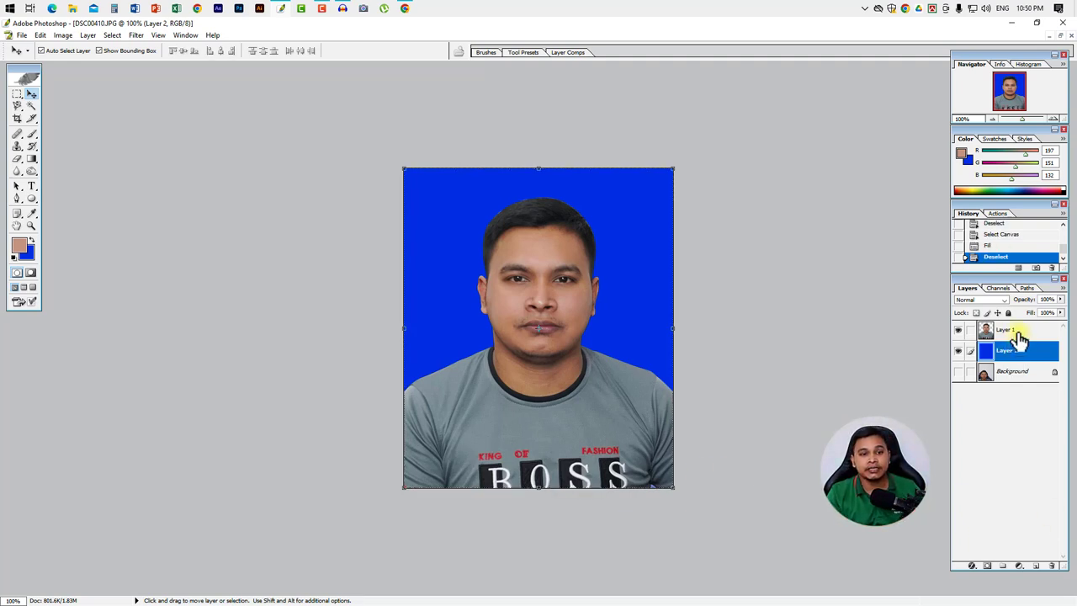
{"action": "left_click", "coordinate": [1019, 376]}
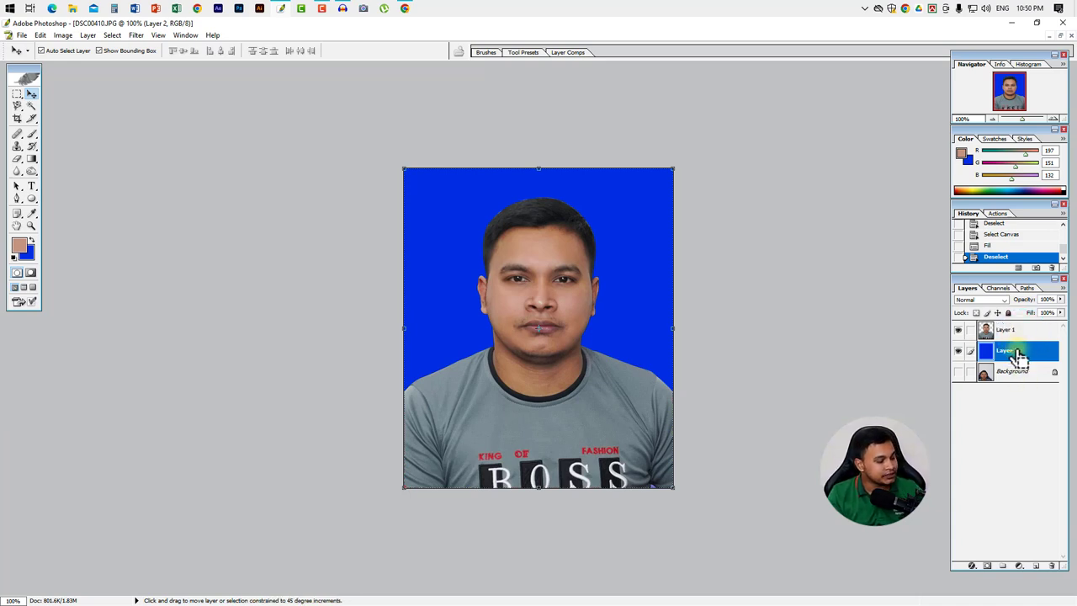
{"action": "key", "text": "ctrl+shift+e"}
{"action": "left_click", "coordinate": [1030, 336]}
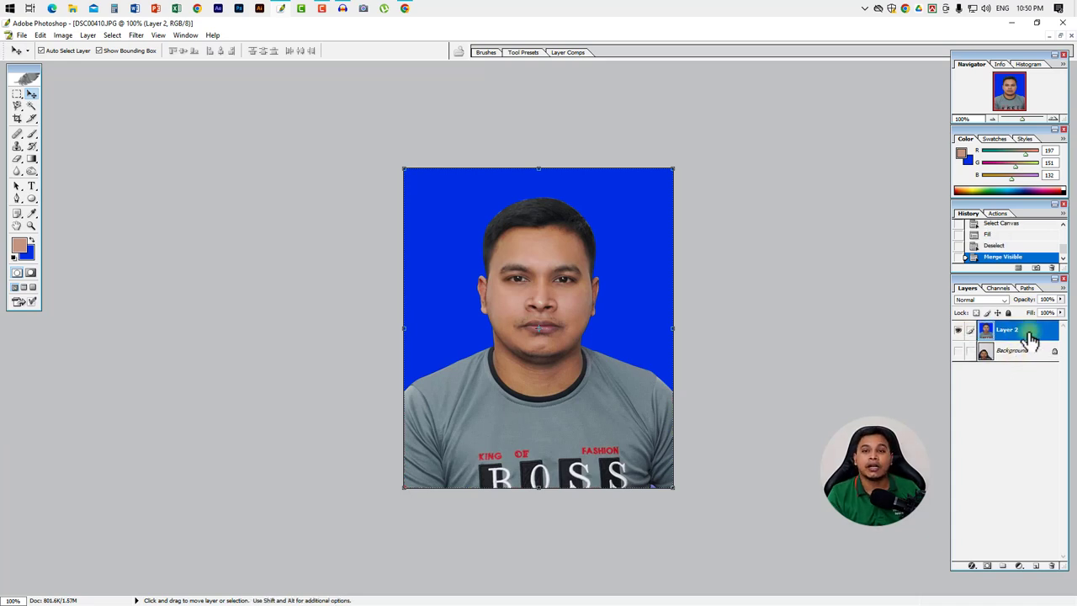
{"action": "left_click_drag", "start_coordinate": [1028, 335], "coordinate": [1017, 345]}
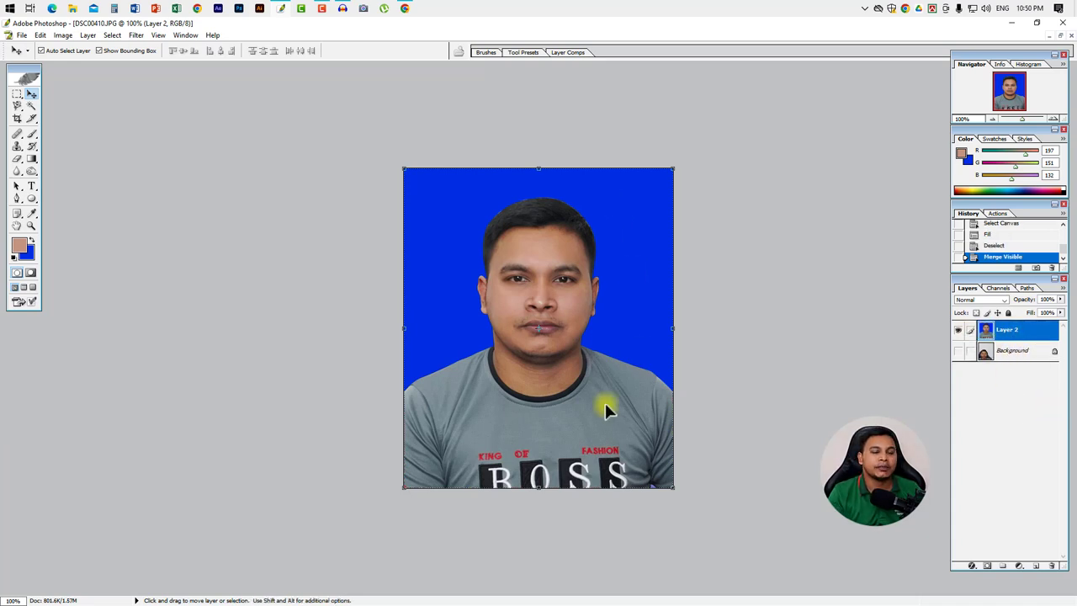
{"action": "left_click_drag", "start_coordinate": [615, 395], "coordinate": [639, 419]}
{"action": "key", "text": "ctrl+z"}
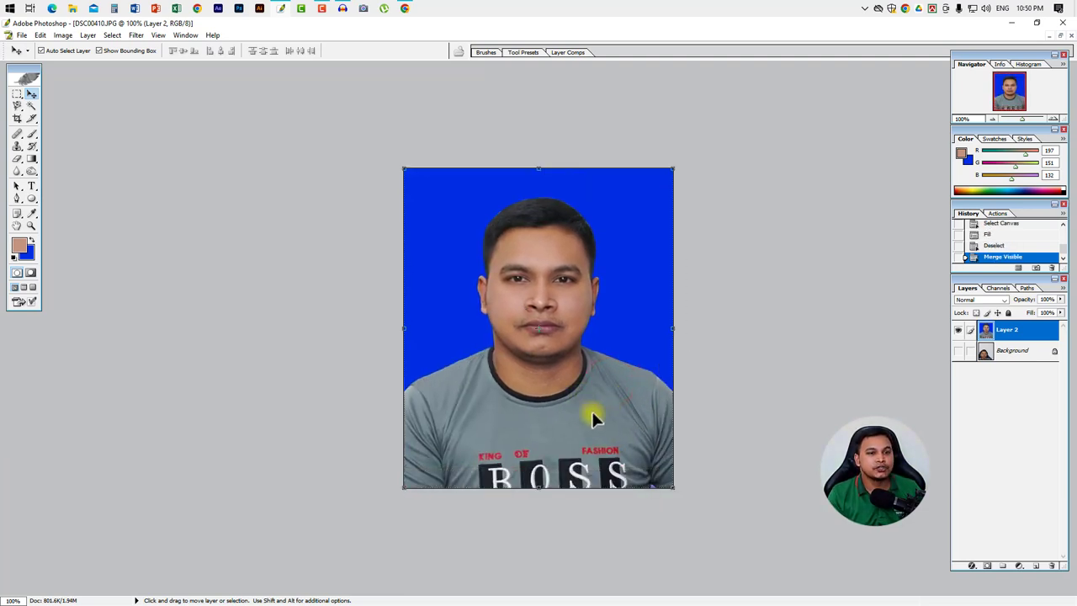
{"action": "key", "text": "ctrl+z"}
{"action": "key", "text": "ctrl+alt+z"}
{"action": "key", "text": "ctrl+alt+z"}
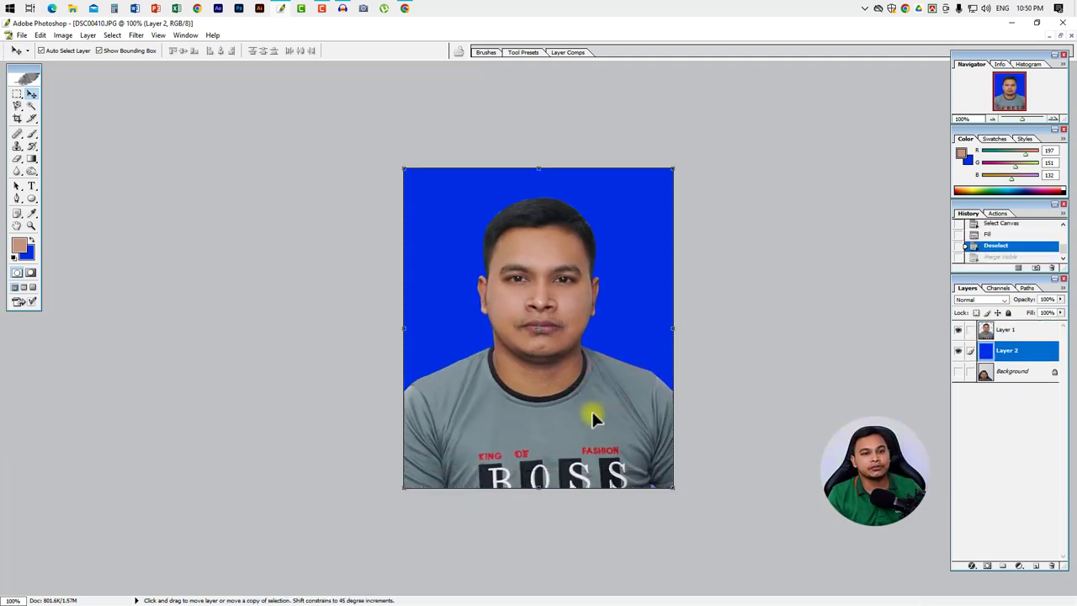
- Nudge the portrait slightly upward on the blue backdrop, undoing the trial moves
{"action": "left_click_drag", "start_coordinate": [579, 419], "coordinate": [596, 380]}
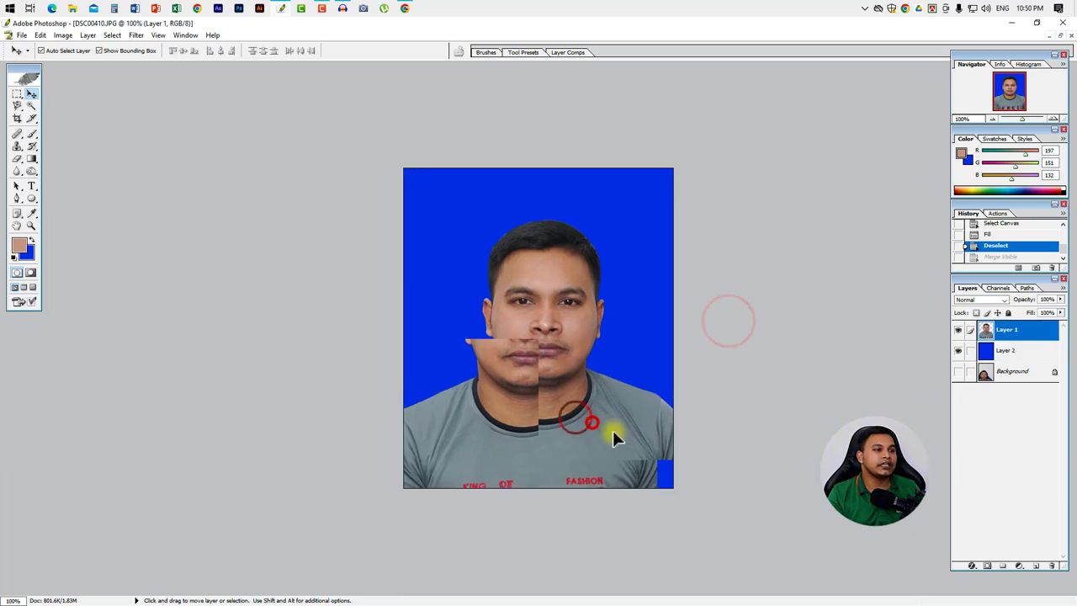
{"action": "key", "text": "ctrl+z"}
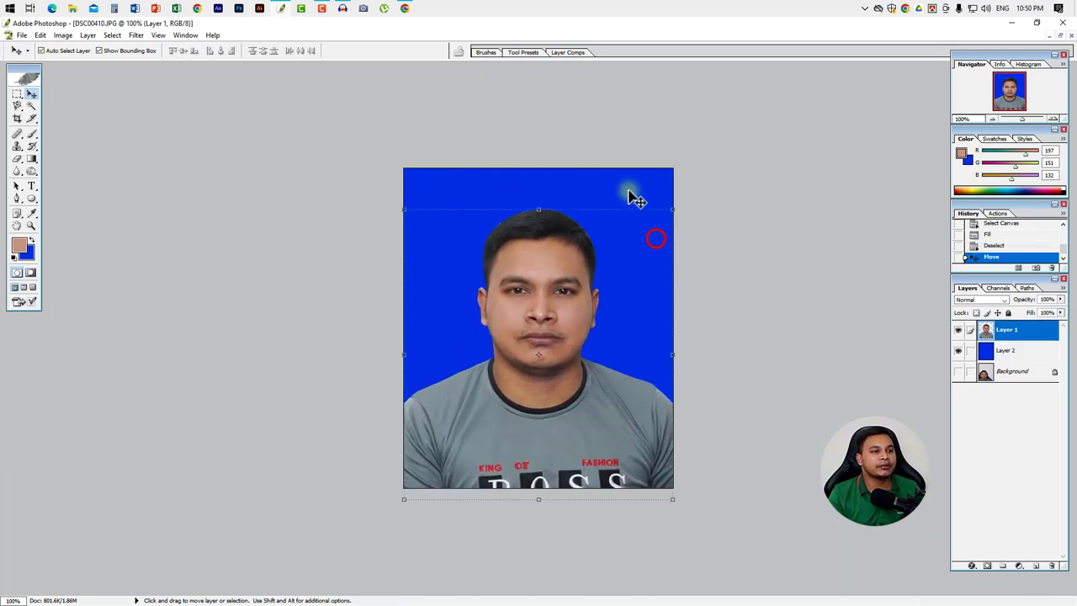
{"action": "mouse_move", "coordinate": [632, 187]}
{"action": "left_mouse_down"}
{"action": "mouse_move", "coordinate": [647, 261]}
{"action": "mouse_move", "coordinate": [674, 226]}
{"action": "left_mouse_up"}
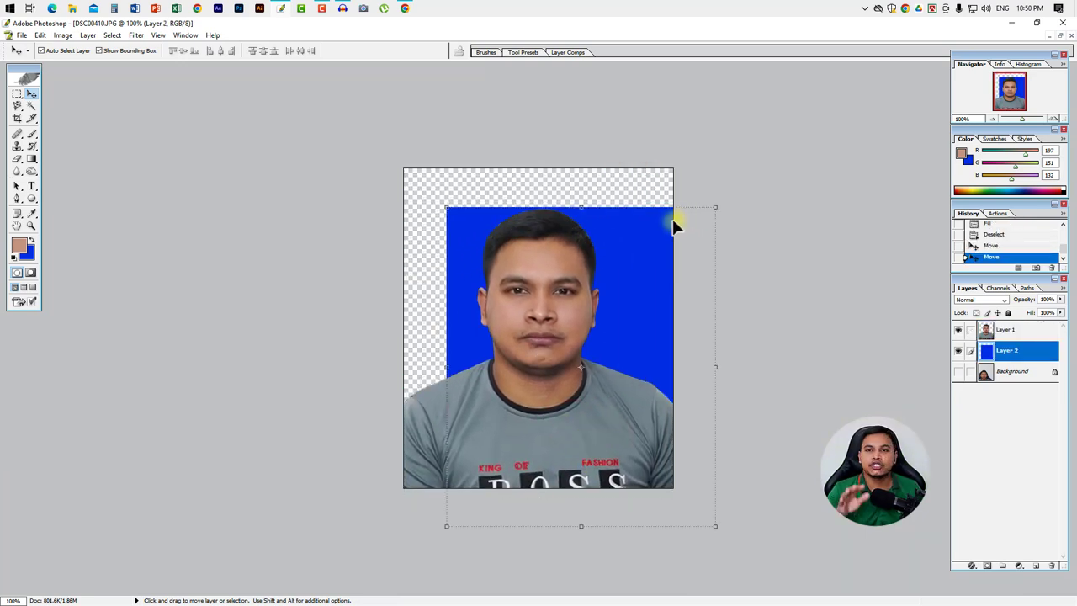
{"action": "key", "text": "ctrl+z"}
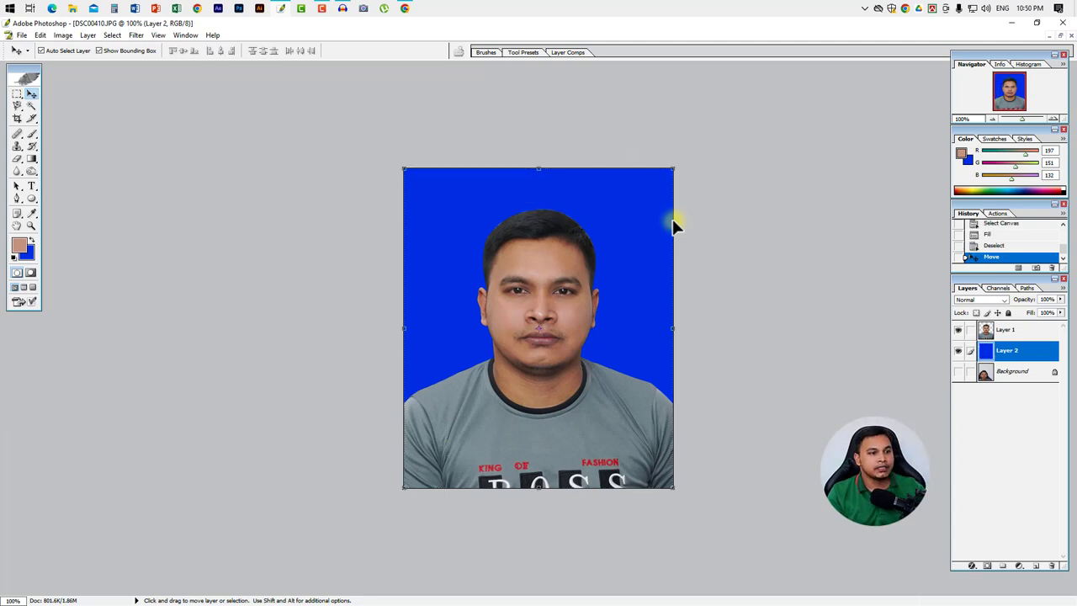
{"action": "key", "text": "ctrl+z"}
{"action": "key", "text": "ctrl+z"}
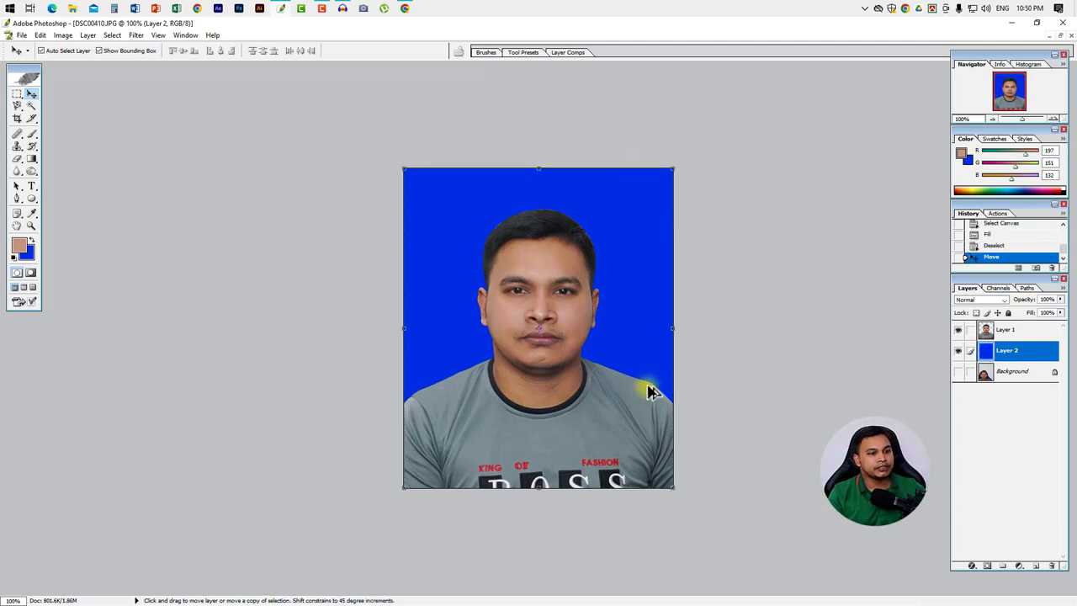
{"action": "left_click_drag", "start_coordinate": [622, 418], "coordinate": [589, 407]}
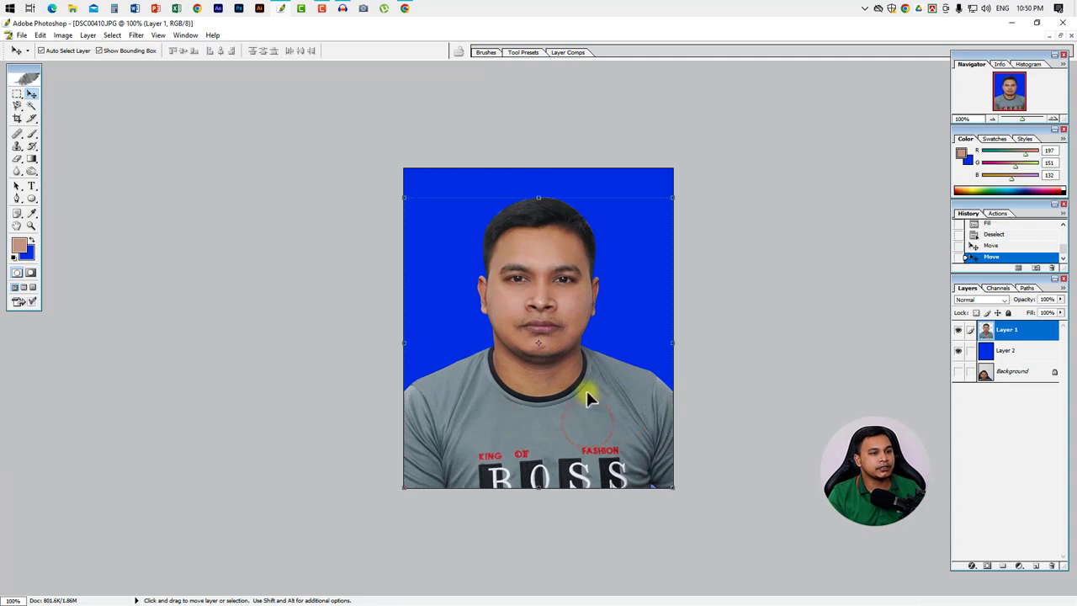
- Merge the portrait and blue backdrop into a single Layer 2
{"action": "left_click", "coordinate": [627, 187]}
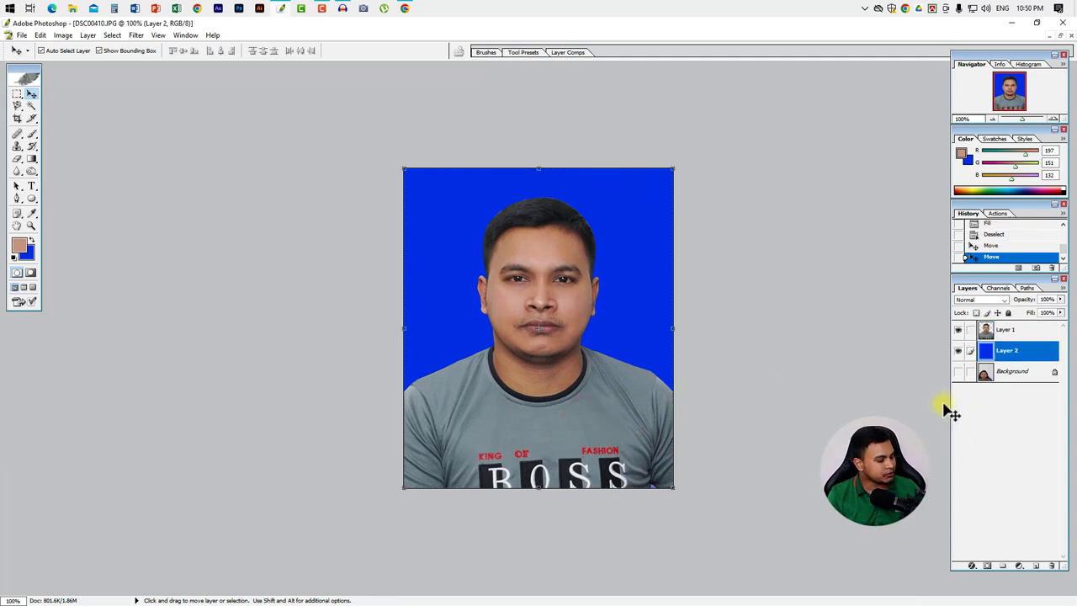
{"action": "key", "text": "ctrl+shift+e"}
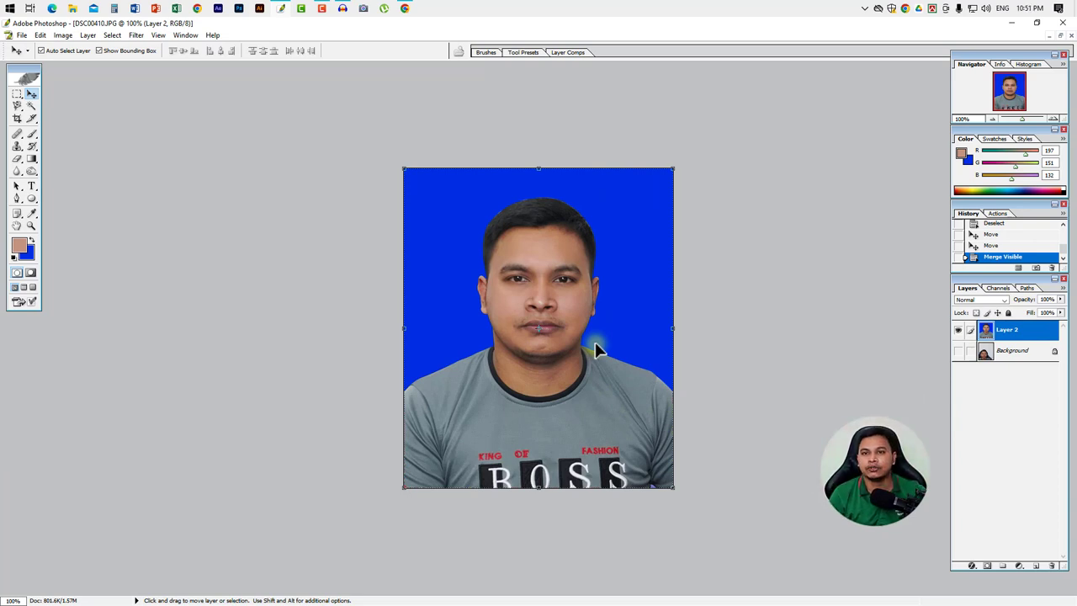
{"action": "key", "text": "ctrl+n"}
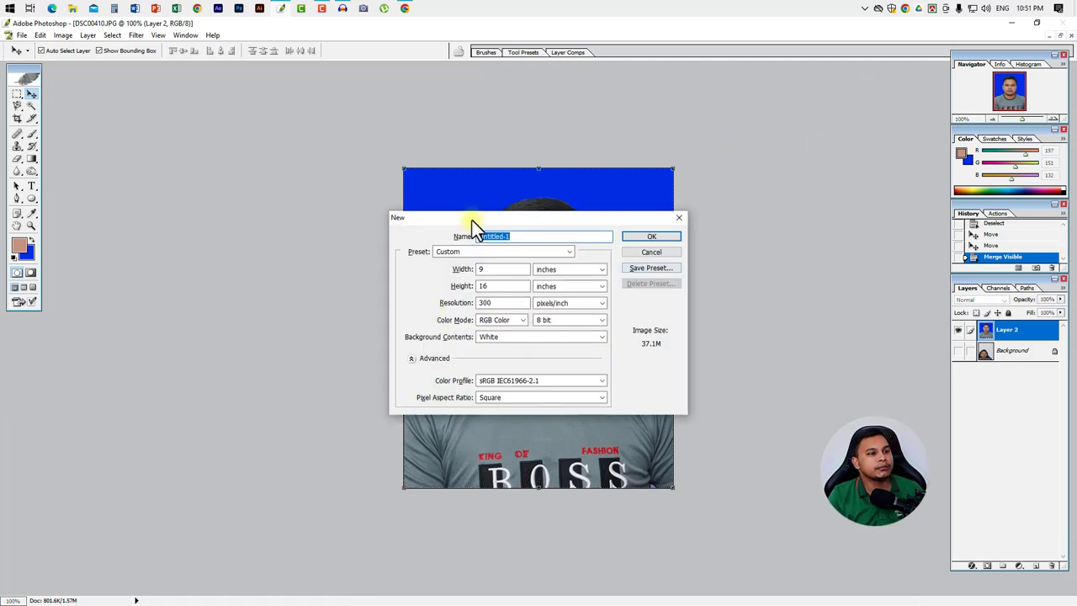
- Create a blank white A4 document, 210 × 297 mm at 300 ppi
{"action": "left_click_drag", "start_coordinate": [495, 219], "coordinate": [505, 133]}
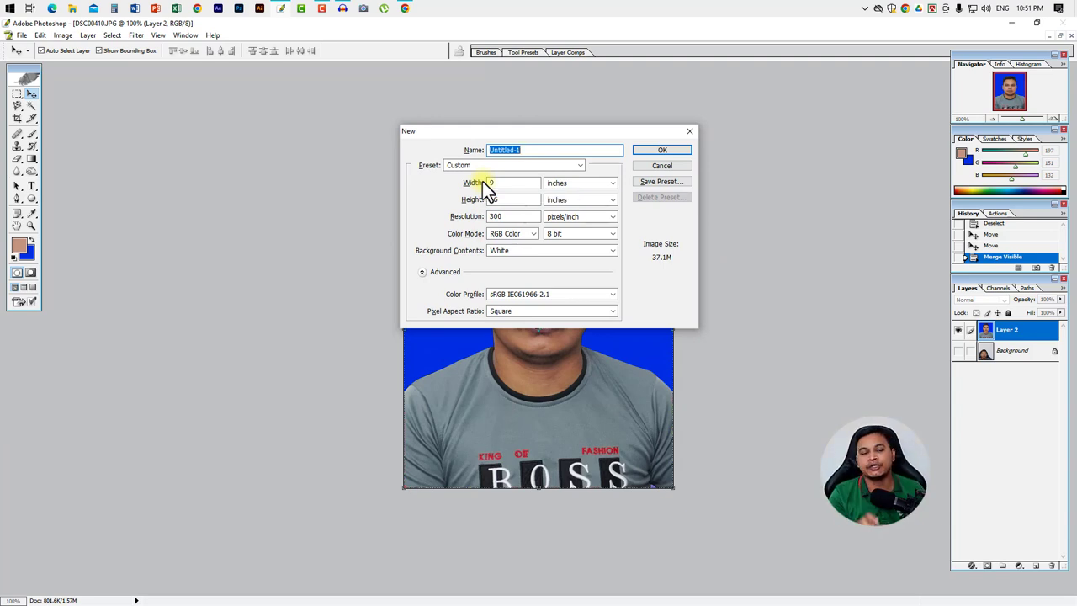
{"action": "left_click", "coordinate": [578, 166]}
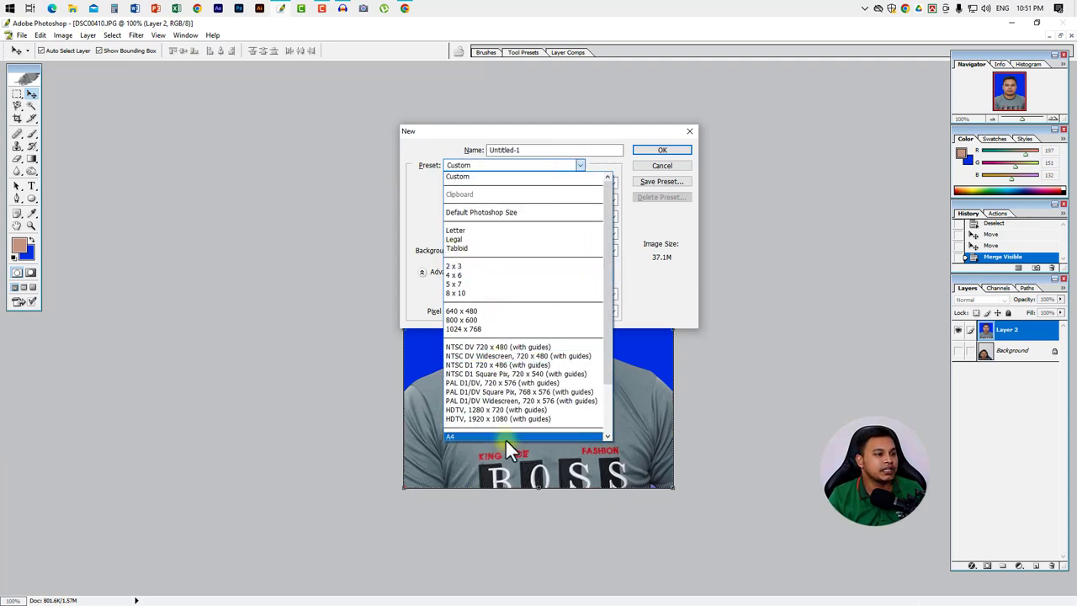
{"action": "left_click", "coordinate": [458, 436]}
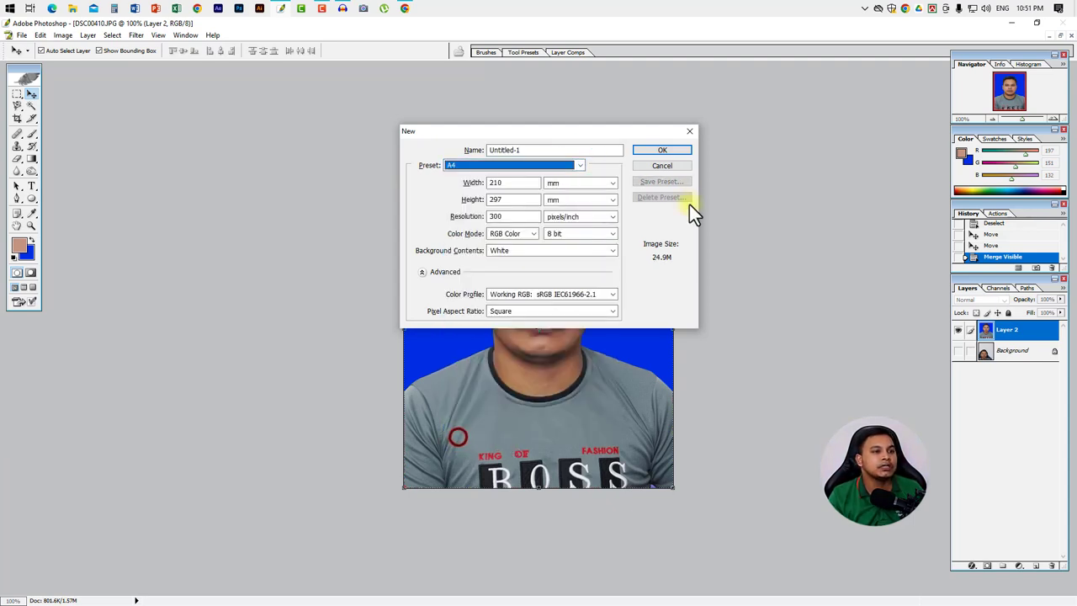
{"action": "left_click", "coordinate": [664, 151]}
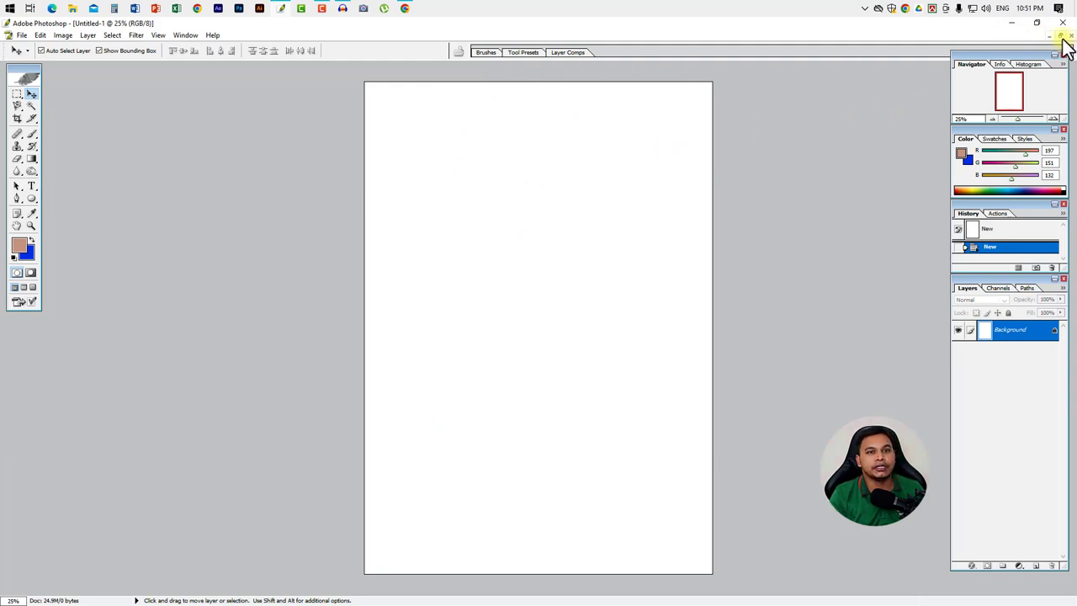
- Float the A4 window beside the photo and drag the blue-backed portrait onto the page's top
{"action": "left_click", "coordinate": [1061, 37]}
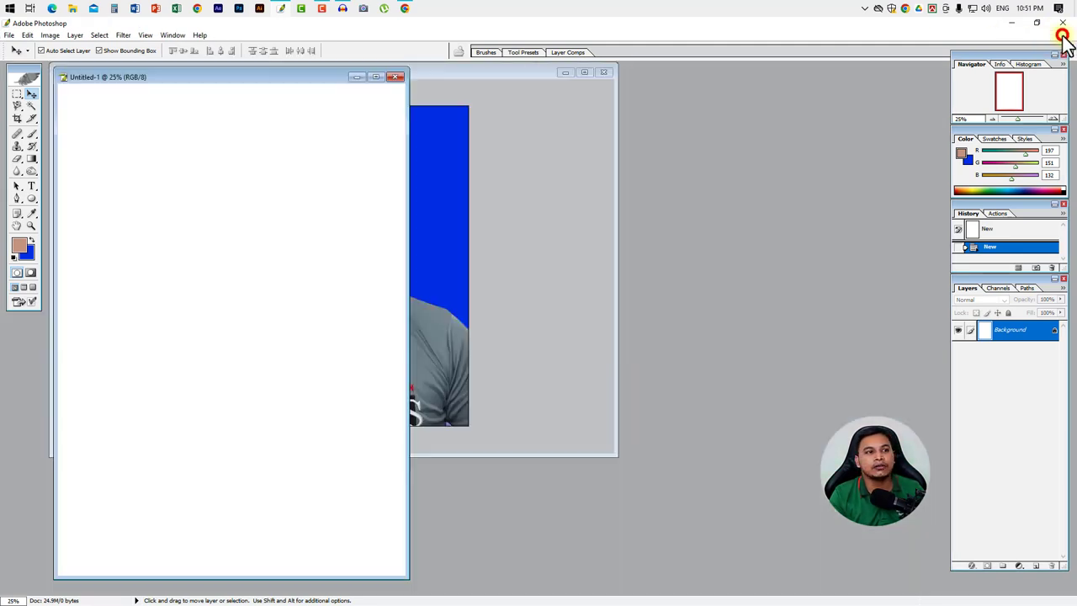
{"action": "mouse_move", "coordinate": [296, 75]}
{"action": "left_mouse_down"}
{"action": "mouse_move", "coordinate": [844, 85]}
{"action": "mouse_move", "coordinate": [822, 73]}
{"action": "left_mouse_up"}
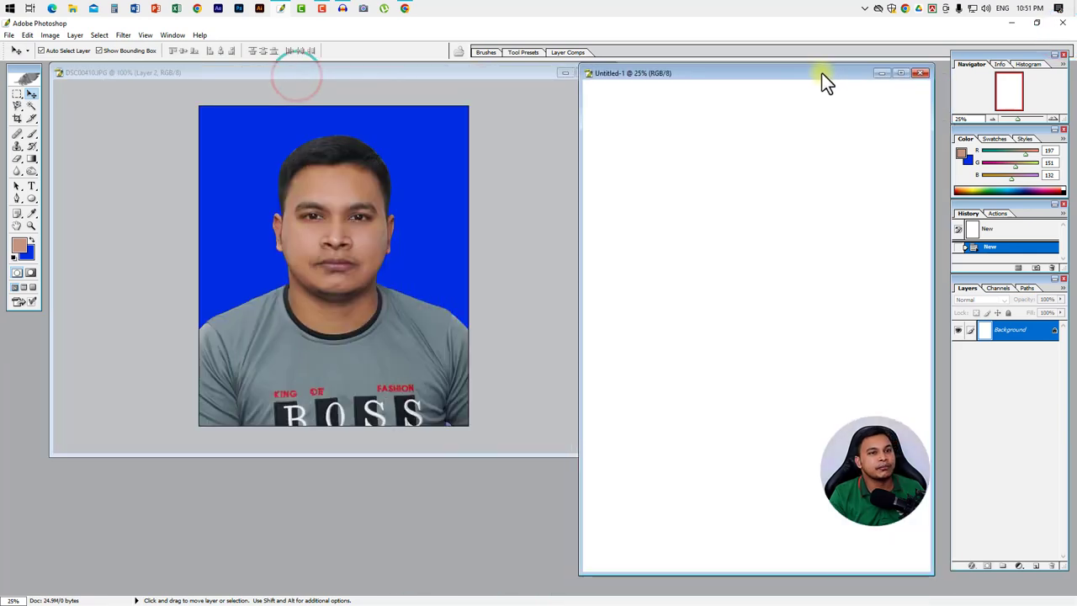
{"action": "left_click", "coordinate": [326, 246]}
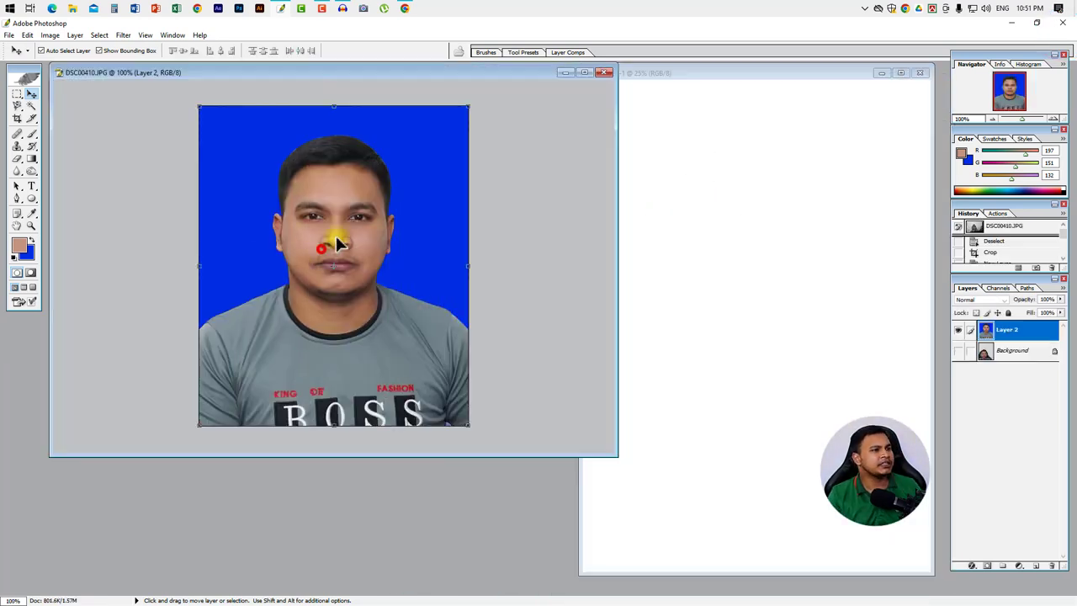
{"action": "mouse_move", "coordinate": [368, 342]}
{"action": "left_mouse_down"}
{"action": "mouse_move", "coordinate": [737, 254]}
{"action": "mouse_move", "coordinate": [651, 158]}
{"action": "mouse_move", "coordinate": [685, 162]}
{"action": "left_mouse_up"}
{"action": "key", "text": "ctrl+z"}
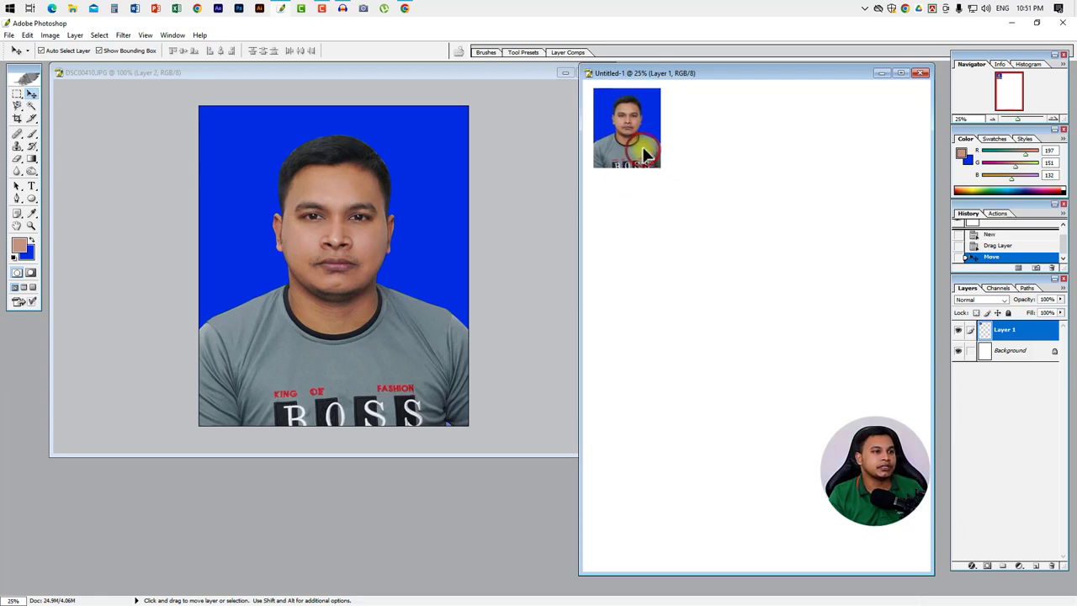
{"action": "mouse_move", "coordinate": [640, 139]}
{"action": "left_mouse_down"}
{"action": "mouse_move", "coordinate": [644, 165]}
{"action": "mouse_move", "coordinate": [850, 167]}
{"action": "left_mouse_up"}
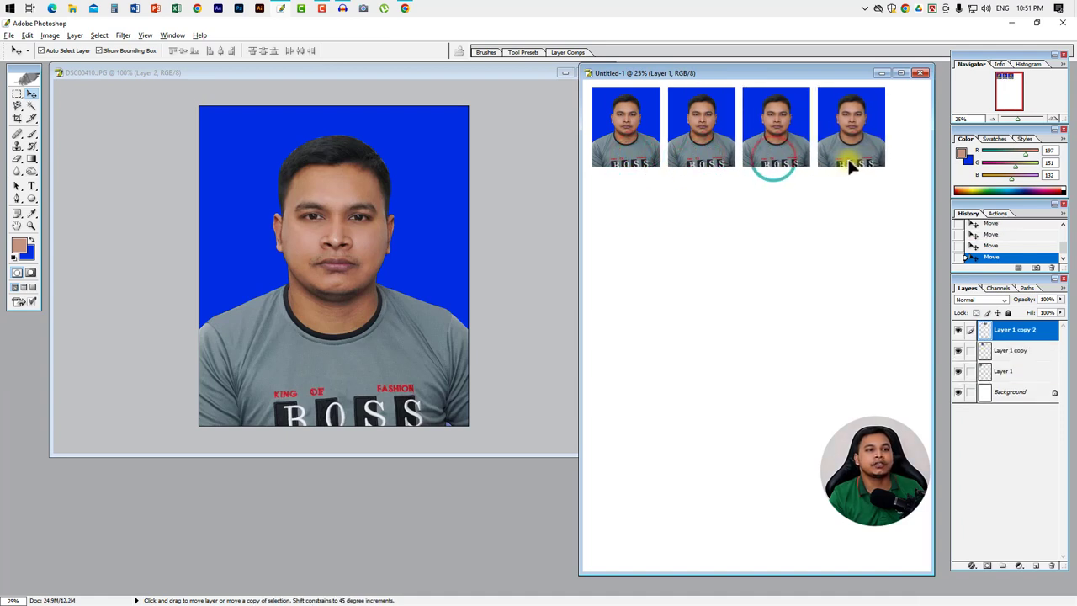
- Undo the merge, select the backdrop layer and set the background colour to white
{"action": "left_click", "coordinate": [382, 229]}
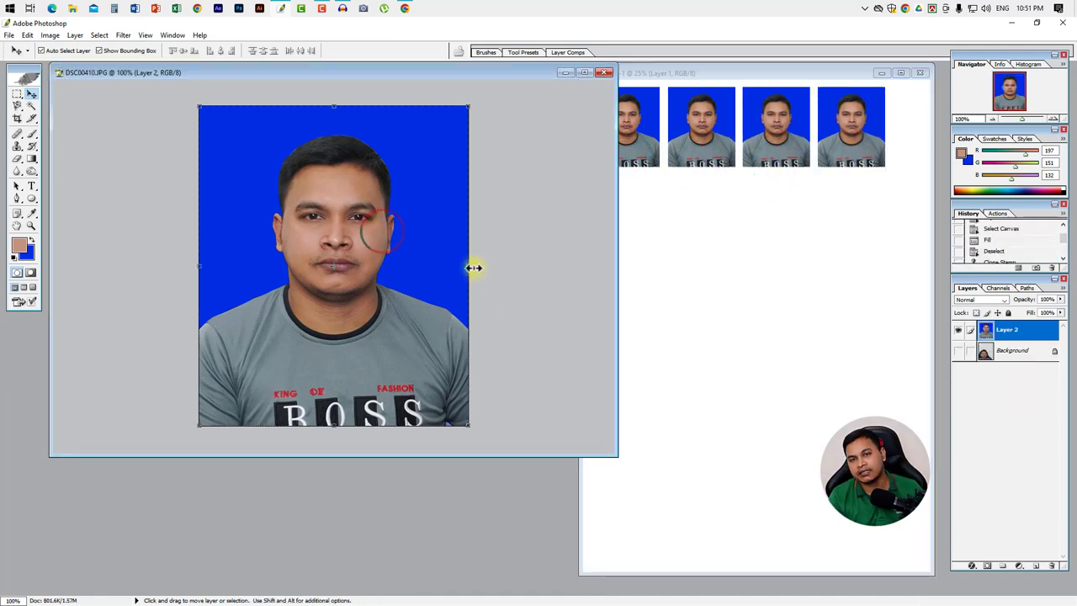
{"action": "key", "text": "ctrl+z"}
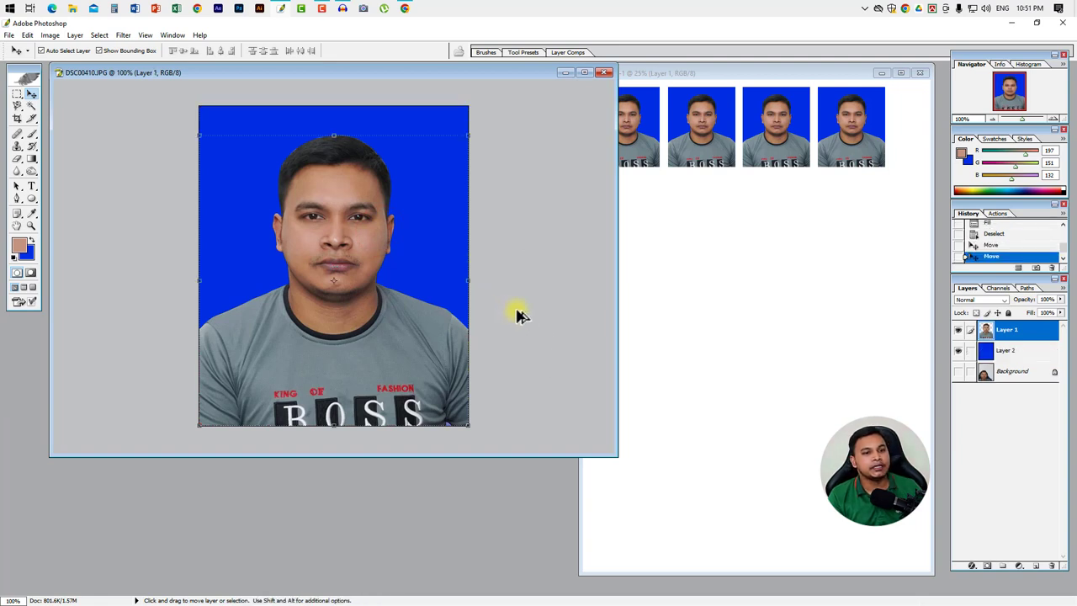
{"action": "left_click", "coordinate": [1006, 352]}
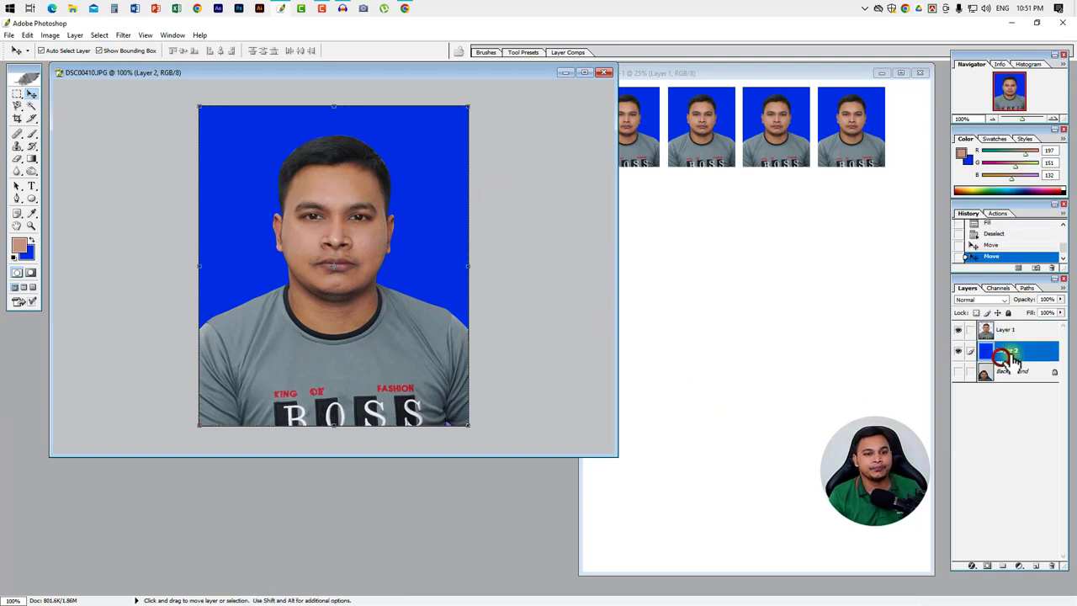
{"action": "left_click", "coordinate": [26, 251]}
{"action": "left_click", "coordinate": [466, 277]}
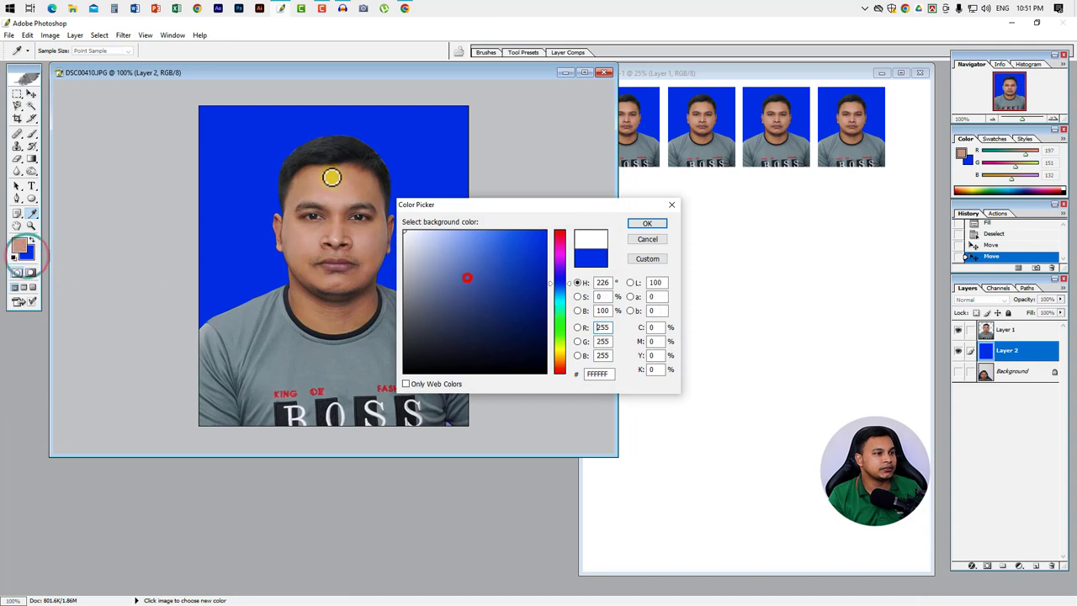
{"action": "left_click", "coordinate": [646, 222]}
- Fill the backdrop white, merge visible, and place a copy below the blue row
{"action": "key", "text": "v"}
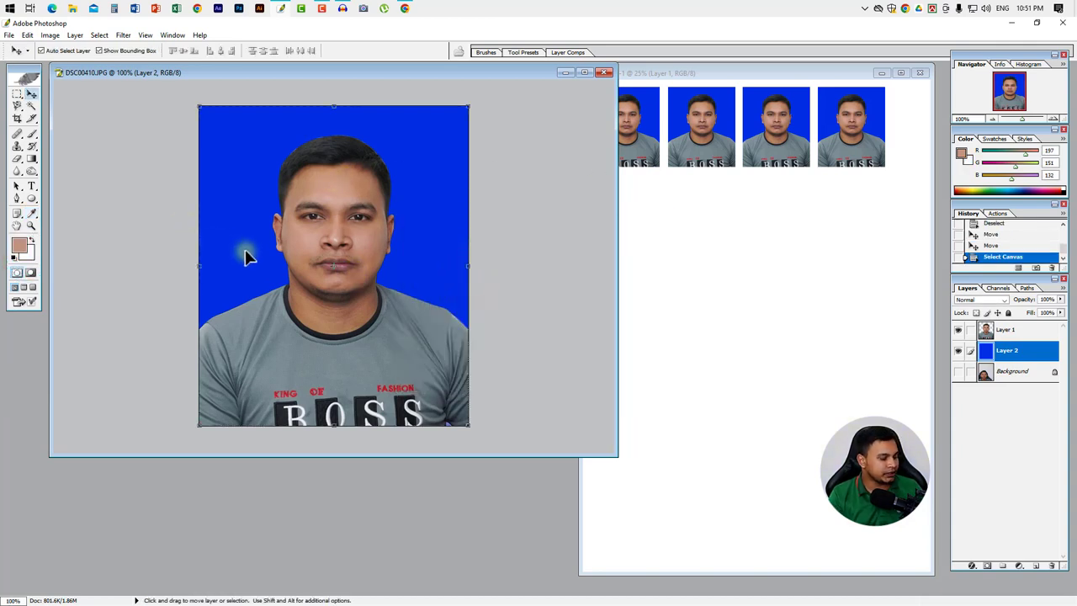
{"action": "key", "text": "ctrl+a"}
{"action": "key", "text": "ctrl+BackSpace"}
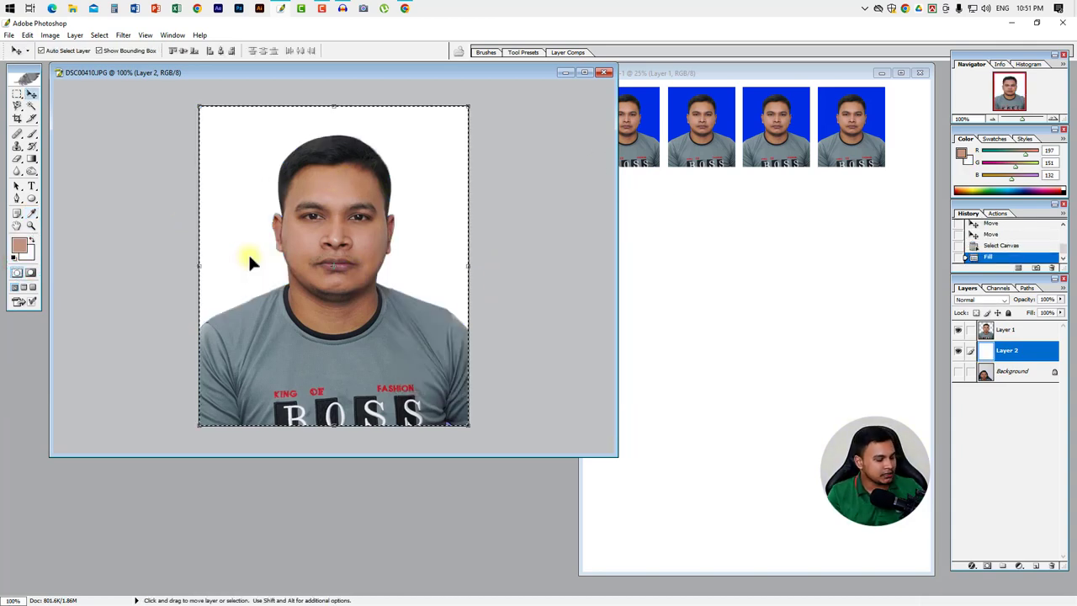
{"action": "key", "text": "ctrl+d"}
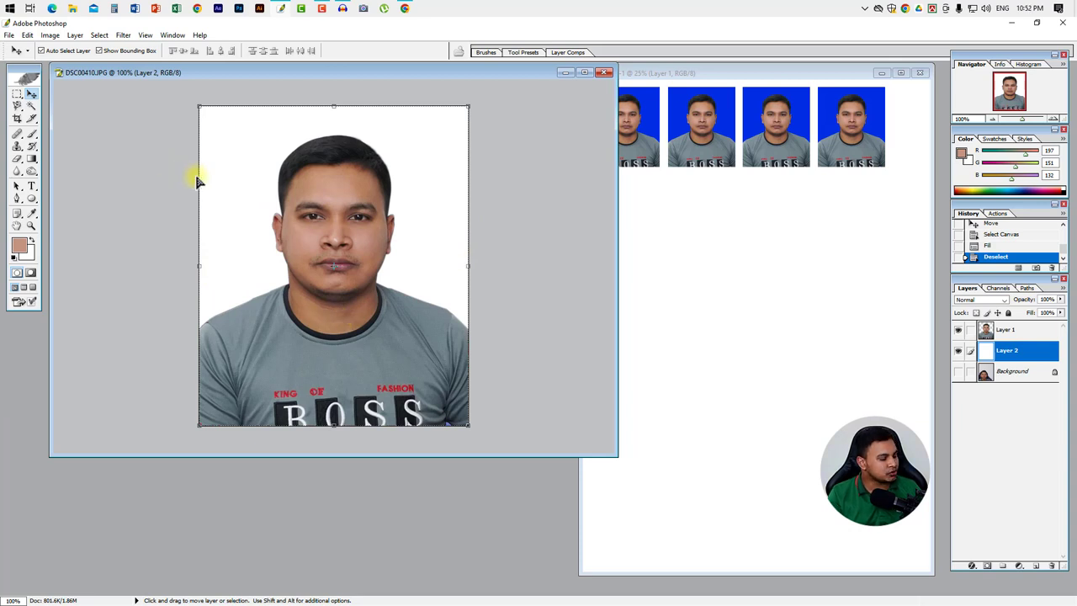
{"action": "key", "text": "ctrl+shift+e"}
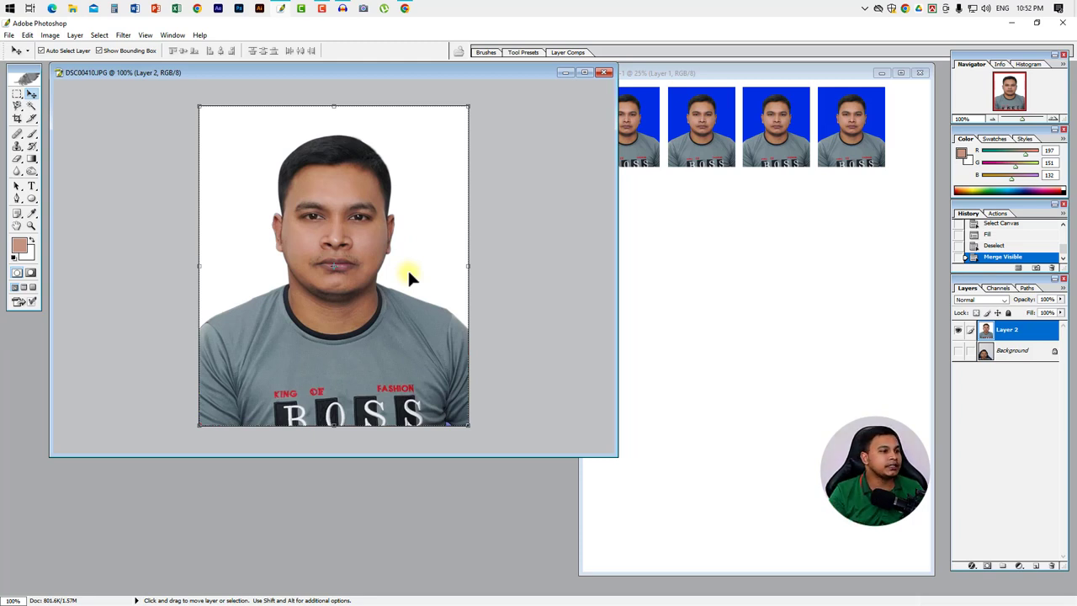
{"action": "mouse_move", "coordinate": [386, 351]}
{"action": "left_mouse_down"}
{"action": "mouse_move", "coordinate": [754, 294]}
{"action": "mouse_move", "coordinate": [644, 255]}
{"action": "left_mouse_up"}
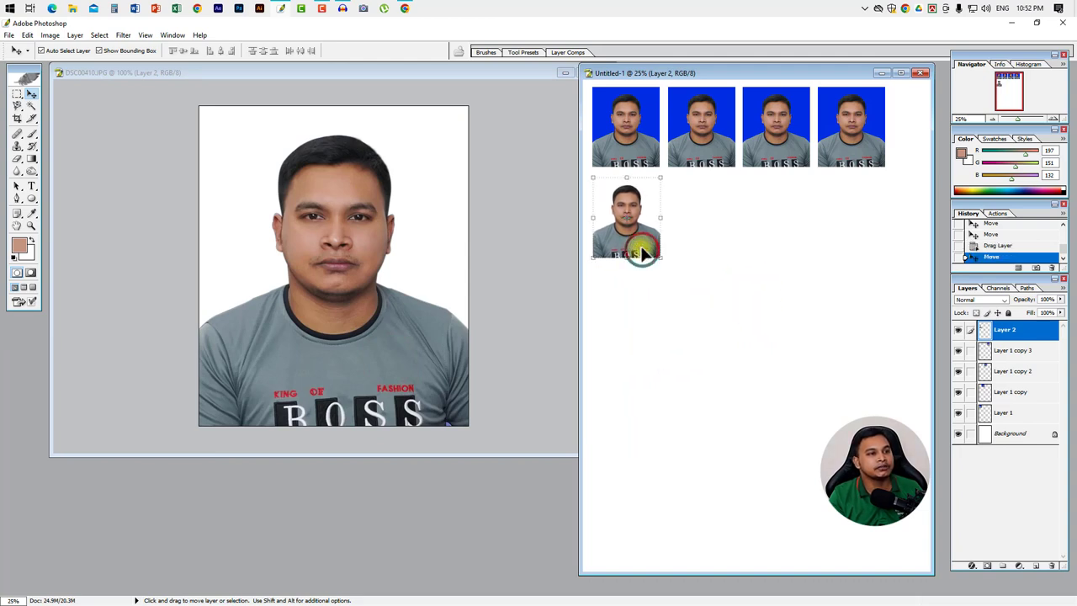
- Duplicate the white-backed portrait into a row of four beneath the blue row
{"action": "mouse_move", "coordinate": [636, 251]}
{"action": "left_mouse_down"}
{"action": "mouse_move", "coordinate": [709, 261]}
{"action": "mouse_move", "coordinate": [781, 242]}
{"action": "mouse_move", "coordinate": [875, 245]}
{"action": "mouse_move", "coordinate": [857, 243]}
{"action": "left_mouse_up"}
{"action": "left_click", "coordinate": [825, 327]}
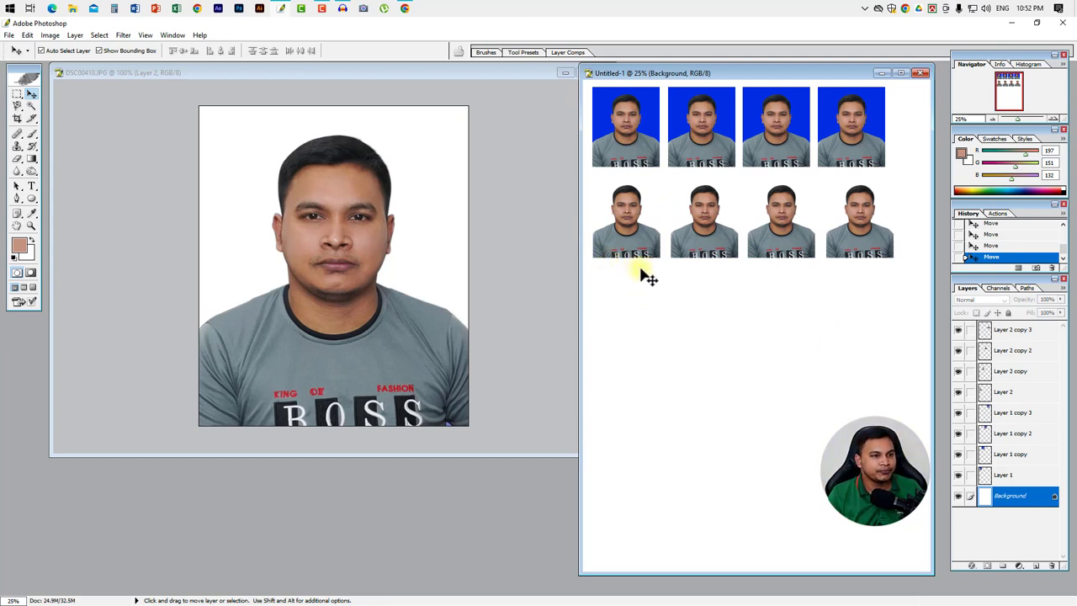
{"action": "left_click", "coordinate": [489, 234]}
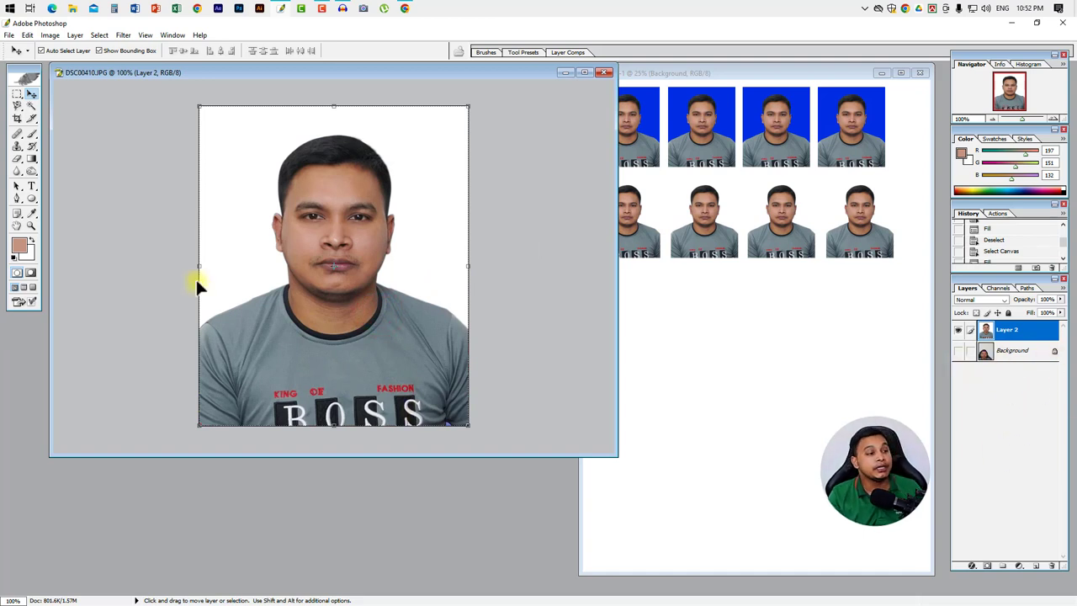
- Select the whole portrait and turn the selection into a border band
{"action": "left_click", "coordinate": [394, 319]}
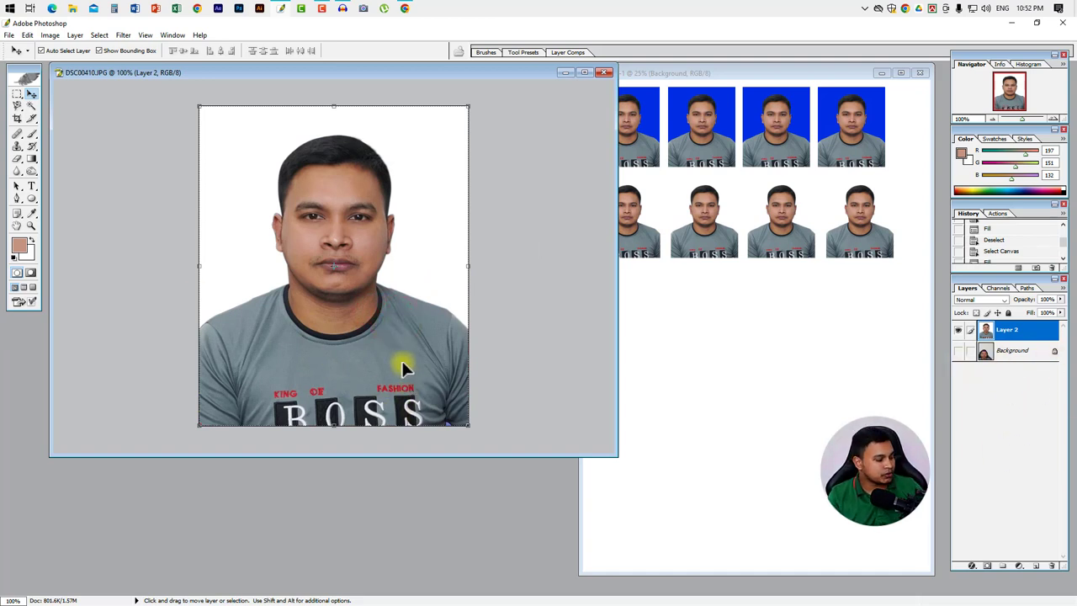
{"action": "key", "text": "ctrl+a"}
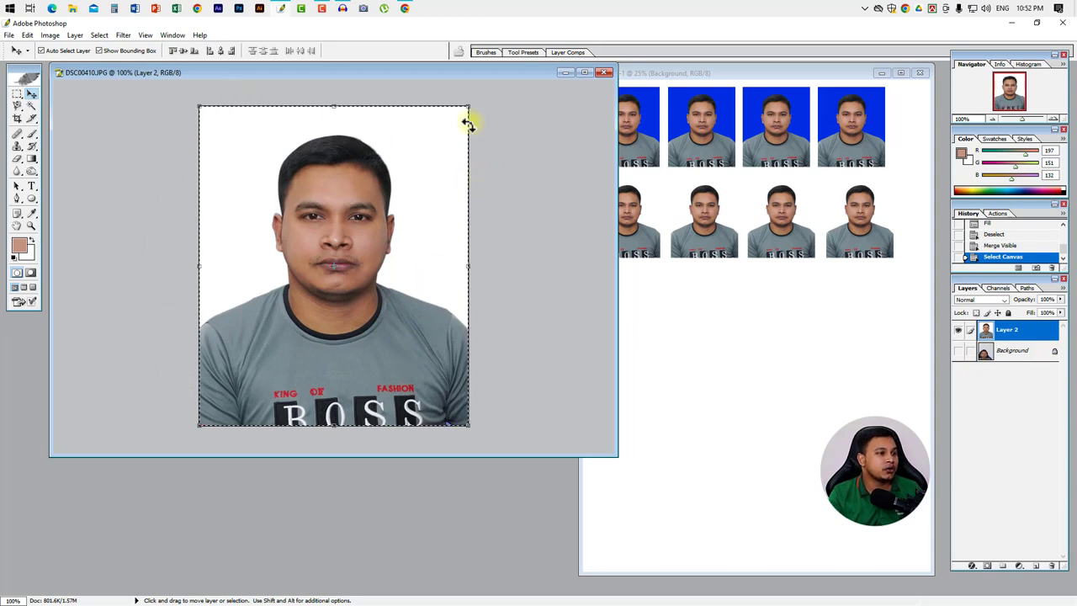
{"action": "left_click", "coordinate": [99, 35]}
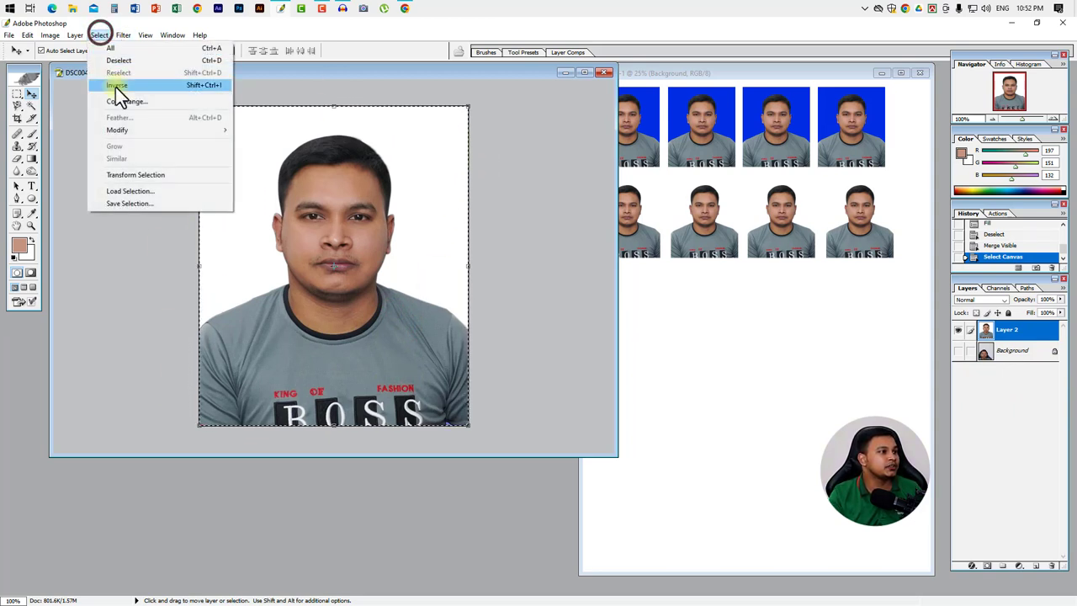
{"action": "left_click", "coordinate": [138, 129]}
{"action": "mouse_move", "coordinate": [116, 130]}
{"action": "left_click", "coordinate": [276, 129]}
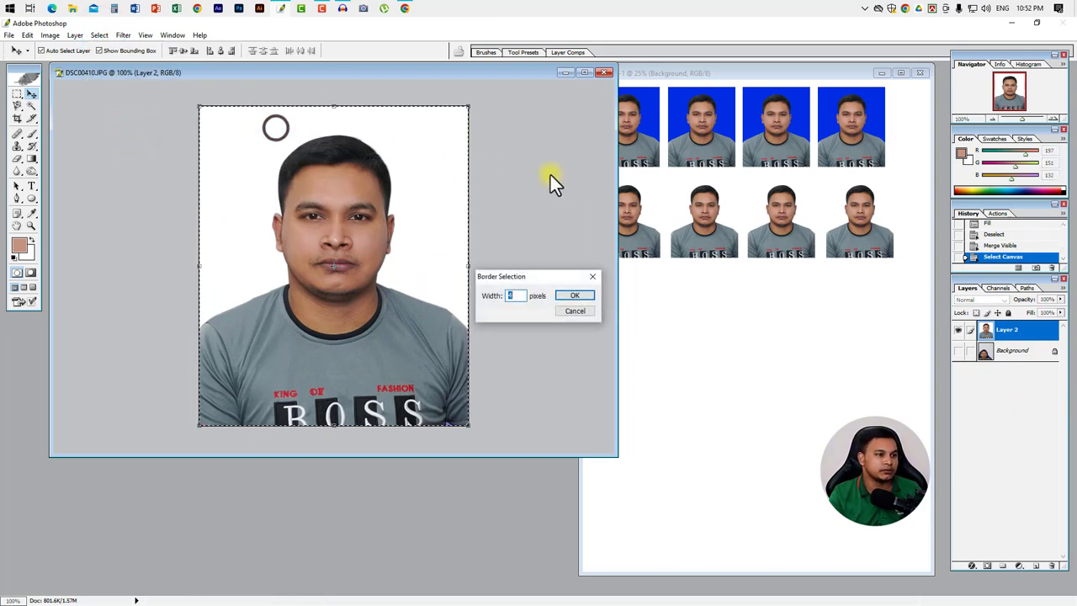
{"action": "left_click_drag", "start_coordinate": [538, 275], "coordinate": [543, 219]}
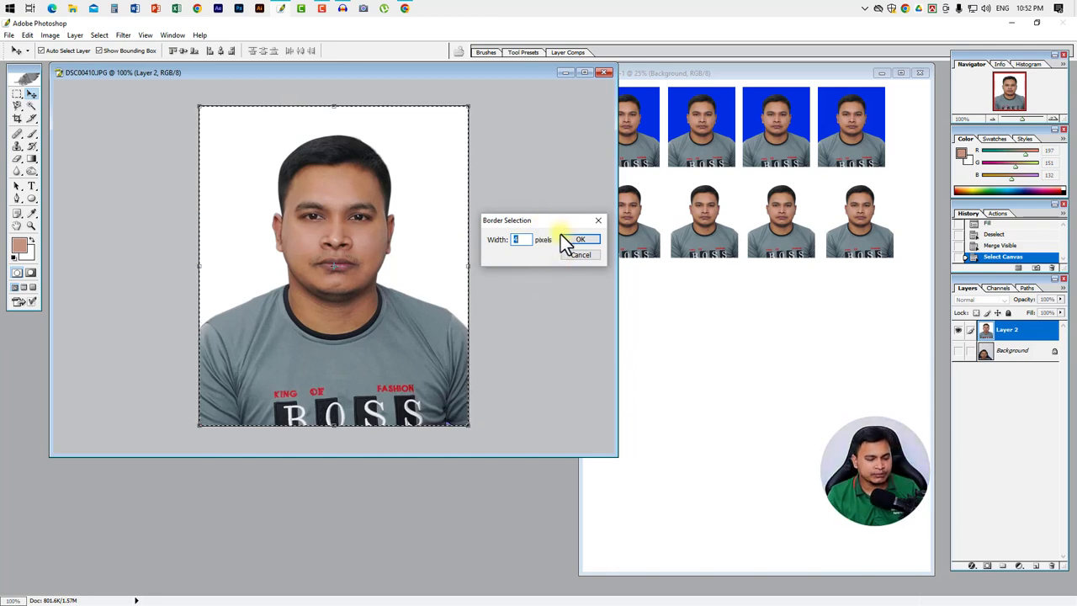
{"action": "left_click", "coordinate": [584, 240]}
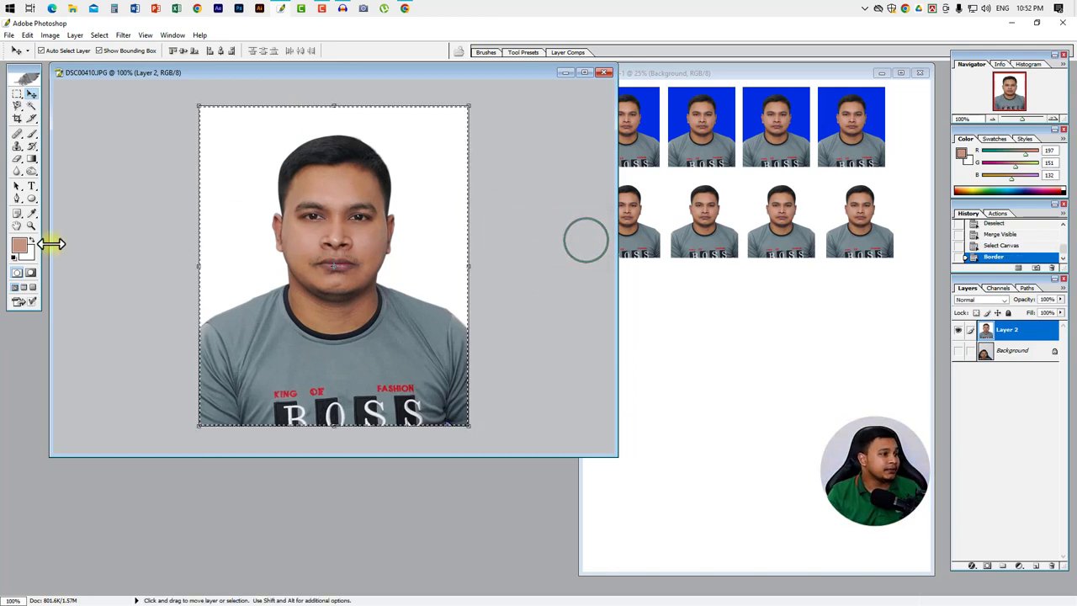
- Fill the border band with dark grey 575757 and deselect
{"action": "left_click", "coordinate": [26, 252]}
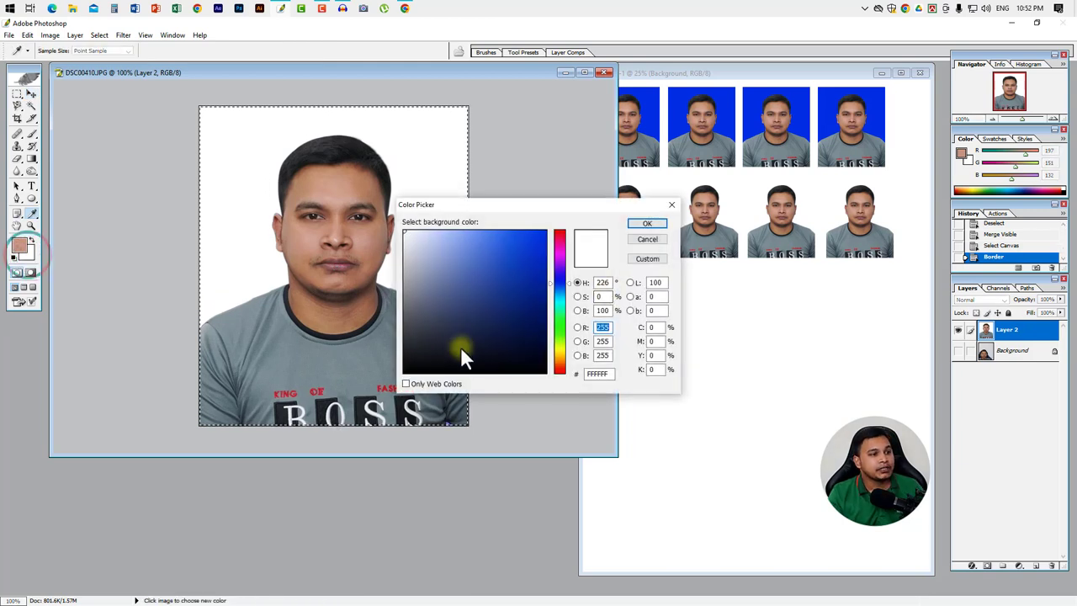
{"action": "left_click_drag", "start_coordinate": [439, 329], "coordinate": [391, 325]}
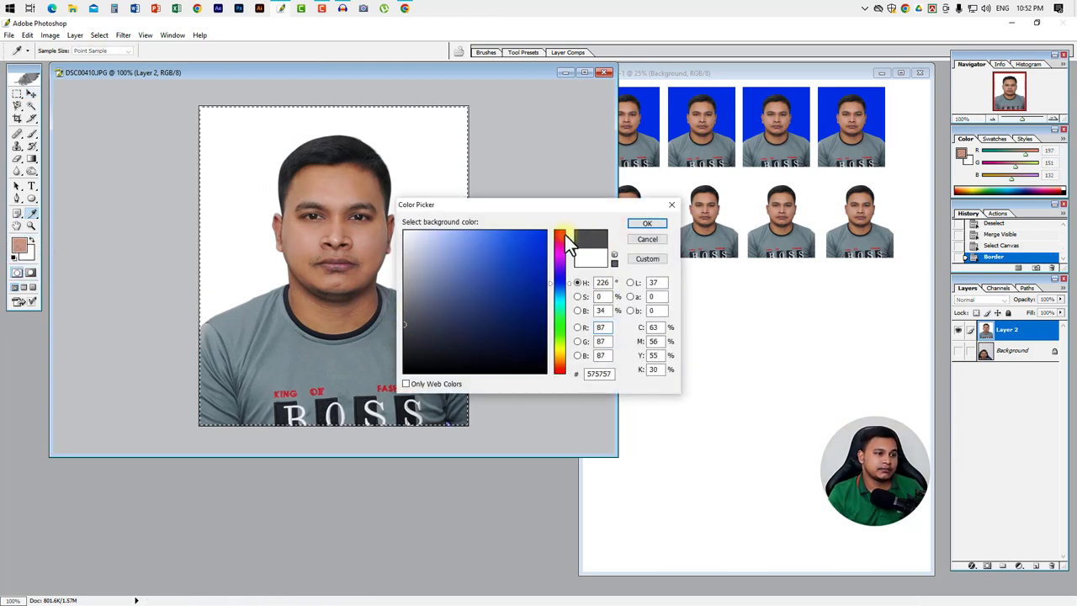
{"action": "left_click", "coordinate": [647, 223]}
{"action": "key", "text": "v"}
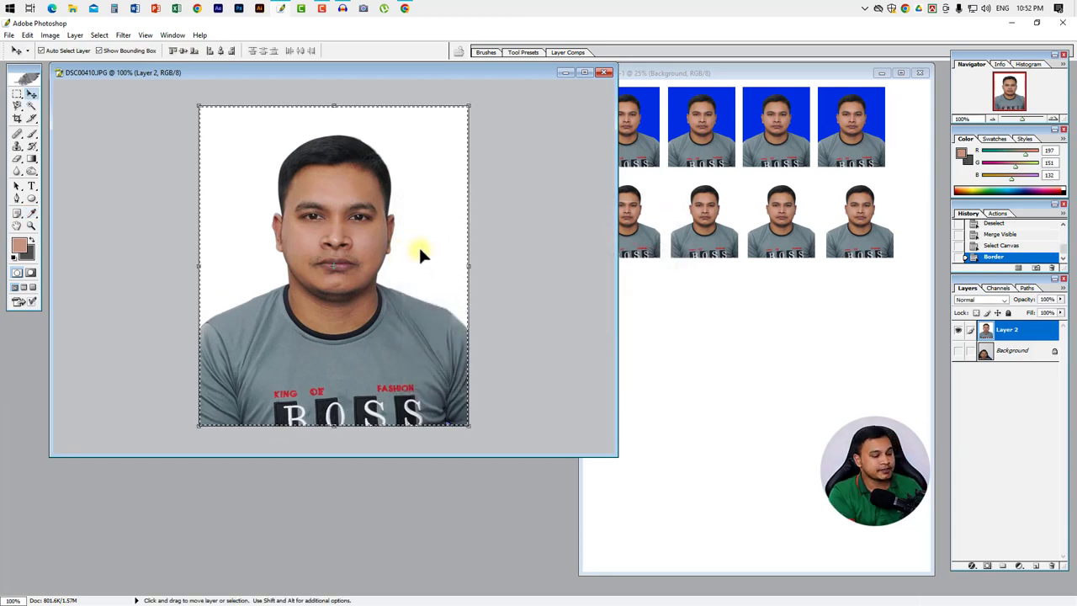
{"action": "key", "text": "ctrl+BackSpace"}
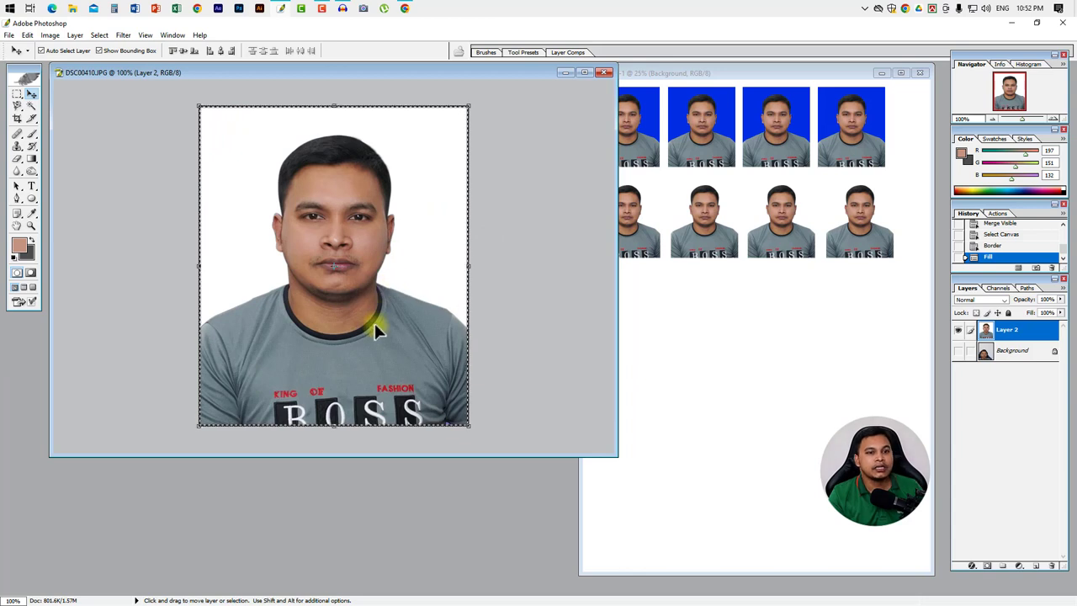
{"action": "key", "text": "ctrl+d"}
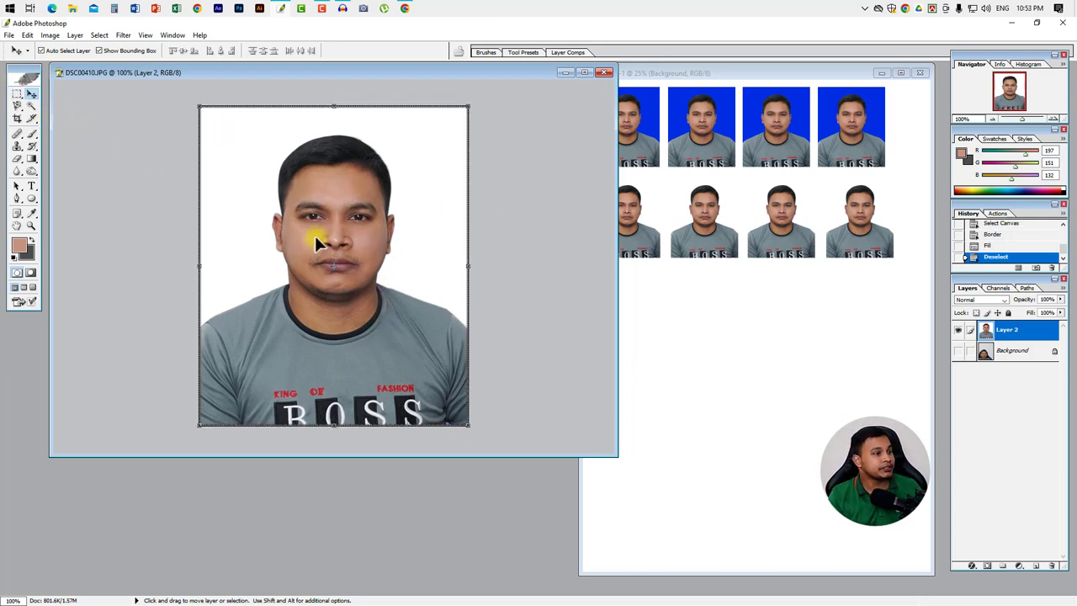
- Place a copy of the bordered portrait on the A4 page below the white row
{"action": "left_click_drag", "start_coordinate": [308, 212], "coordinate": [299, 242]}
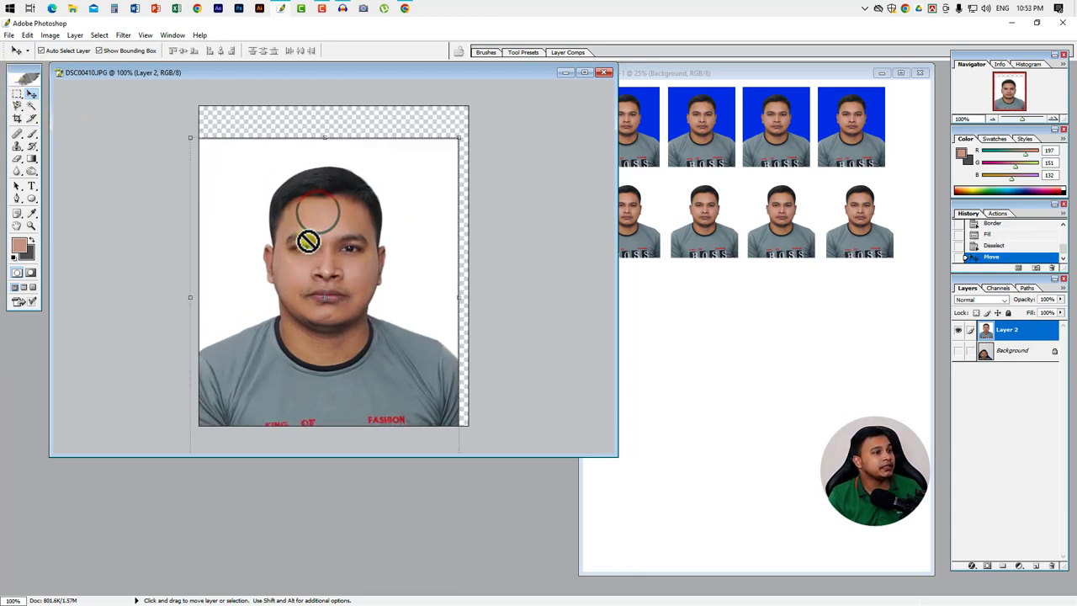
{"action": "key", "text": "ctrl+z"}
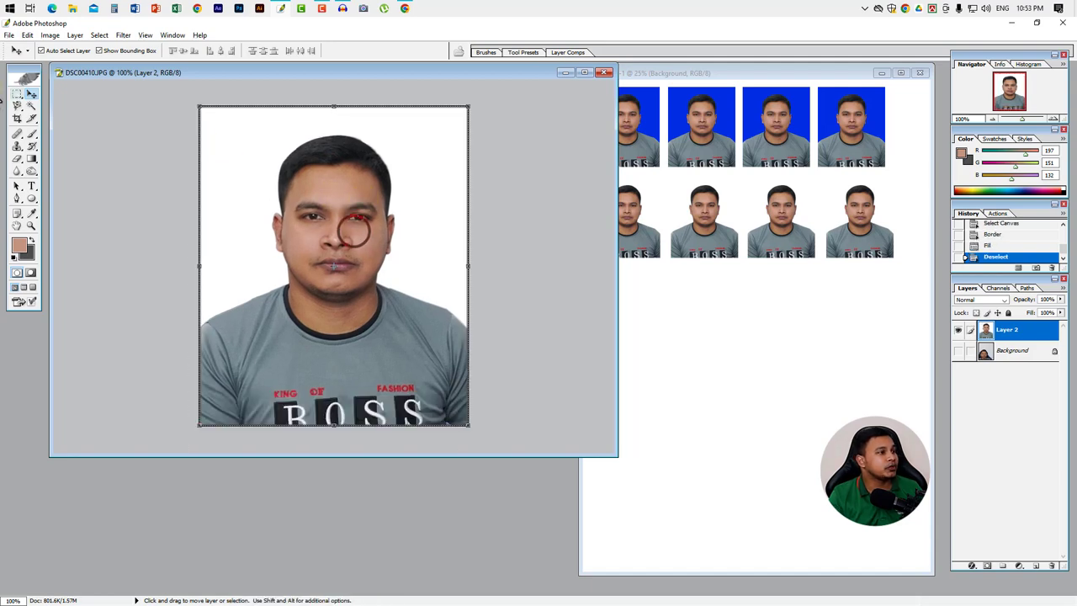
{"action": "mouse_move", "coordinate": [453, 226]}
{"action": "left_mouse_down"}
{"action": "mouse_move", "coordinate": [409, 221]}
{"action": "mouse_move", "coordinate": [813, 356]}
{"action": "mouse_move", "coordinate": [796, 339]}
{"action": "left_mouse_up"}
- Position the bordered copy under the second row and duplicate it across the third row
{"action": "key", "text": "ctrl+plus"}
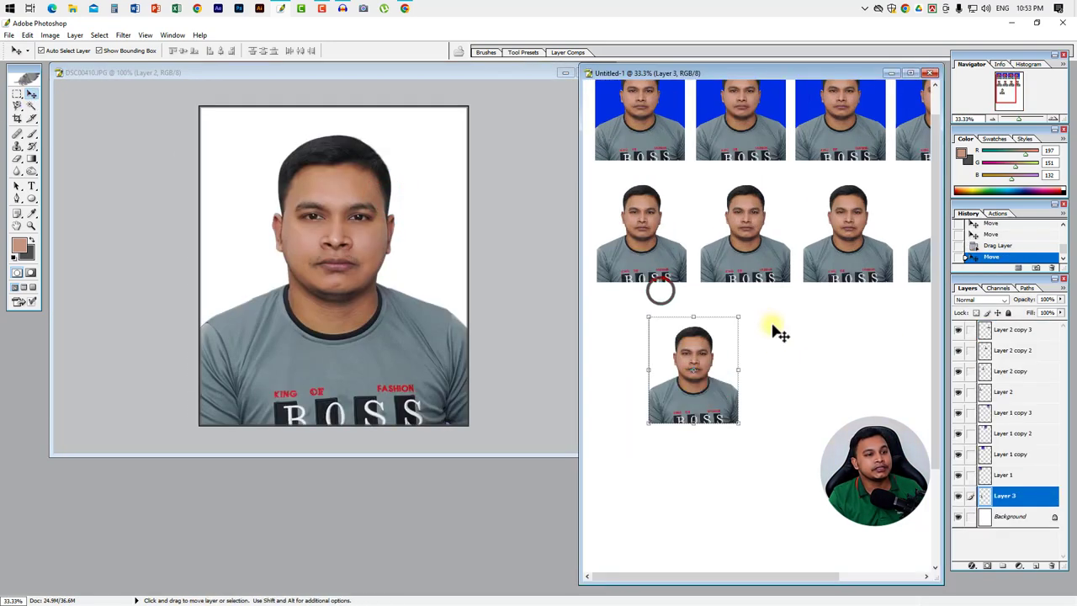
{"action": "left_click", "coordinate": [774, 328]}
{"action": "left_click", "coordinate": [539, 242]}
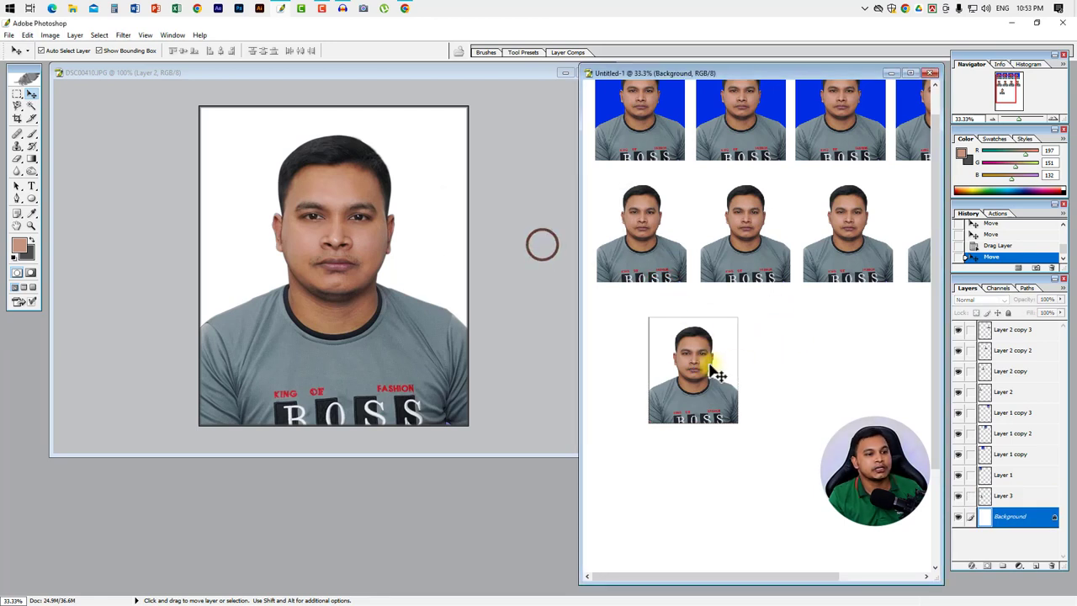
{"action": "left_click_drag", "start_coordinate": [709, 371], "coordinate": [662, 352]}
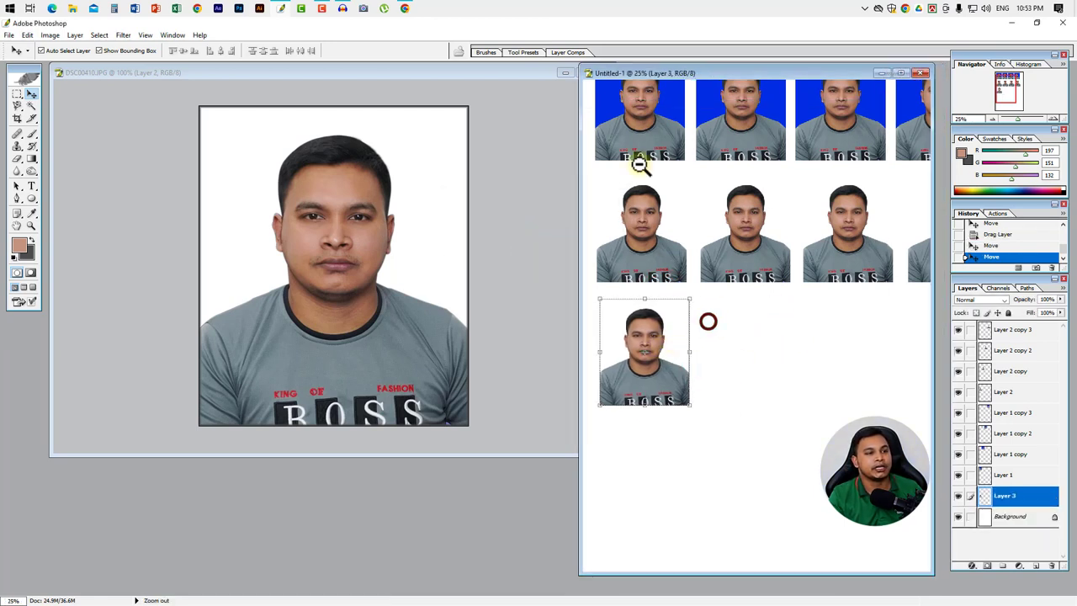
{"action": "key", "text": "ctrl+minus"}
{"action": "left_click_drag", "start_coordinate": [577, 135], "coordinate": [358, 135]}
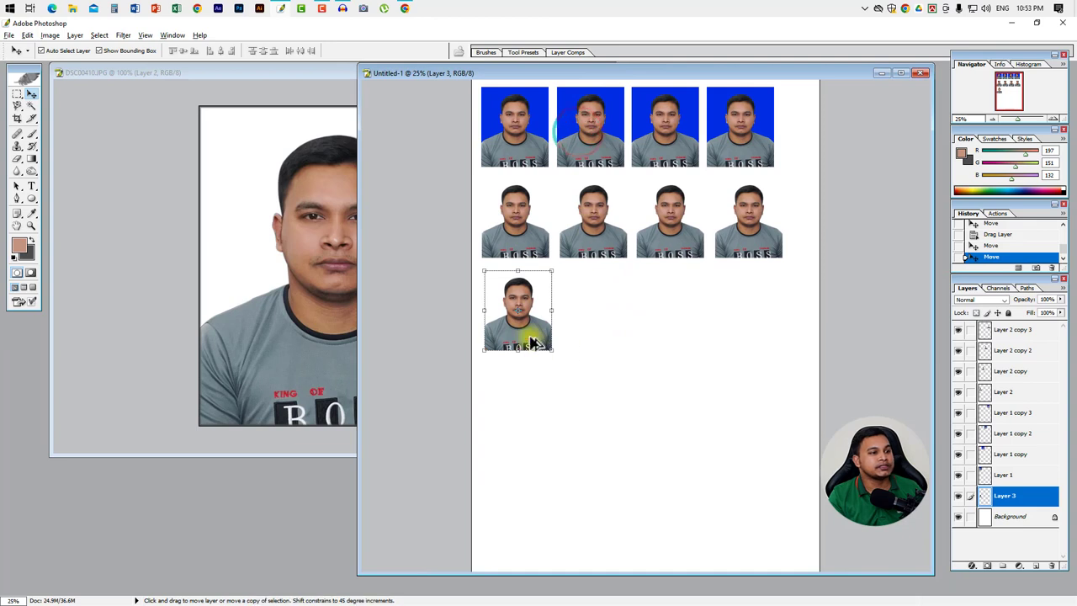
{"action": "left_click_drag", "start_coordinate": [522, 336], "coordinate": [781, 340]}
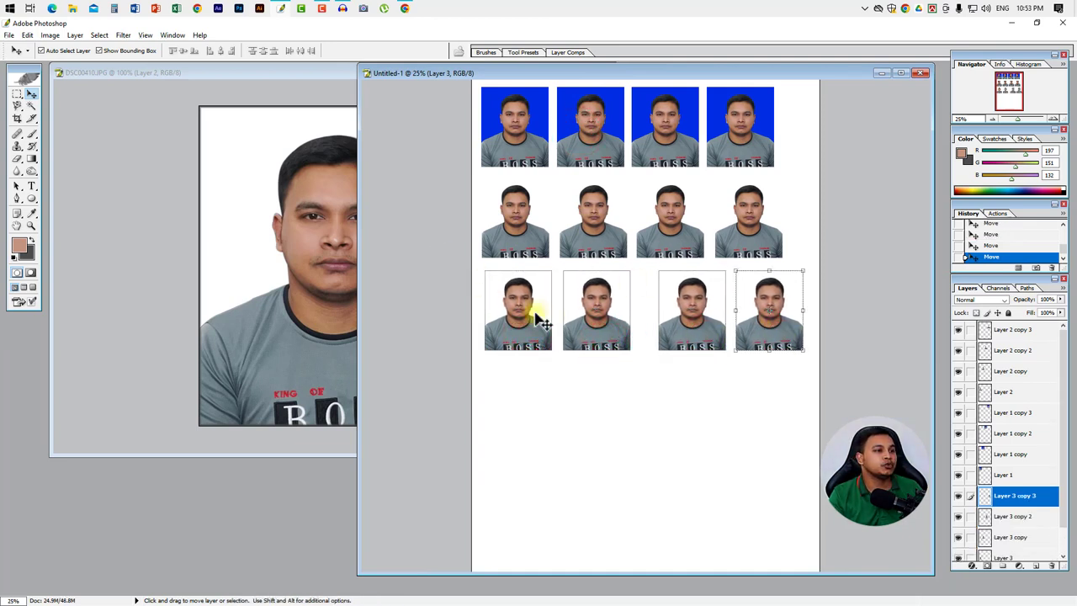
- Bring the original DSC00410.JPG portrait document back to the front
{"action": "left_click", "coordinate": [243, 257]}
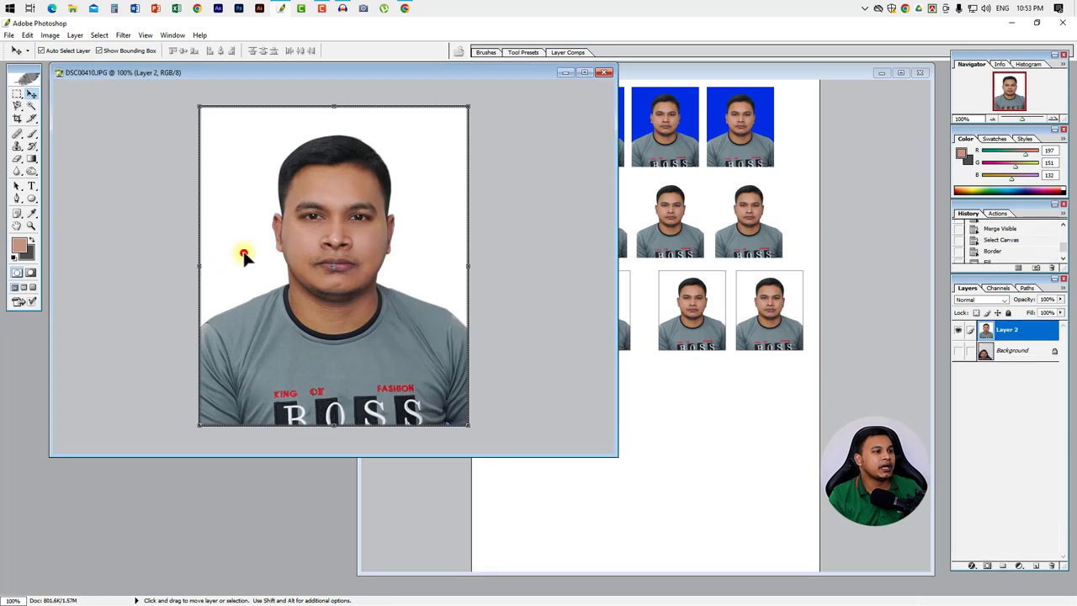
{"action": "left_click", "coordinate": [524, 339]}
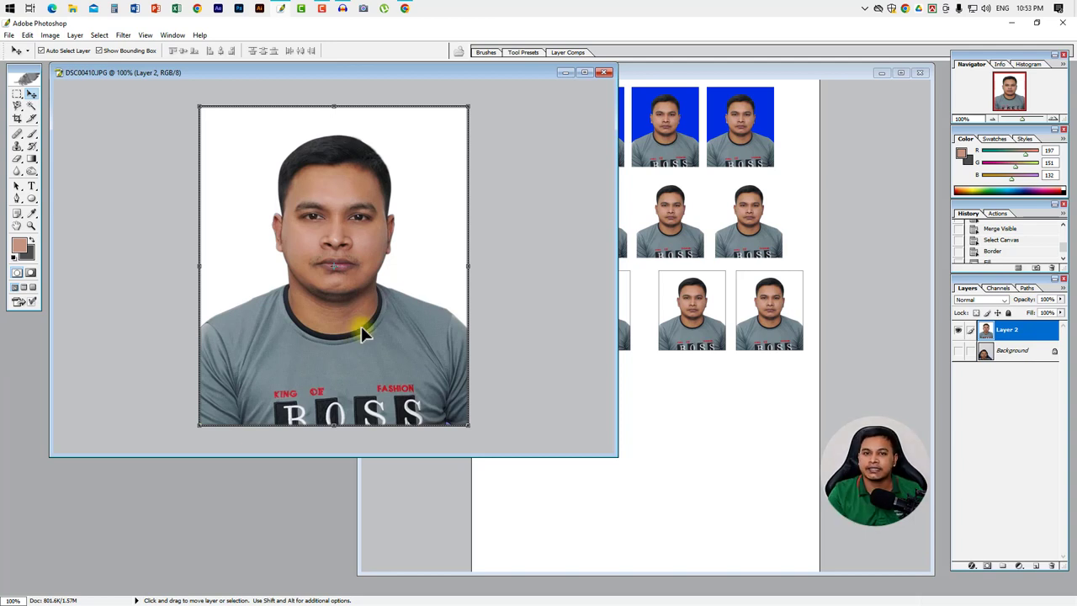
{"action": "left_click", "coordinate": [356, 356]}
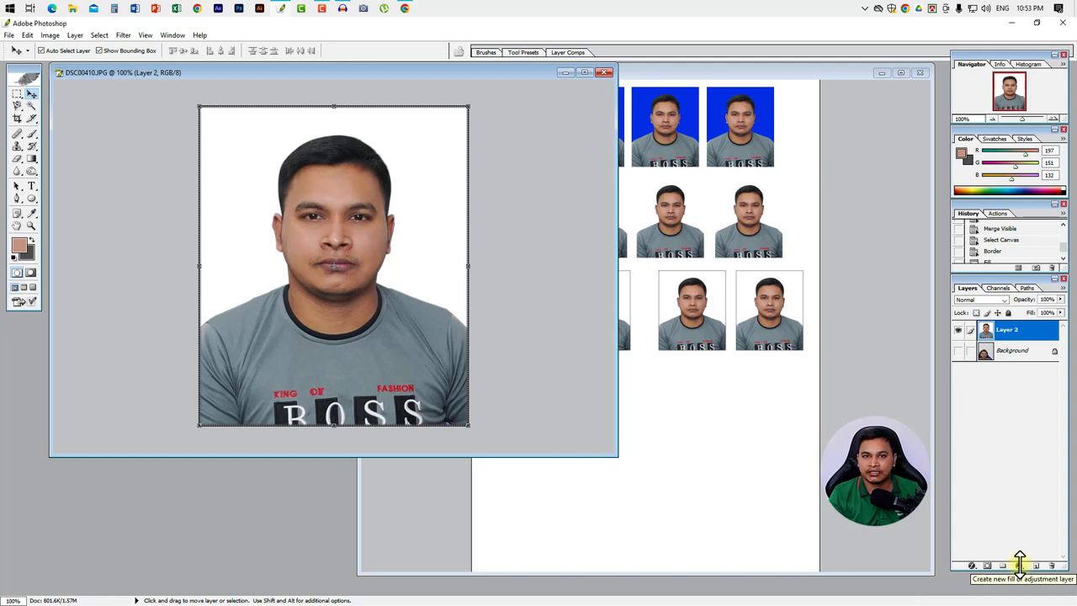
- Add a Brightness/Contrast adjustment layer over the portrait
{"action": "left_click", "coordinate": [1020, 564]}
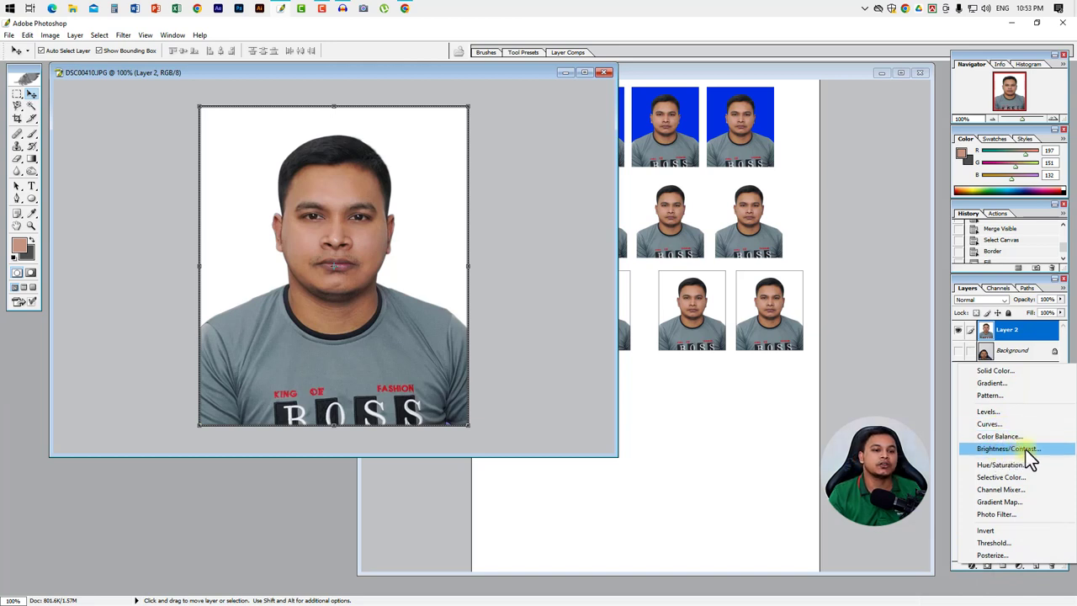
{"action": "left_click", "coordinate": [1023, 449]}
{"action": "left_click_drag", "start_coordinate": [518, 263], "coordinate": [771, 224]}
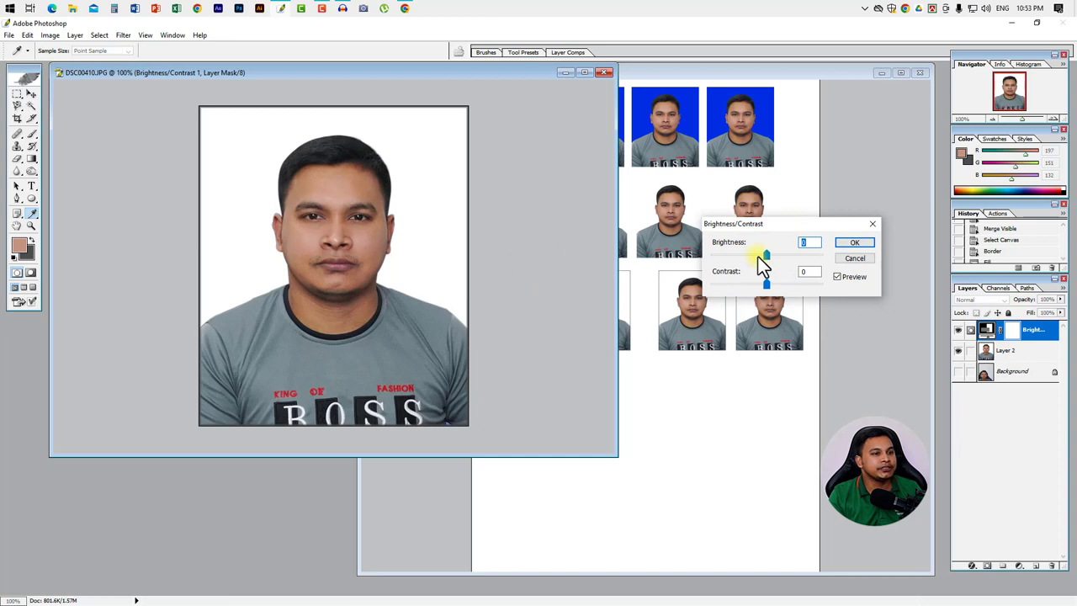
{"action": "left_click", "coordinate": [758, 257]}
- Set brightness to -12 and contrast to +12 and apply
{"action": "double_click", "coordinate": [814, 242]}
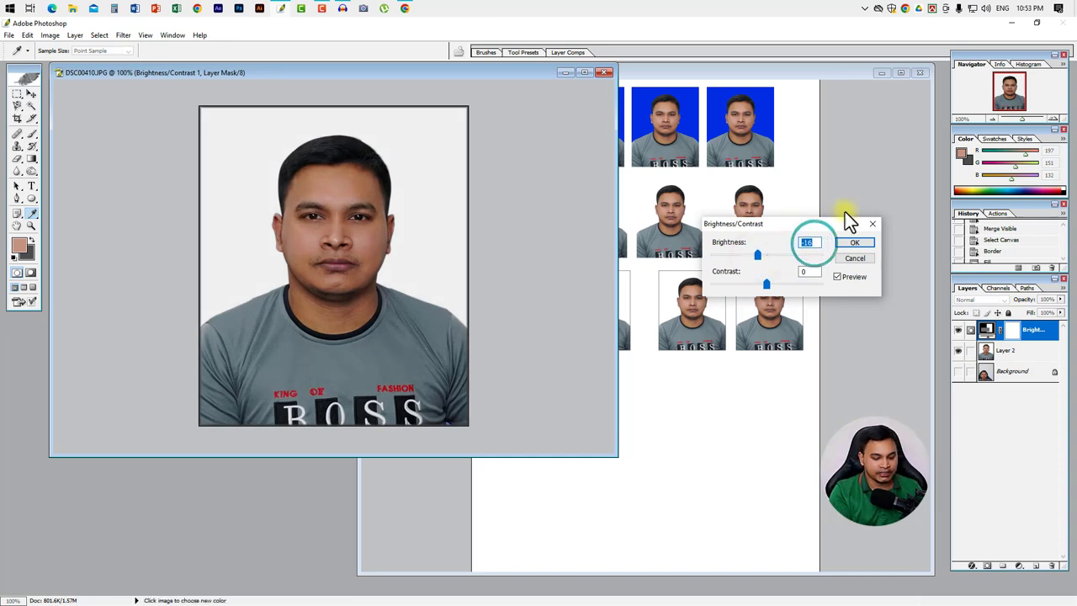
{"action": "type", "text": "-20"}
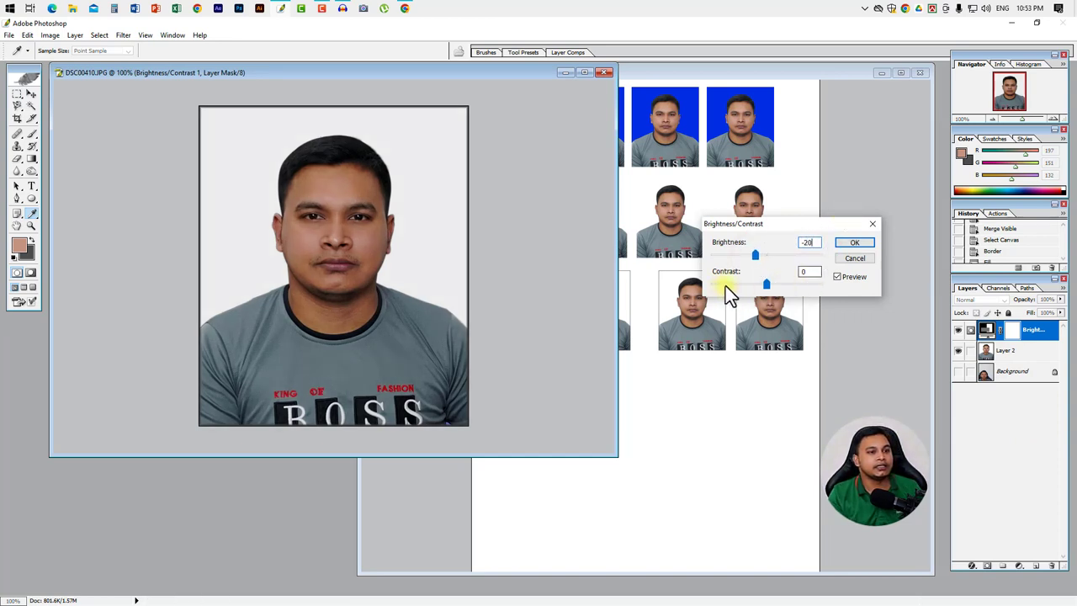
{"action": "double_click", "coordinate": [810, 271]}
{"action": "type", "text": "20"}
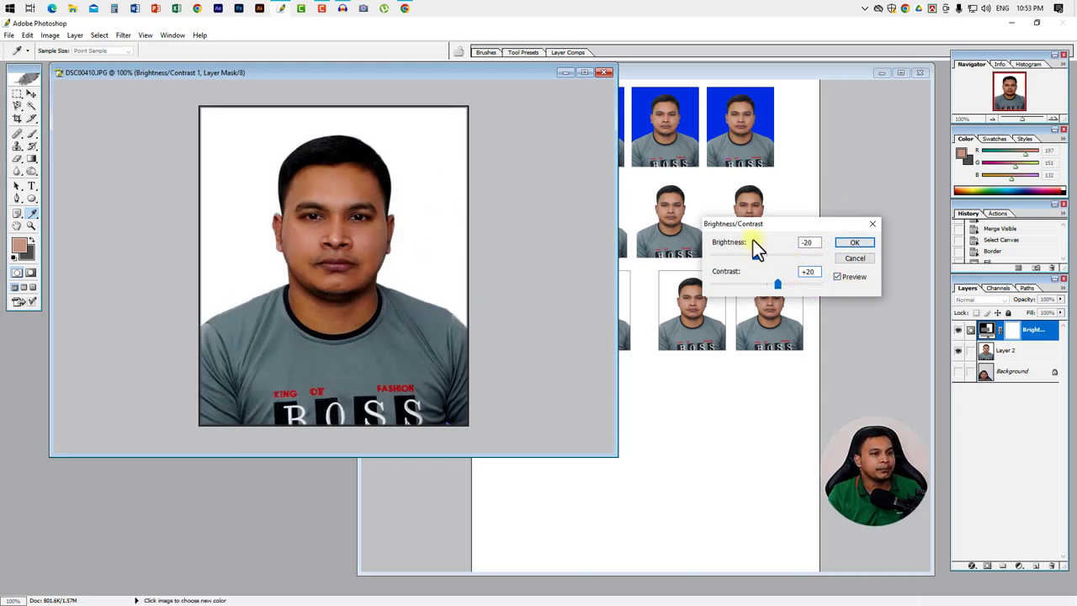
{"action": "double_click", "coordinate": [809, 243]}
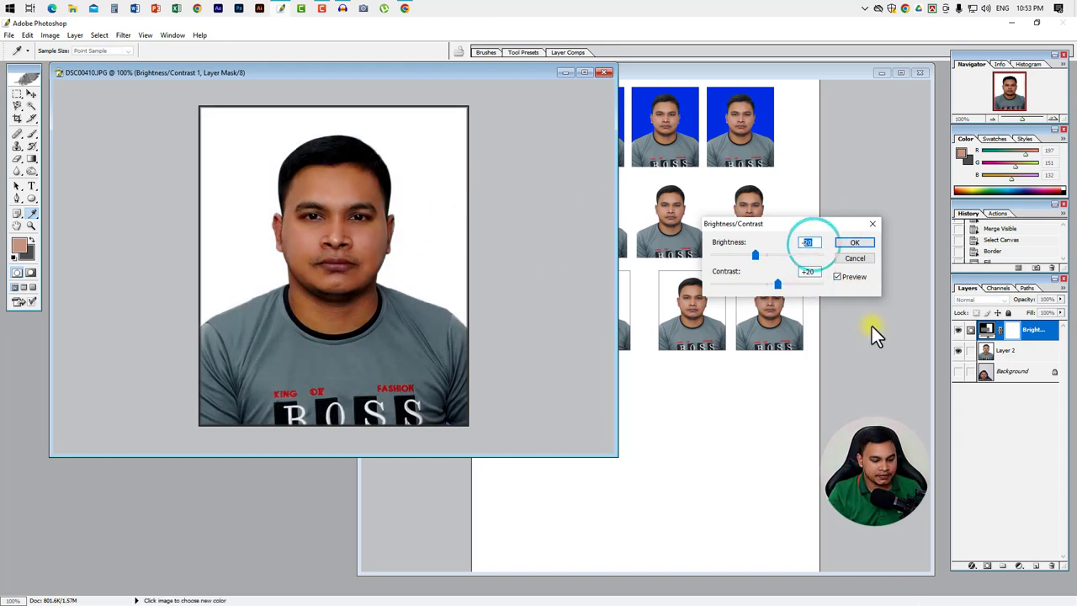
{"action": "type", "text": "-12"}
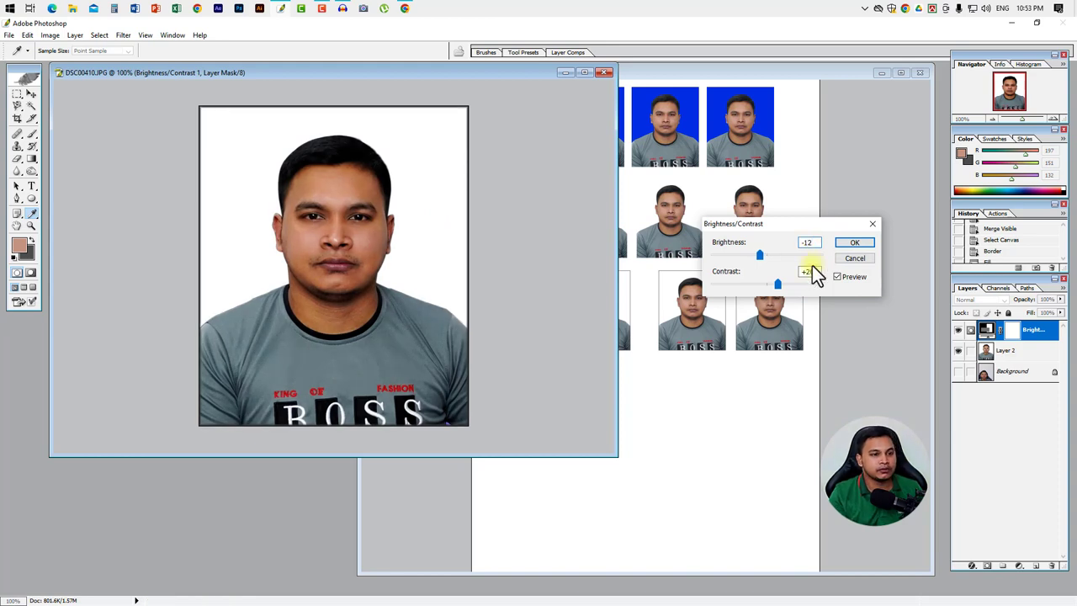
{"action": "double_click", "coordinate": [812, 271]}
{"action": "type", "text": "5"}
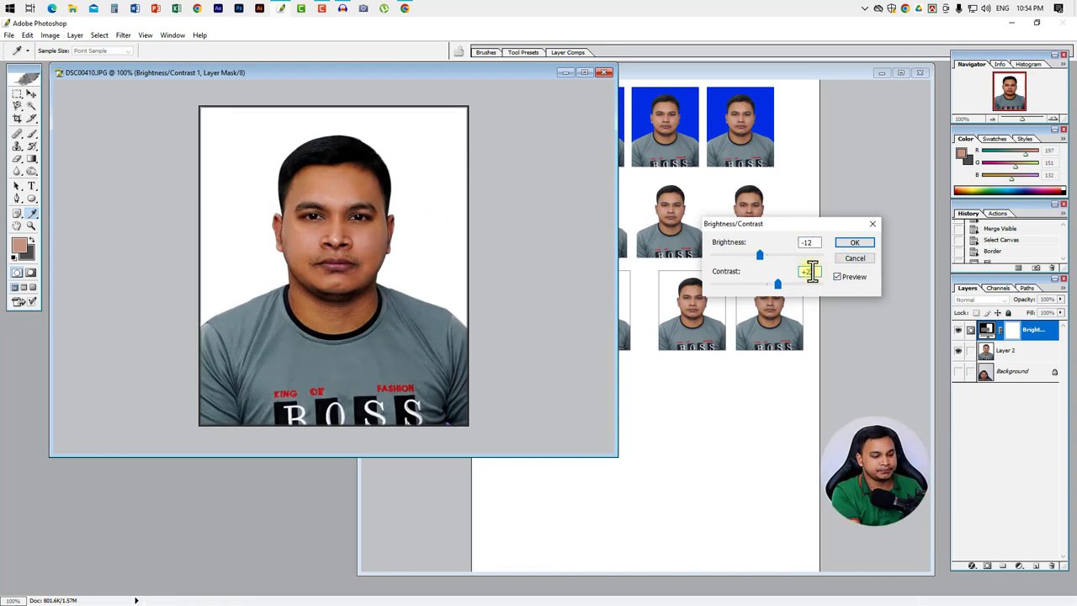
{"action": "type", "text": "15"}
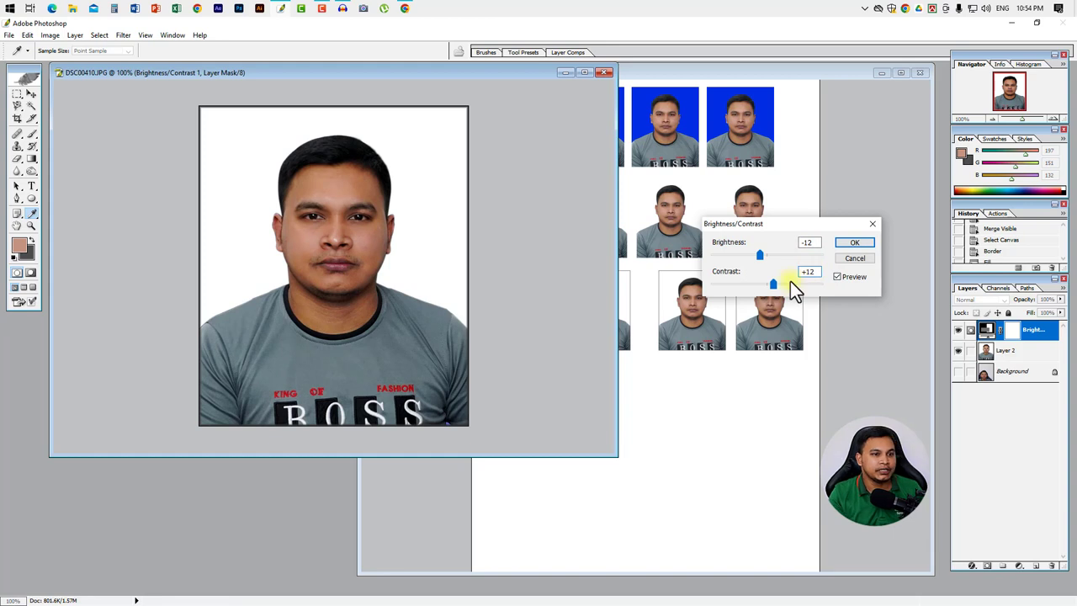
{"action": "left_click", "coordinate": [854, 244]}
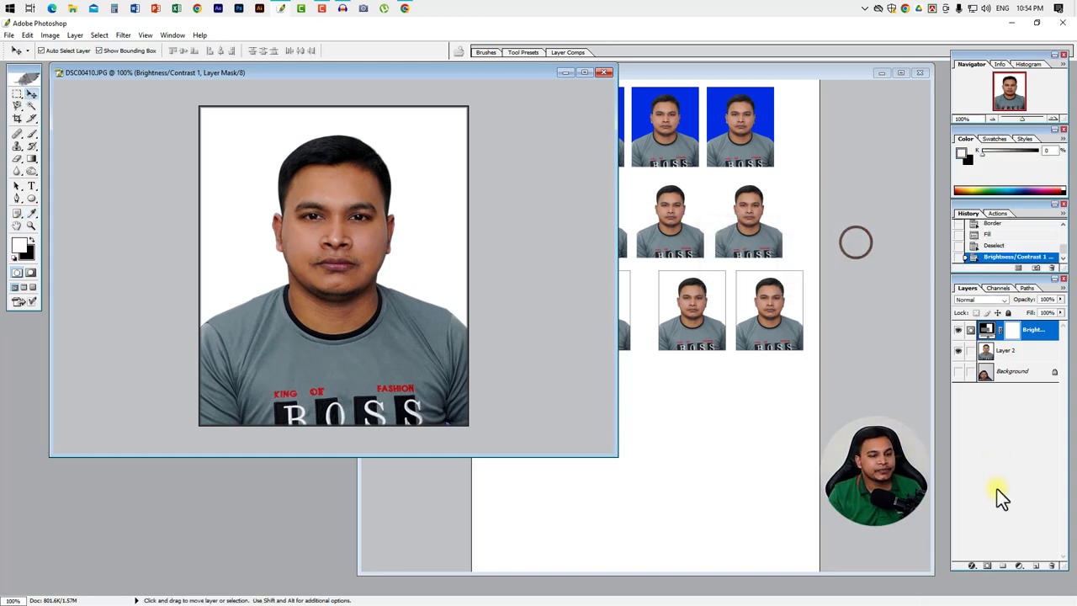
- Add a Levels adjustment with input levels of about 8 and 231
{"action": "left_click", "coordinate": [1020, 567]}
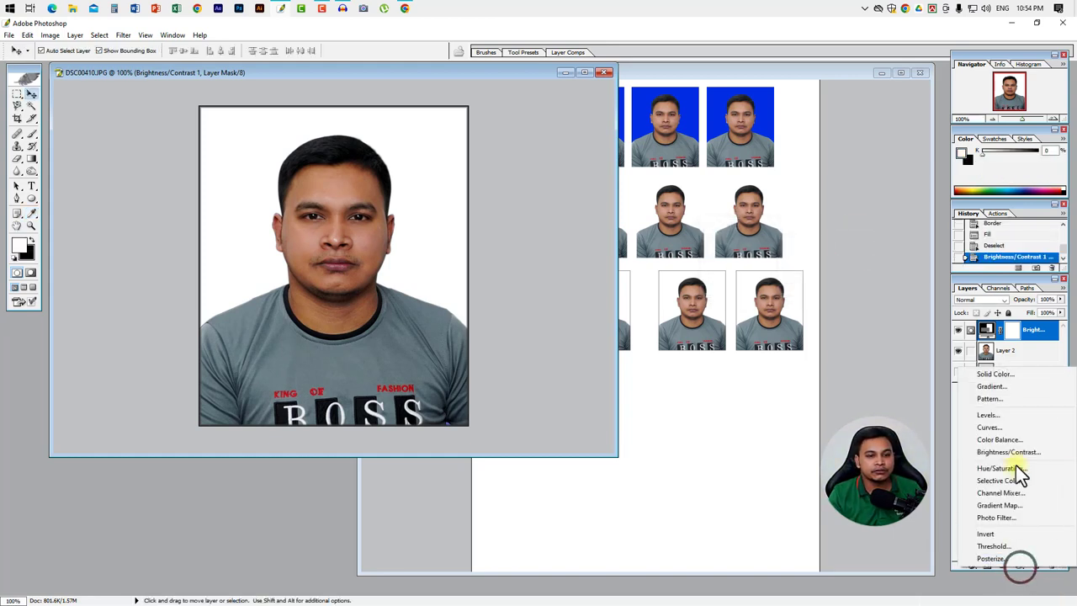
{"action": "left_click", "coordinate": [991, 416]}
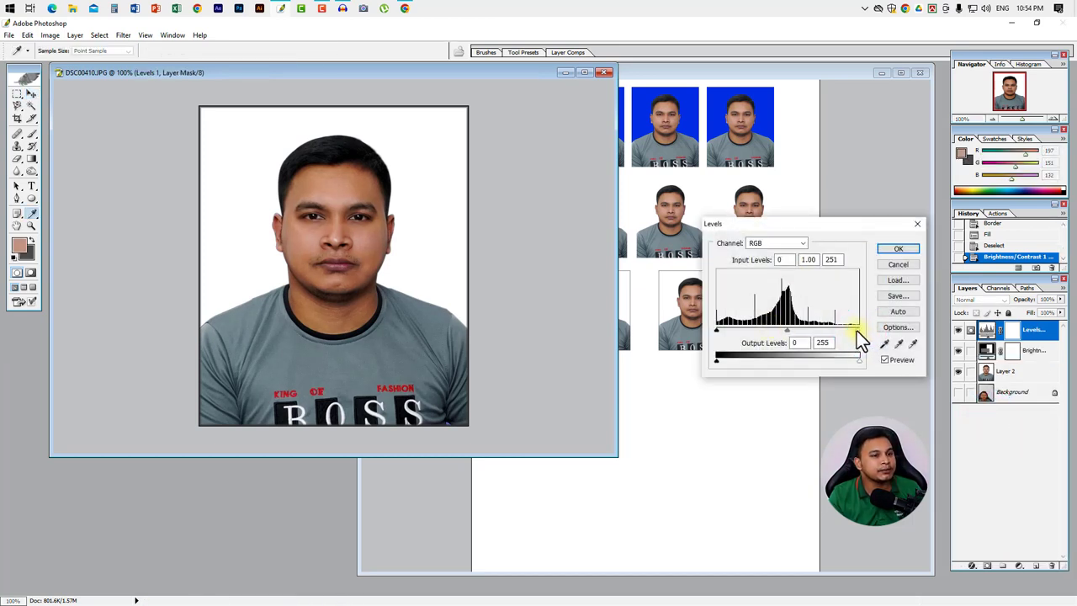
{"action": "left_click_drag", "start_coordinate": [856, 331], "coordinate": [842, 331]}
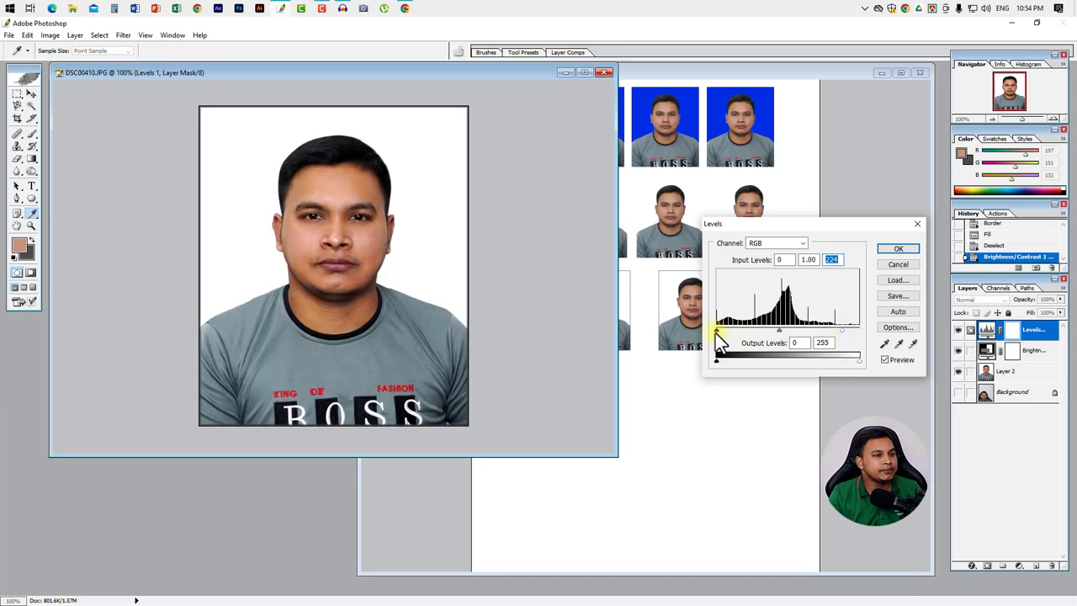
{"action": "mouse_move", "coordinate": [716, 332]}
{"action": "left_mouse_down"}
{"action": "mouse_move", "coordinate": [752, 328]}
{"action": "mouse_move", "coordinate": [716, 331]}
{"action": "left_mouse_up"}
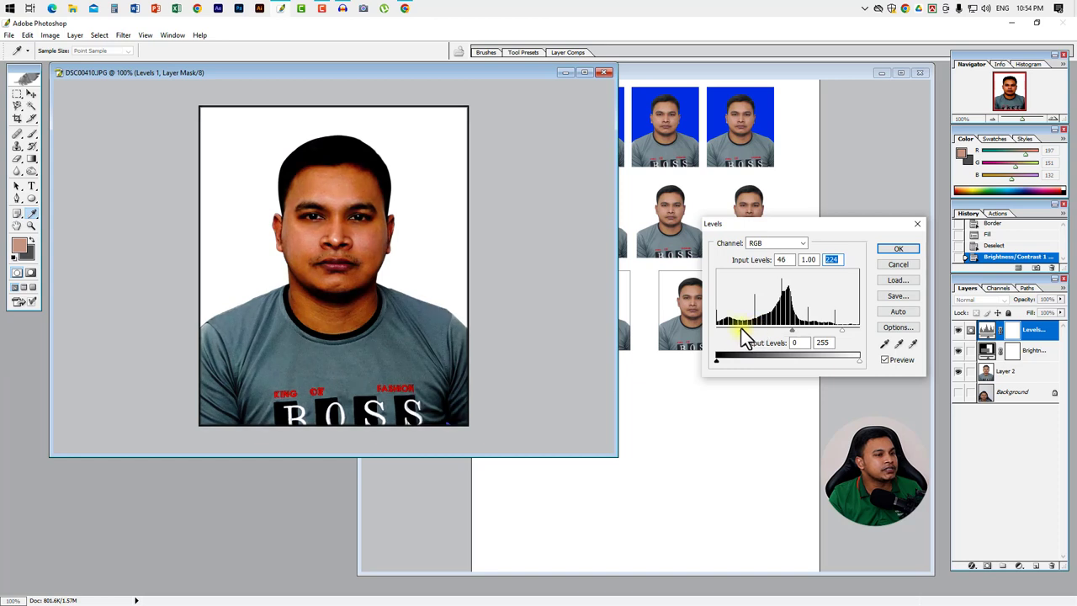
{"action": "left_click", "coordinate": [843, 331]}
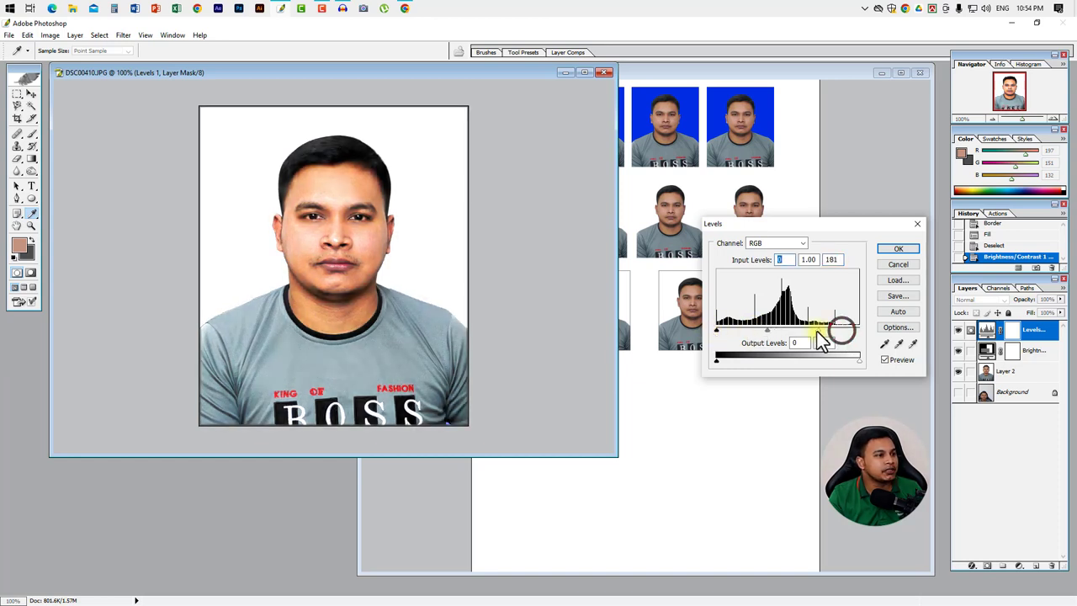
{"action": "left_click_drag", "start_coordinate": [842, 330], "coordinate": [845, 332]}
{"action": "left_click", "coordinate": [845, 330]}
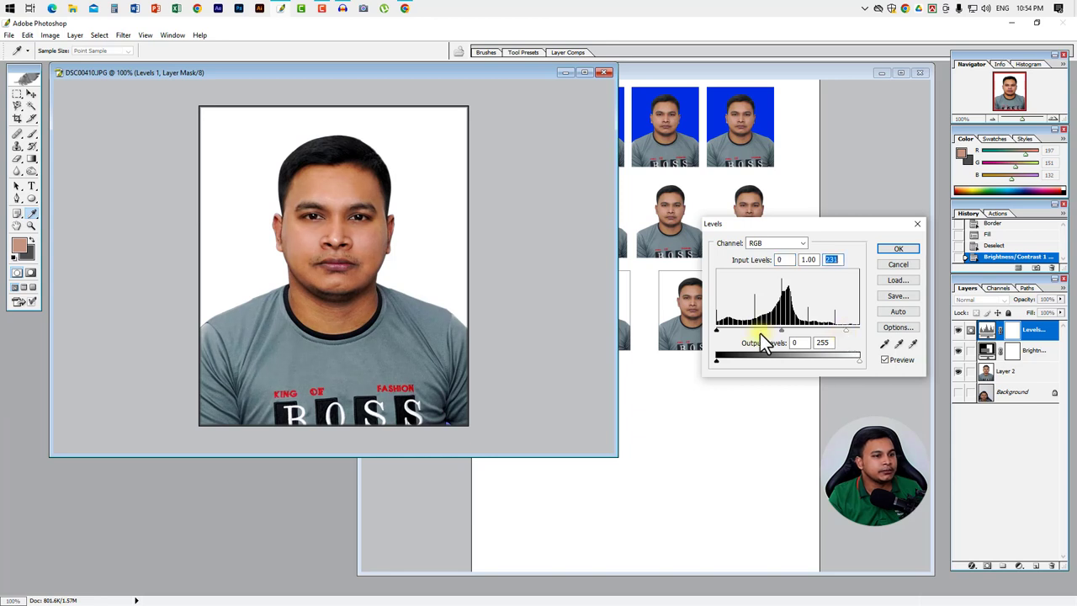
{"action": "left_click_drag", "start_coordinate": [717, 331], "coordinate": [721, 331]}
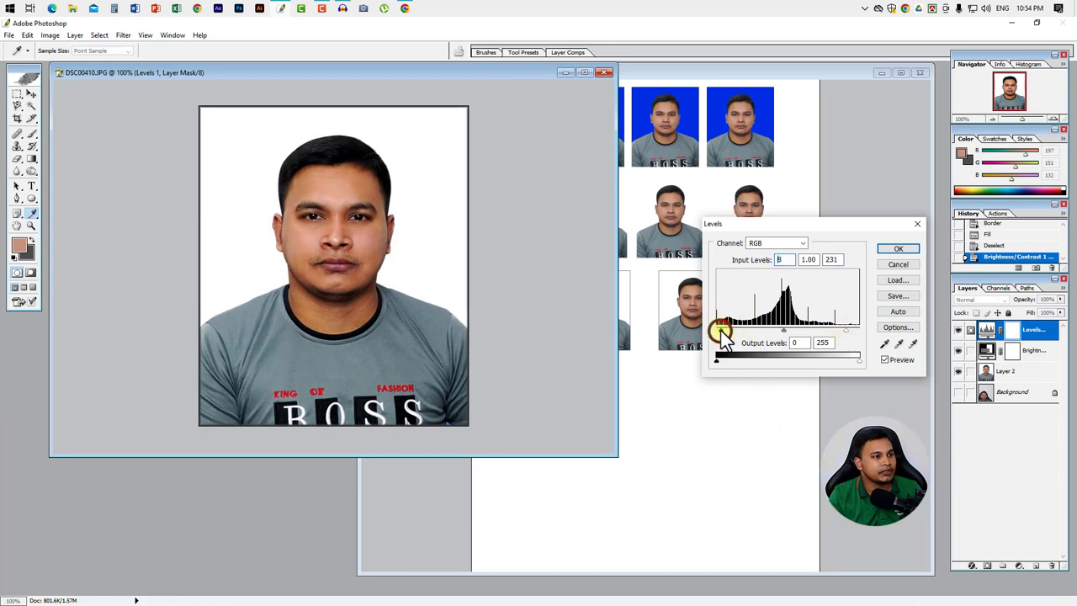
{"action": "left_click", "coordinate": [900, 253]}
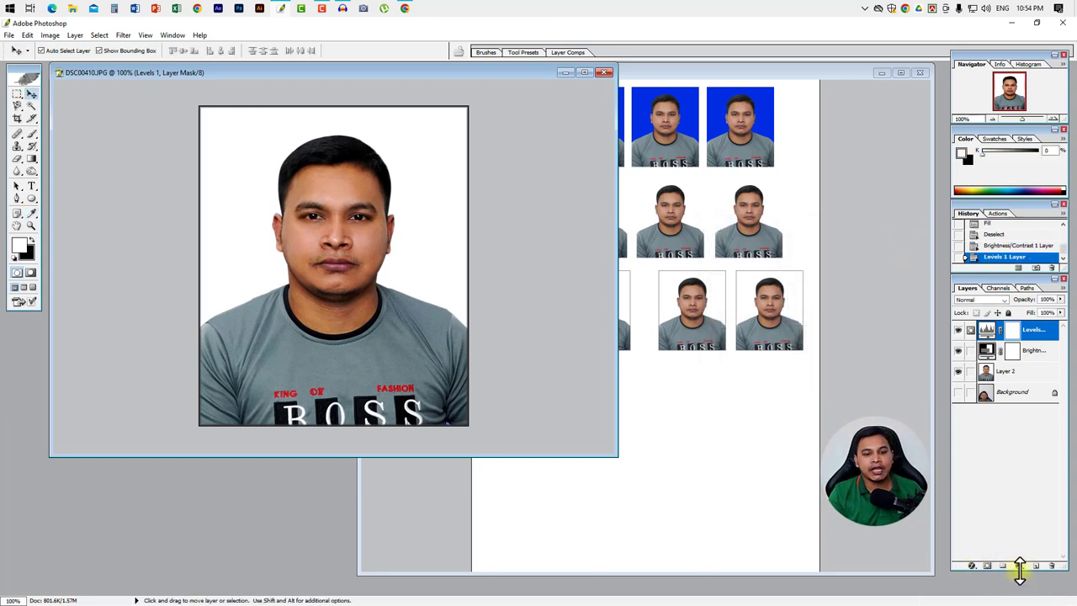
- Add a Curves adjustment lifting the midtone point from 121 to 132
{"action": "left_click", "coordinate": [1018, 566]}
{"action": "left_click", "coordinate": [993, 432]}
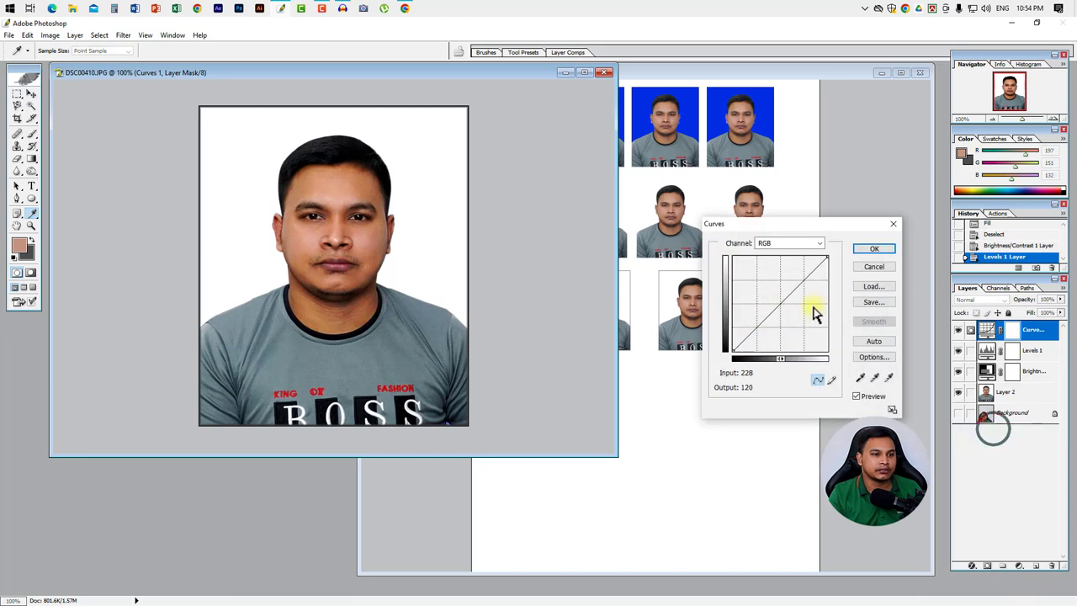
{"action": "left_click", "coordinate": [781, 308]}
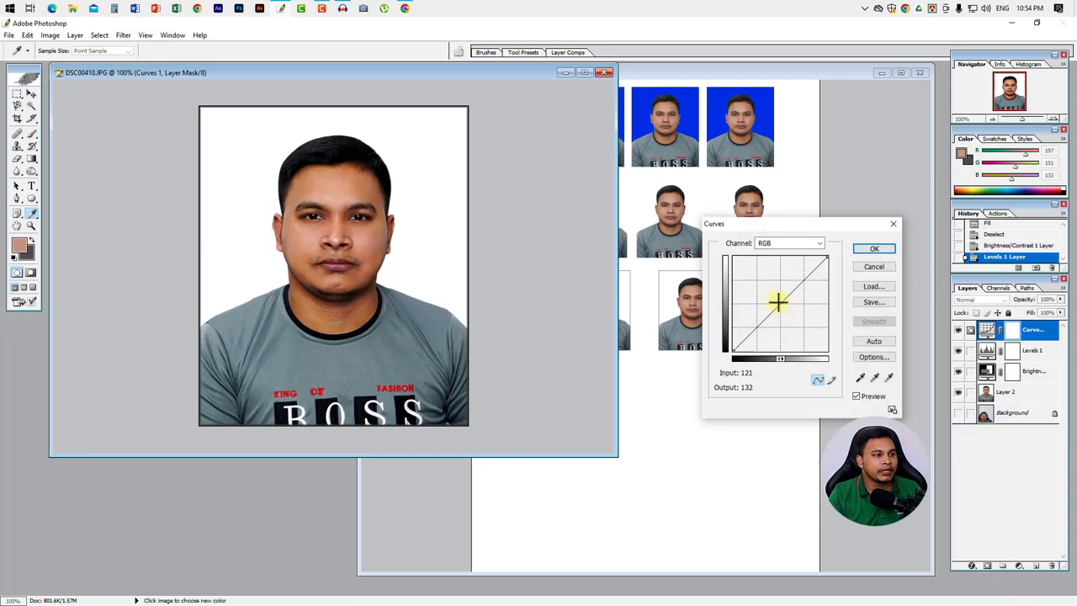
{"action": "left_click", "coordinate": [874, 249]}
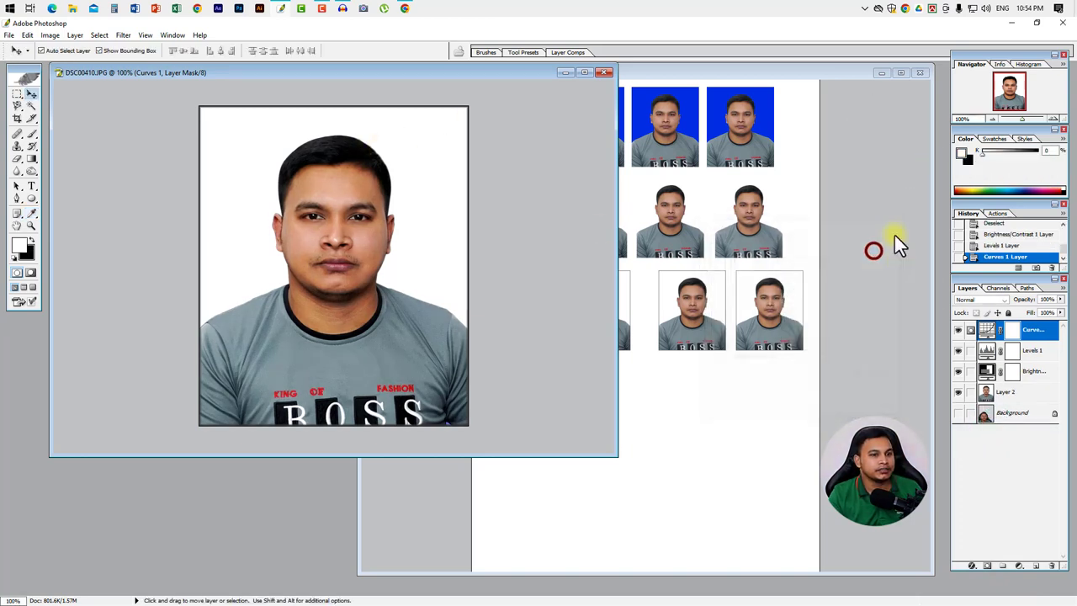
{"action": "left_click", "coordinate": [341, 251]}
- Try placing a portrait copy below the grid on the A4 page, then undo the move
{"action": "mouse_move", "coordinate": [354, 253]}
{"action": "left_mouse_down"}
{"action": "mouse_move", "coordinate": [762, 439]}
{"action": "mouse_move", "coordinate": [550, 400]}
{"action": "left_mouse_up"}
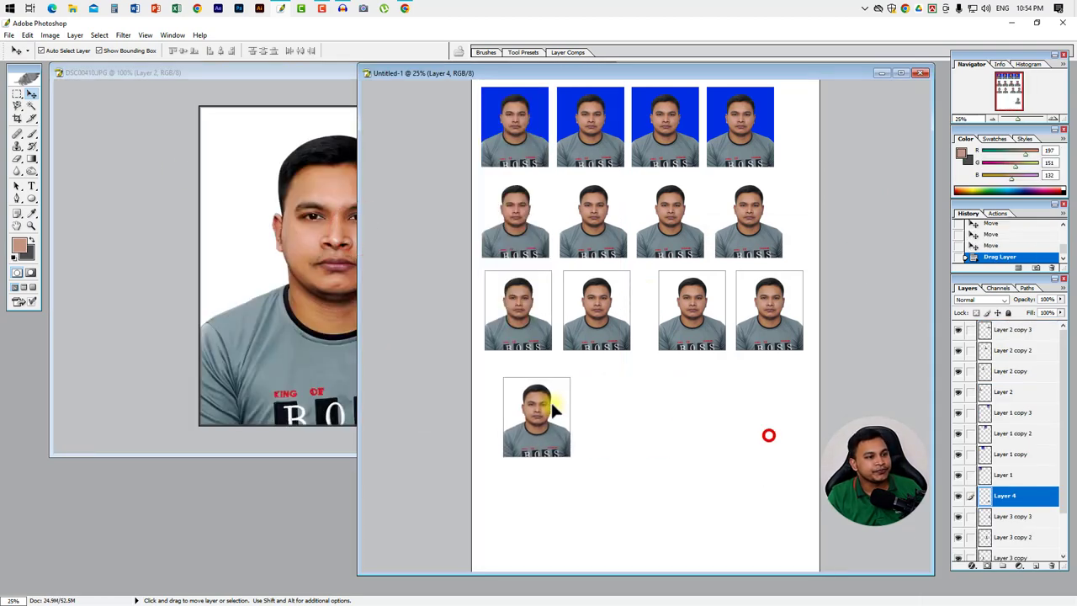
{"action": "left_click", "coordinate": [557, 376]}
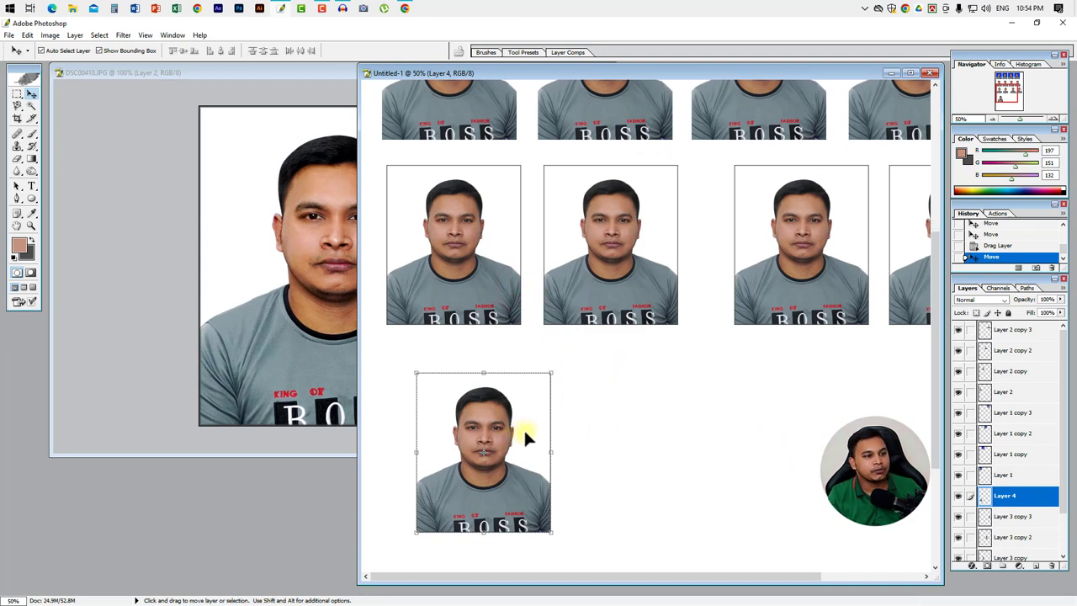
{"action": "key", "text": "ctrl+z"}
{"action": "key", "text": "ctrl+z"}
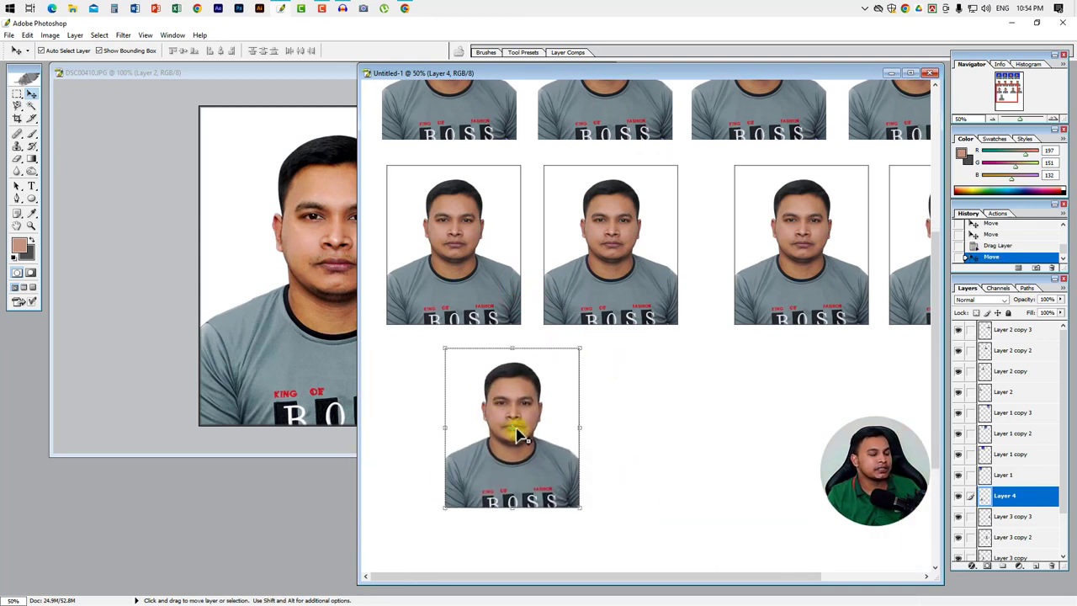
{"action": "key", "text": "ctrl+z"}
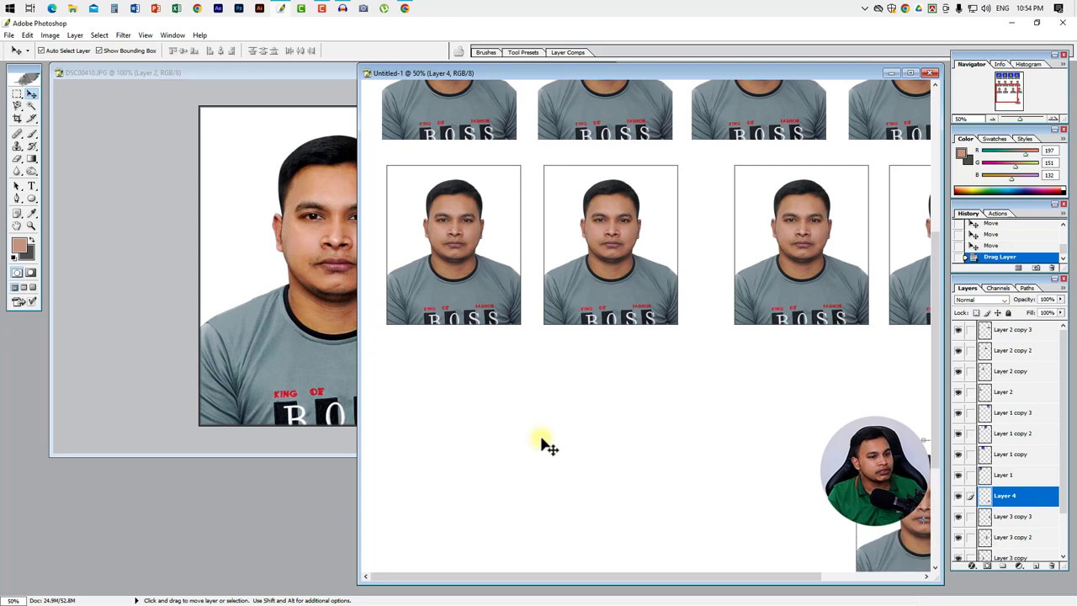
- In DSC00410.JPG, flatten the three adjustment layers into Layer 2 with Merge Visible (Shift+Ctrl+E)
{"action": "left_click", "coordinate": [313, 319]}
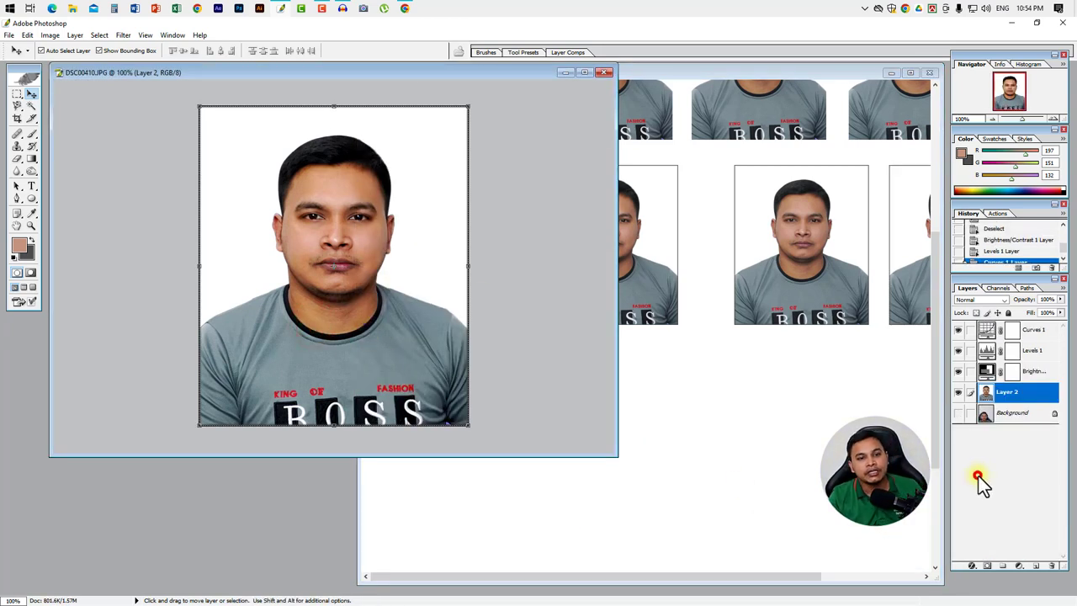
{"action": "key", "text": "ctrl+minus"}
{"action": "key", "text": "ctrl+minus"}
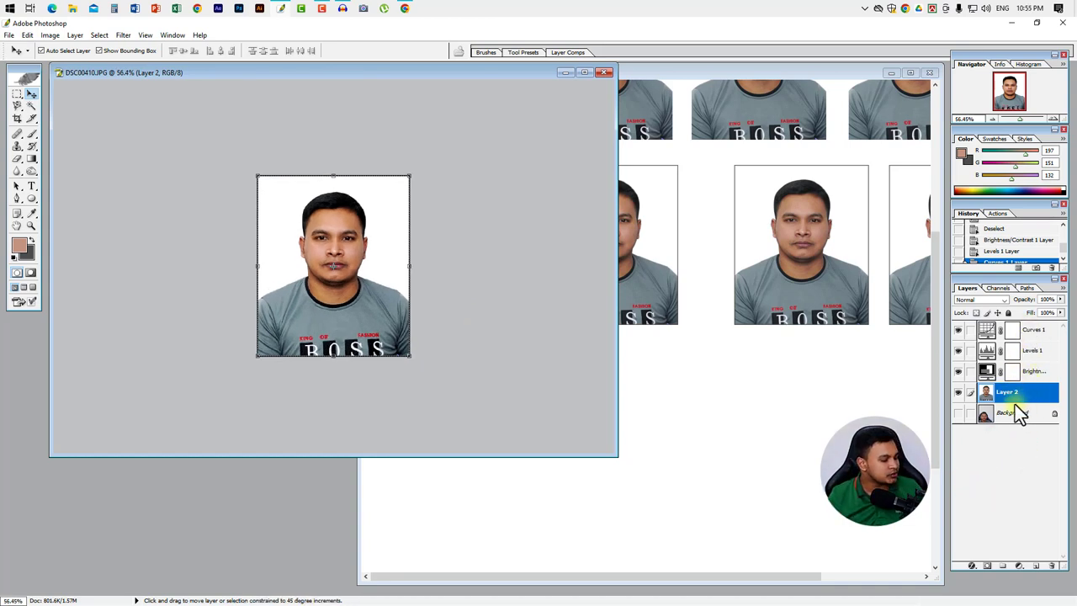
{"action": "key", "text": "ctrl+shift+e"}
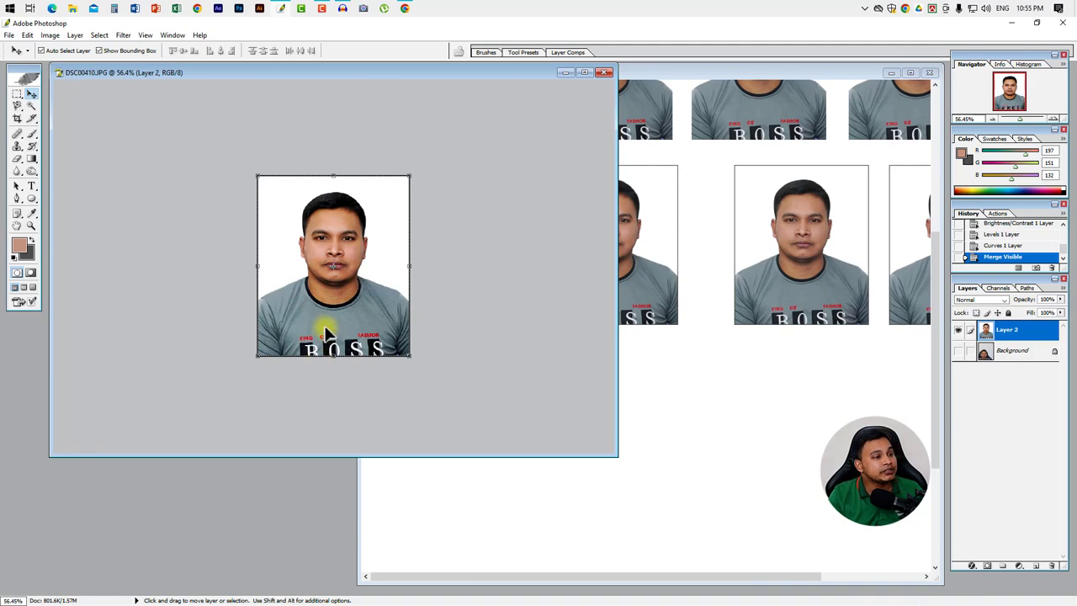
- Drag the corrected portrait into Untitled-1 and start the fourth bottom row with side-by-side copies
{"action": "mouse_move", "coordinate": [325, 332]}
{"action": "left_mouse_down"}
{"action": "mouse_move", "coordinate": [738, 428]}
{"action": "mouse_move", "coordinate": [660, 298]}
{"action": "mouse_move", "coordinate": [552, 389]}
{"action": "left_mouse_up"}
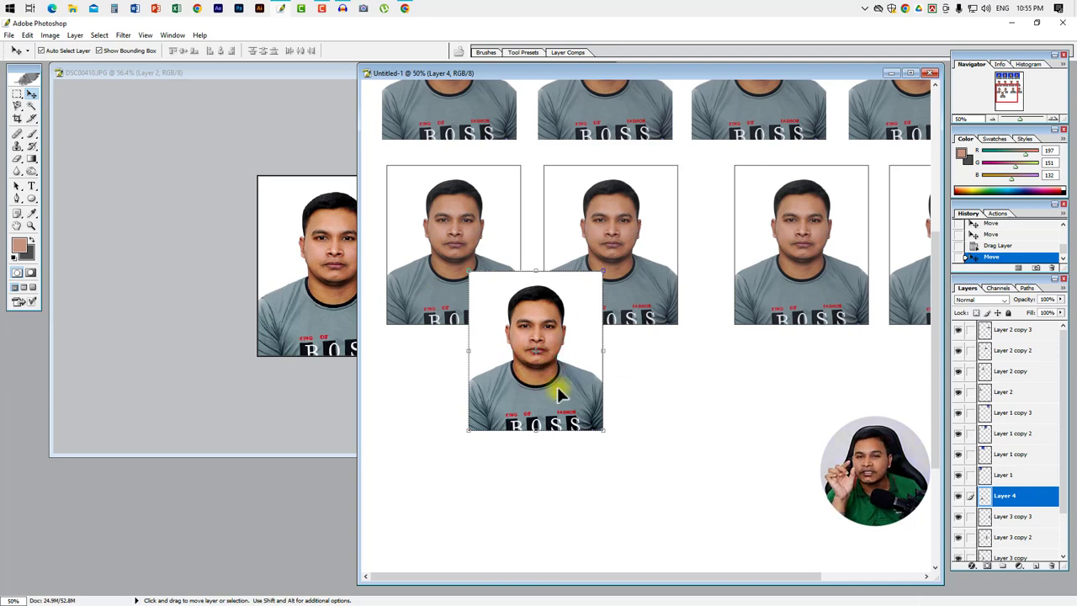
{"action": "key", "text": "ctrl+minus"}
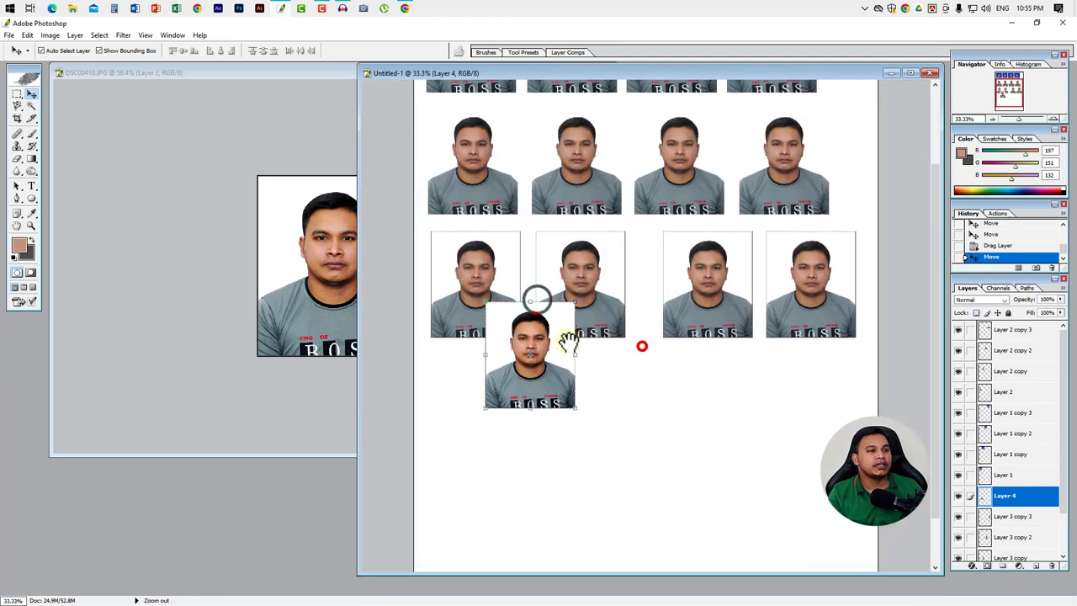
{"action": "mouse_move", "coordinate": [570, 397]}
{"action": "left_mouse_down"}
{"action": "mouse_move", "coordinate": [520, 451]}
{"action": "mouse_move", "coordinate": [824, 452]}
{"action": "left_mouse_up"}
{"action": "key", "text": "ctrl+minus"}
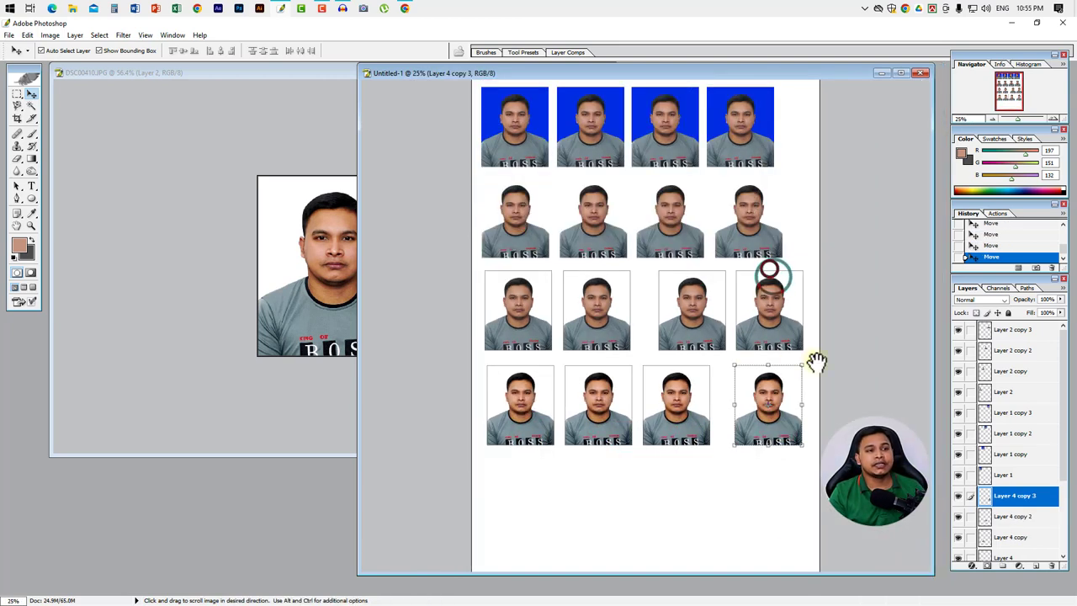